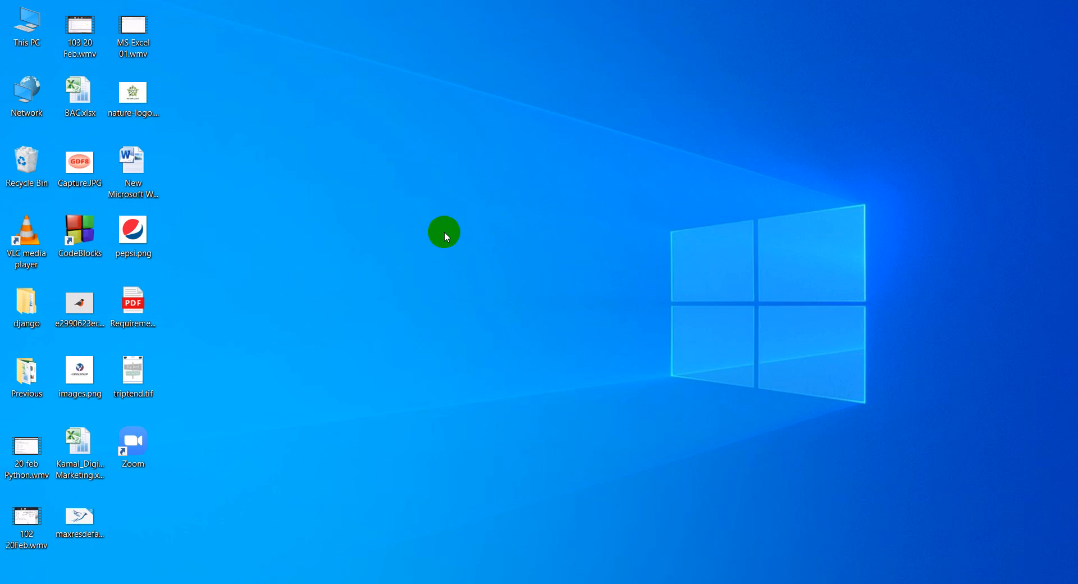
Create a new Microsoft Excel worksheet on the desktop and name it Test.
right_click(389, 206)
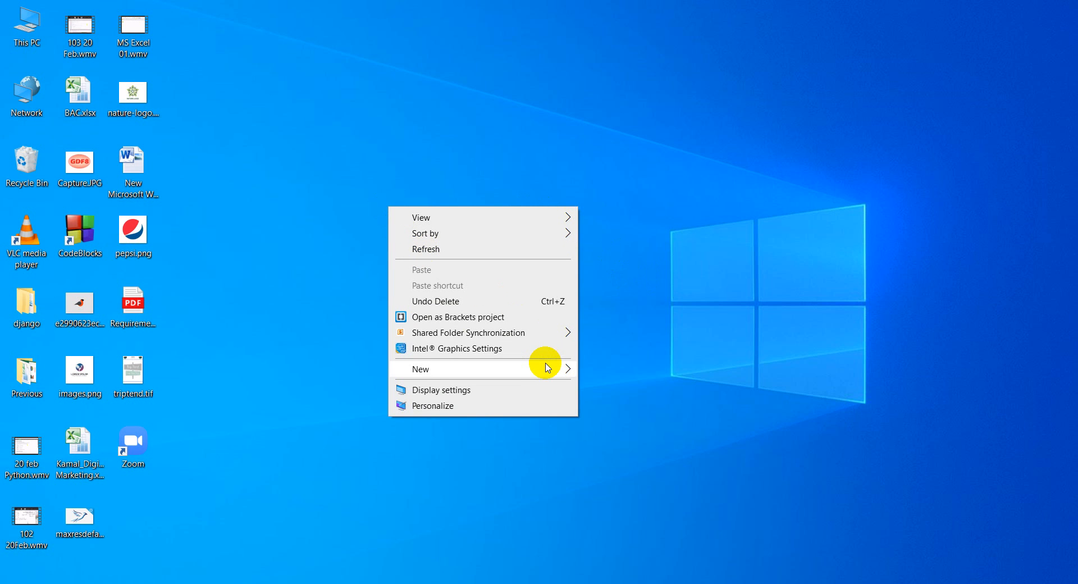
mouse_move(546, 366)
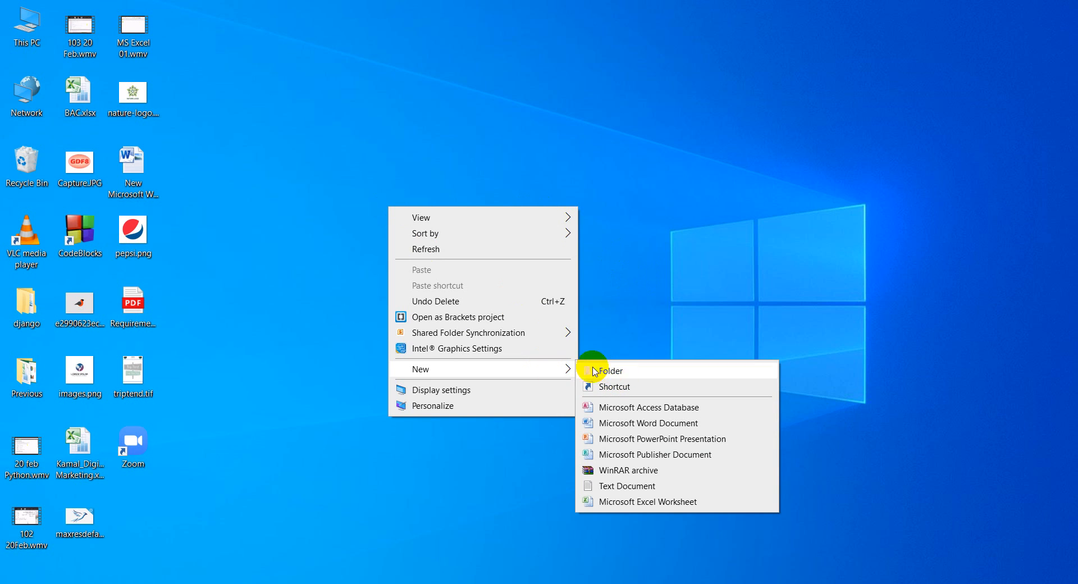
right_click(457, 178)
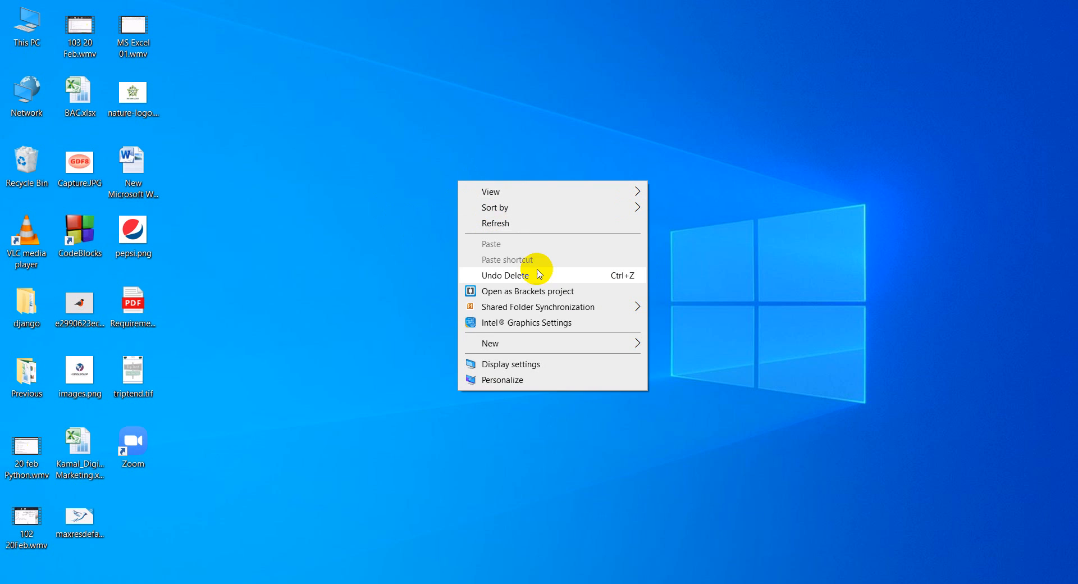
mouse_move(587, 348)
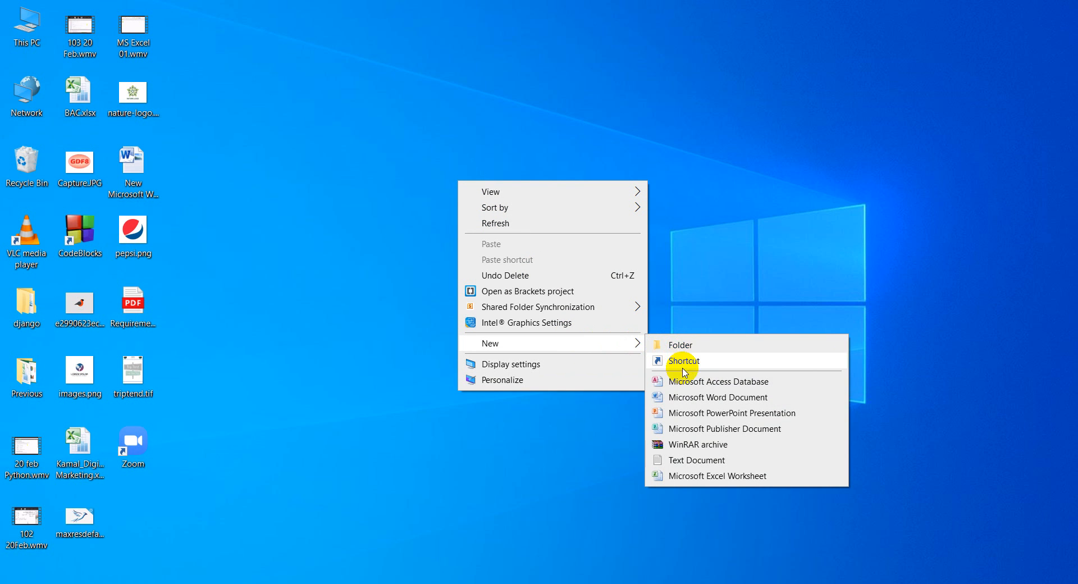
left_click(698, 477)
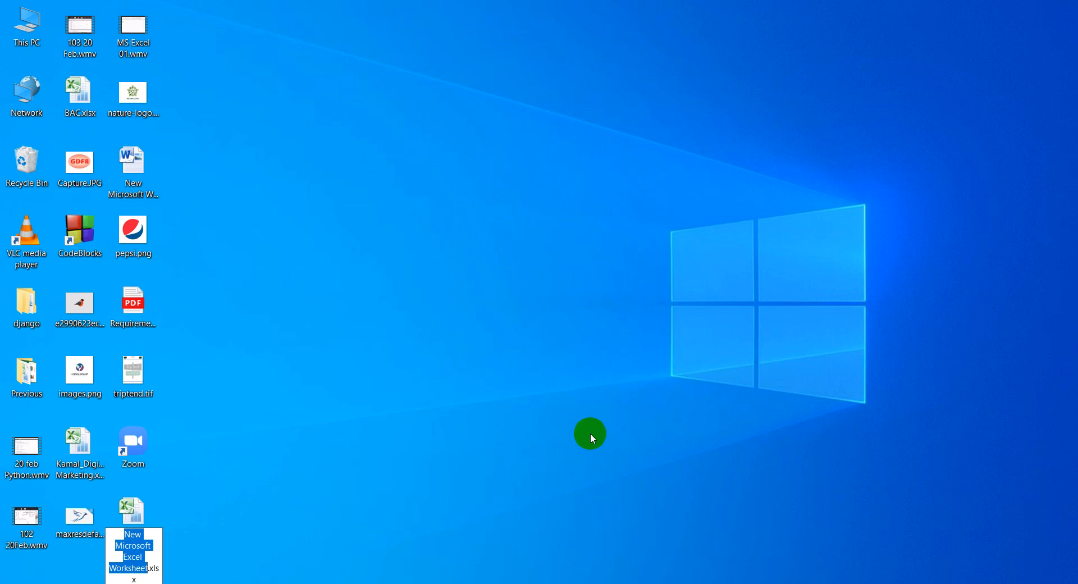
type("T")
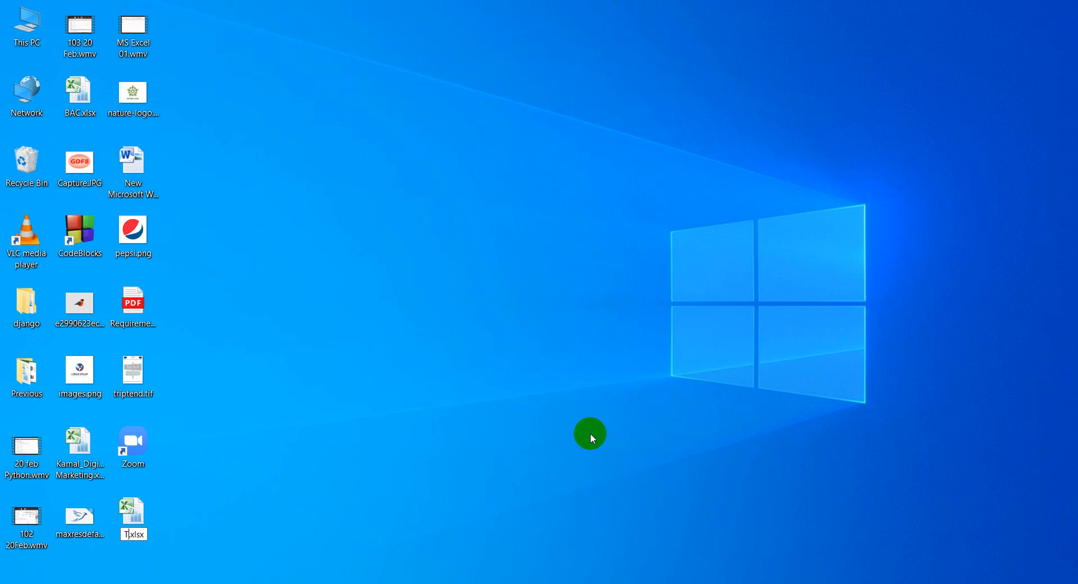
type("est")
Open the Test workbook from the desktop and maximize its window.
key("Return")
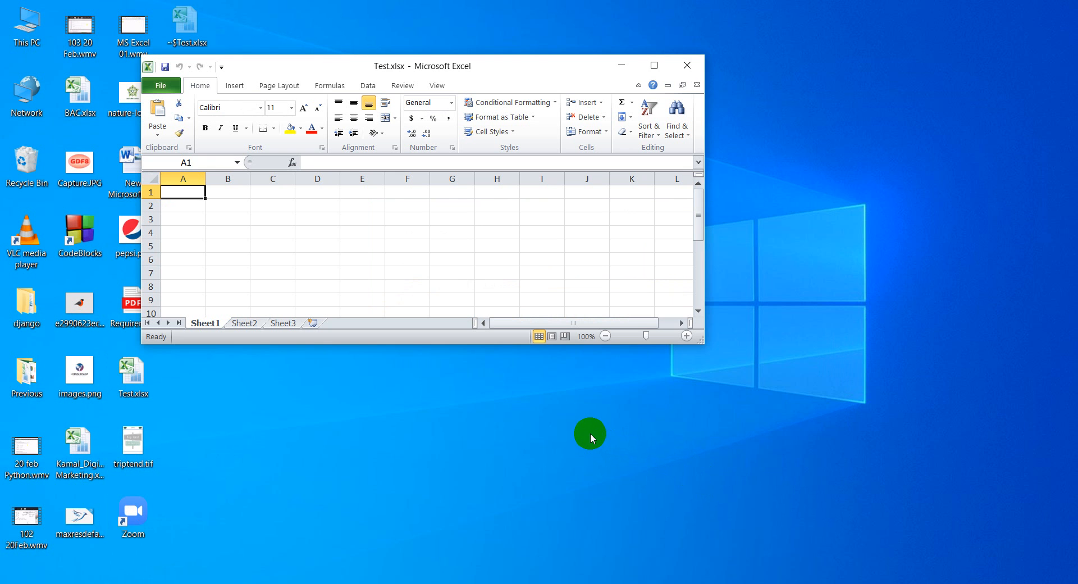
left_click(652, 65)
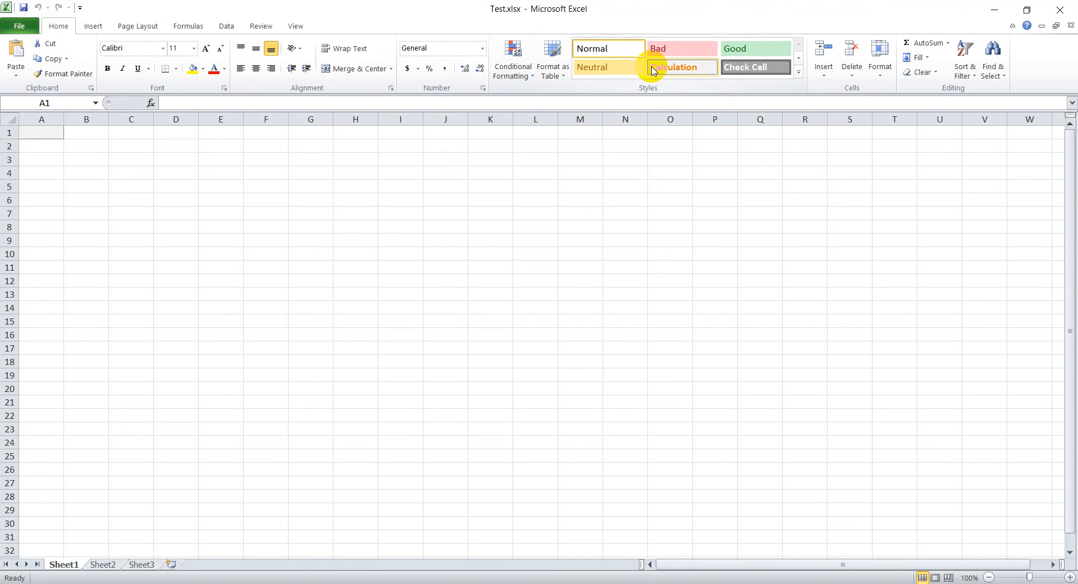
scroll(395, 373, "up", 2)
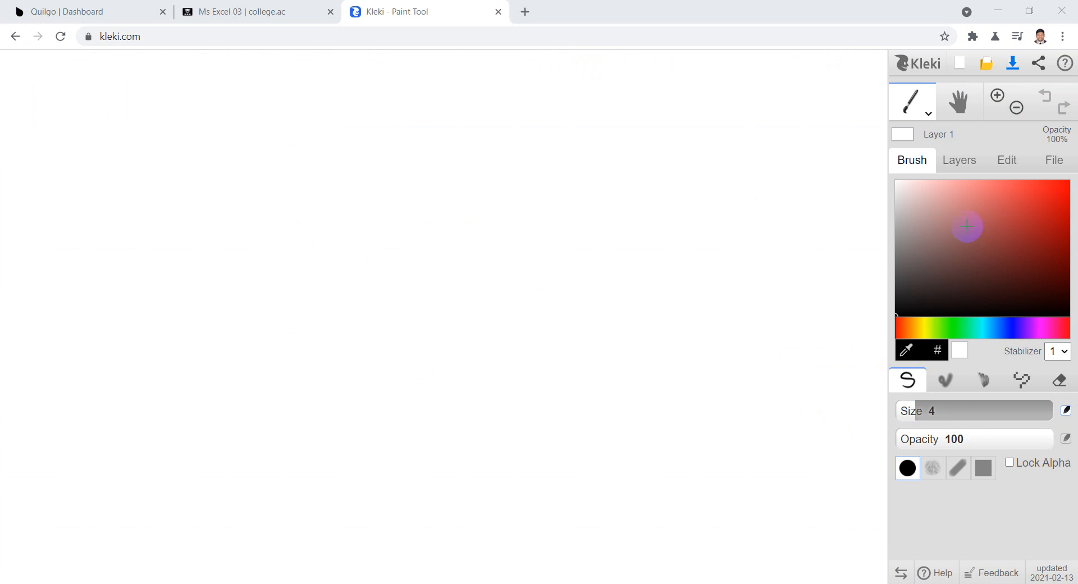
Switch to the Kleki paint tool and use the Text tool to place "<" on the blank canvas.
left_click(919, 110)
left_click(913, 177)
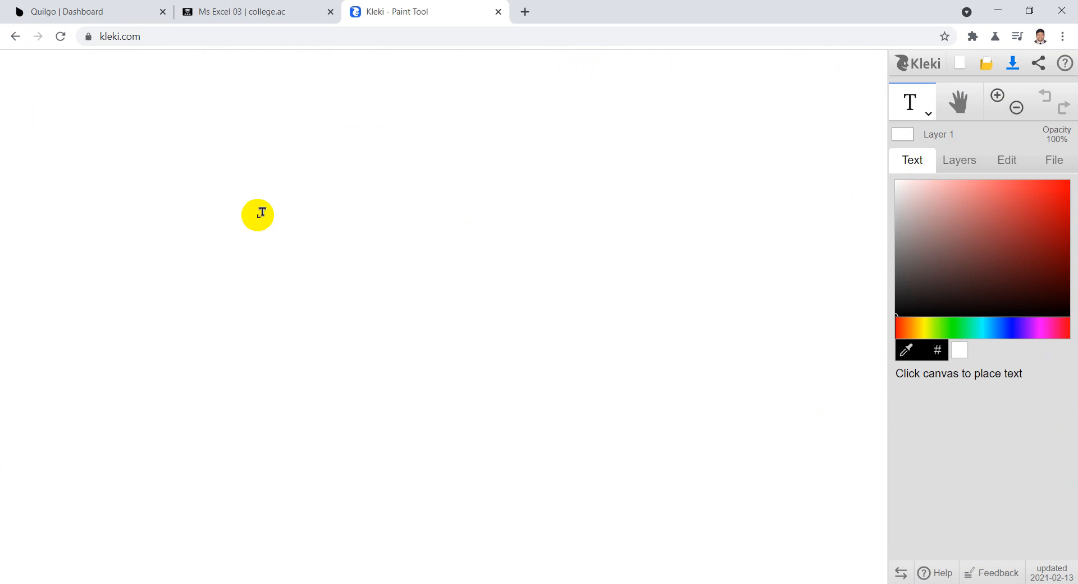
left_click(242, 182)
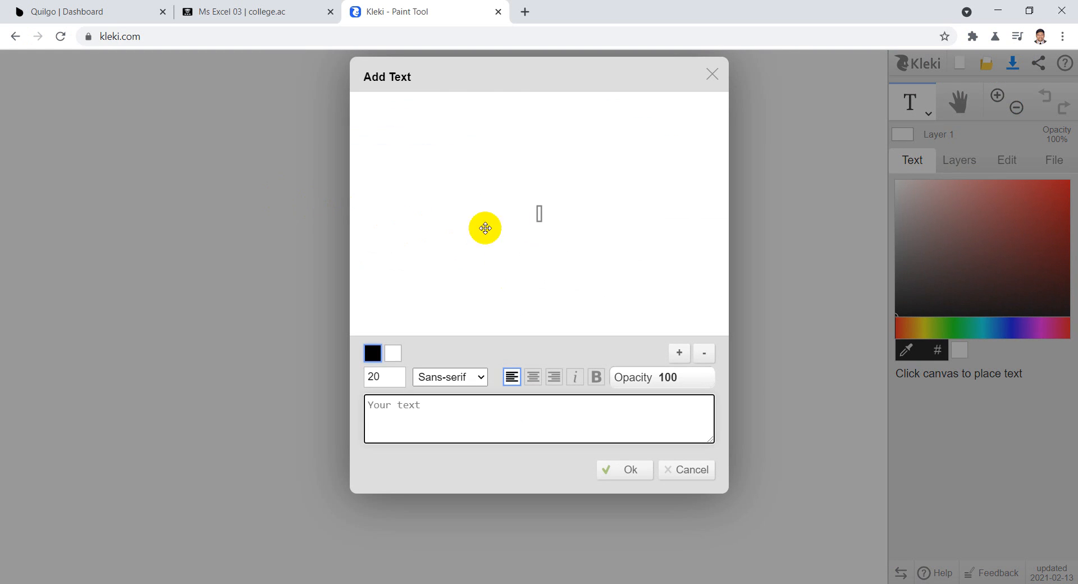
type("<")
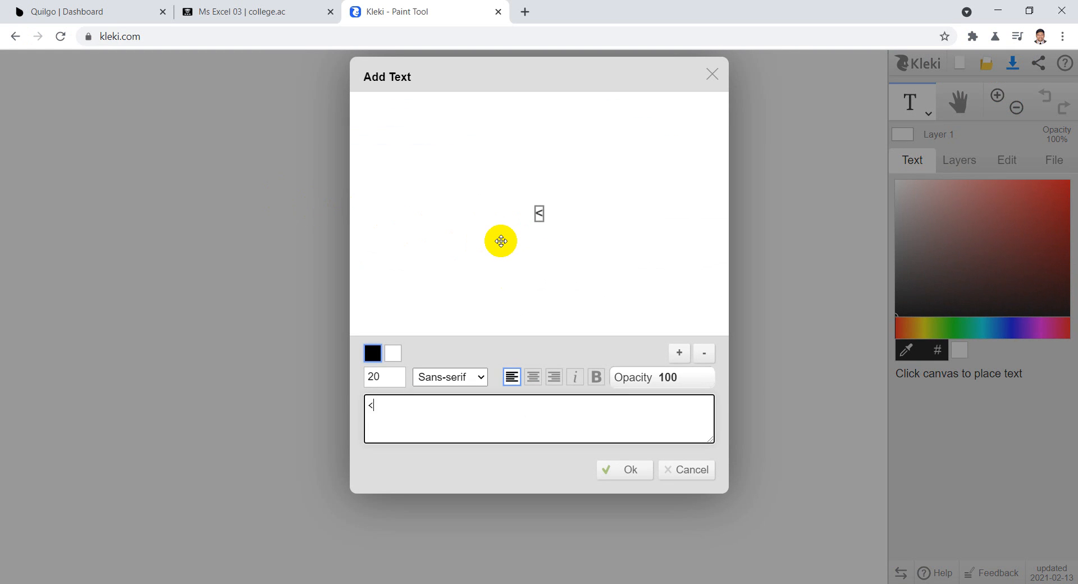
key("Return")
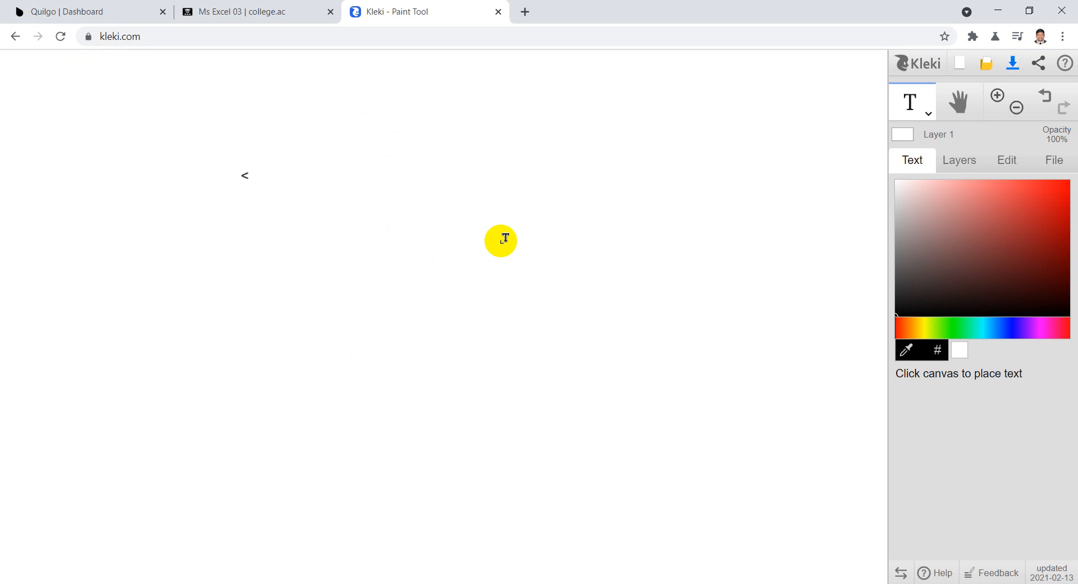
Add the text entries ">" and "=" below the "<" sign on the canvas.
left_click(253, 201)
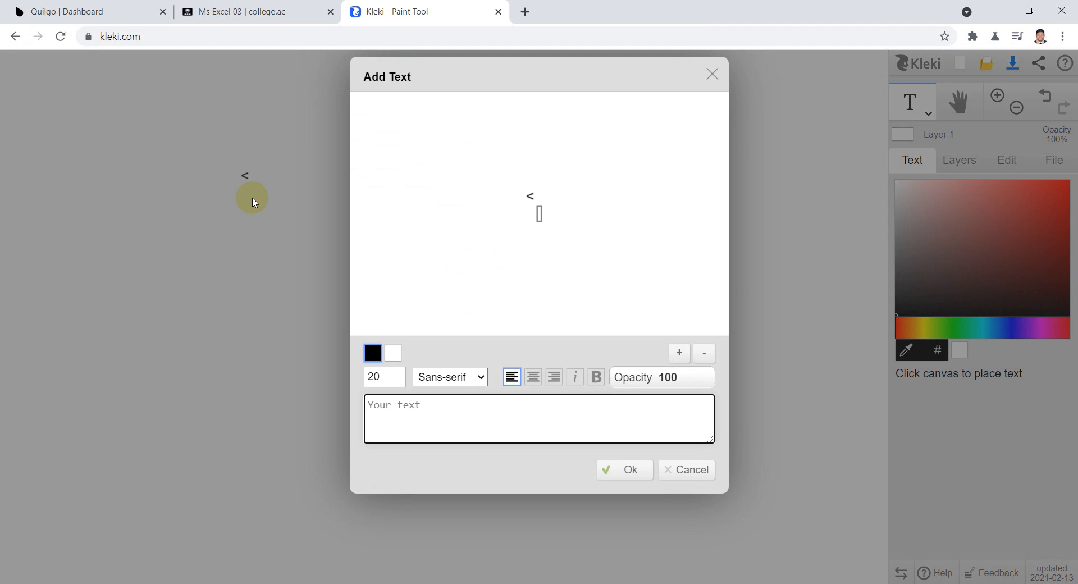
type(">")
key("Return")
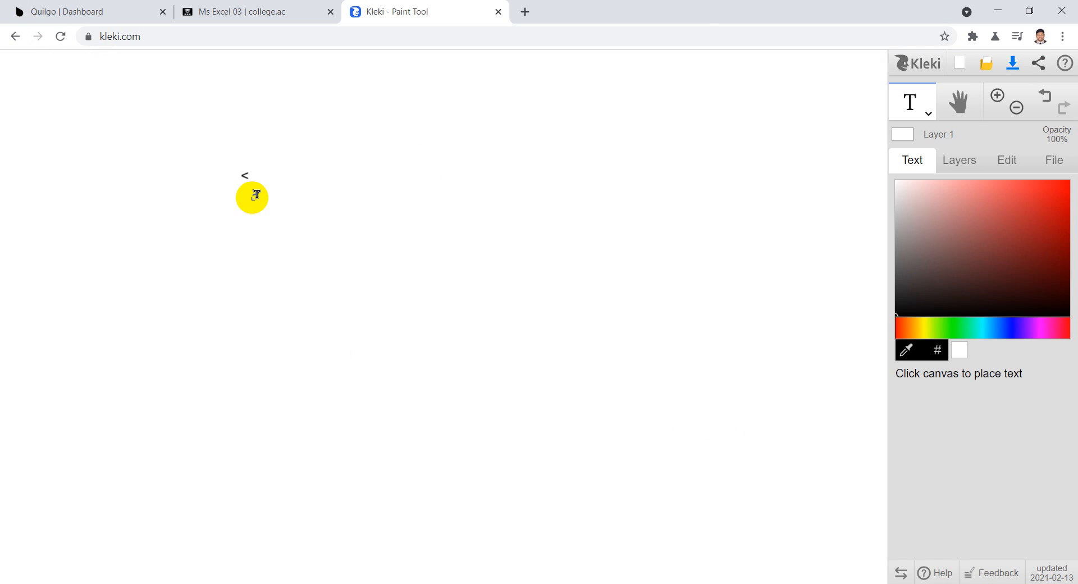
left_click(243, 221)
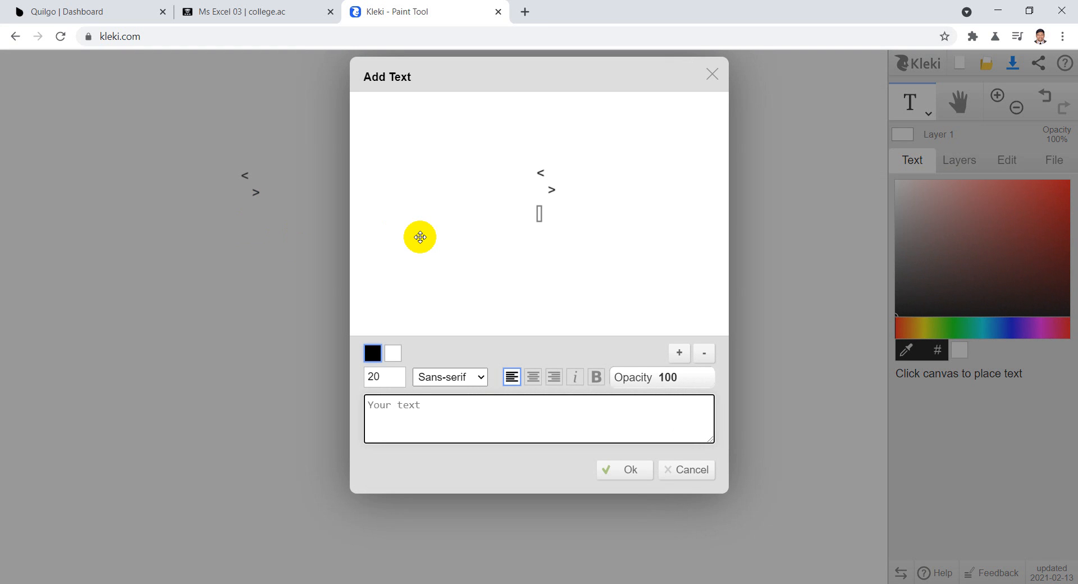
type("=")
key("Return")
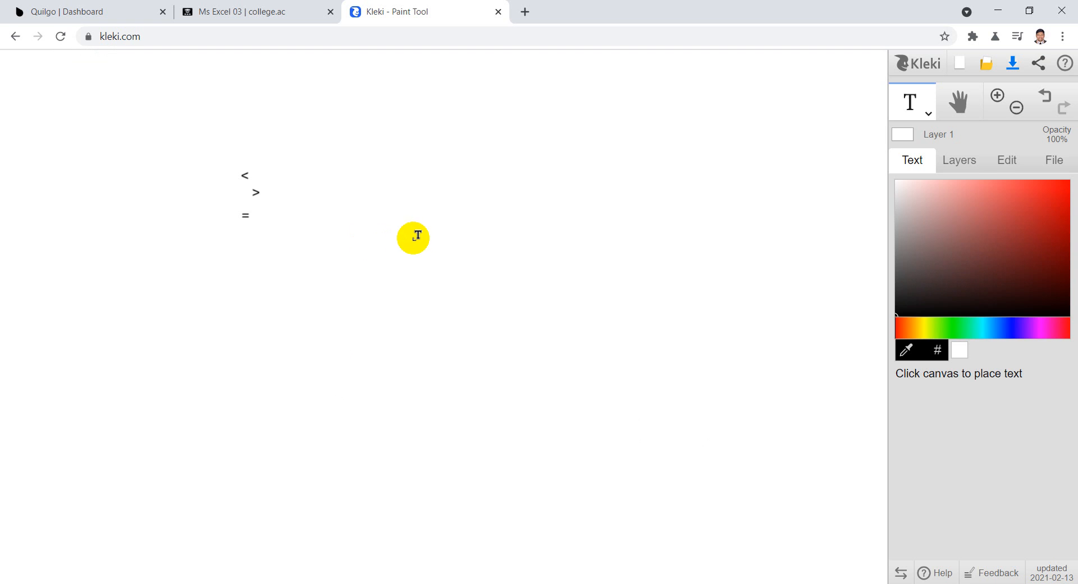
Add the text entries "<=" and ">=" below the "=" sign on the canvas.
left_click(243, 230)
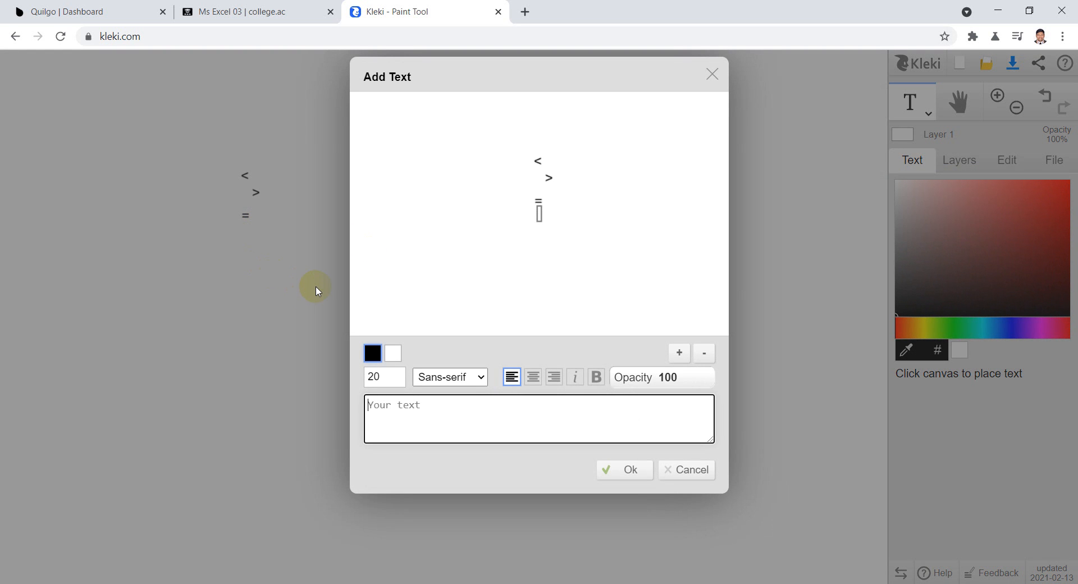
type("<=")
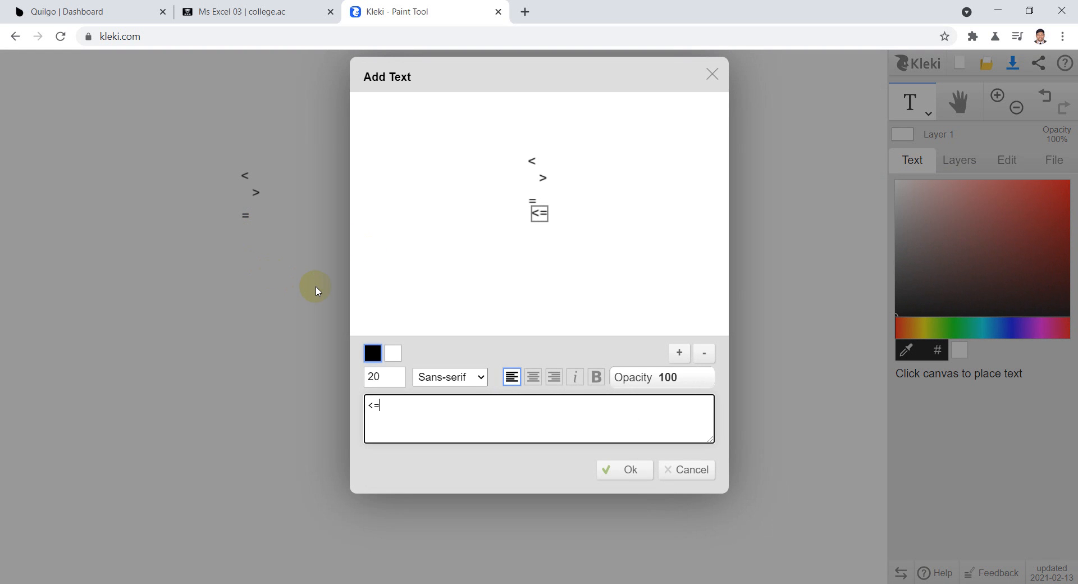
left_click(317, 290)
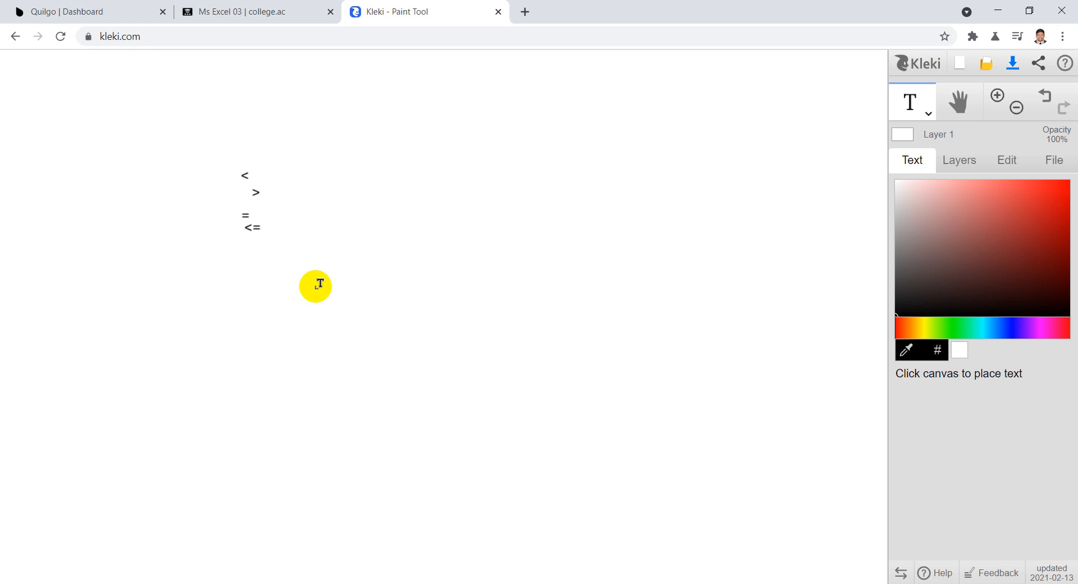
left_click(242, 253)
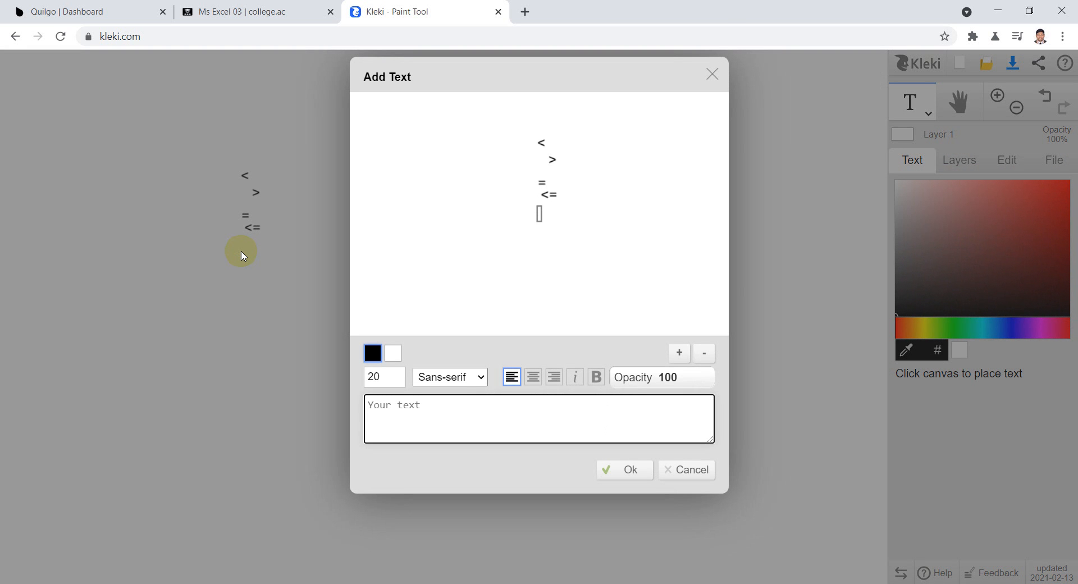
type(">=")
left_click(243, 250)
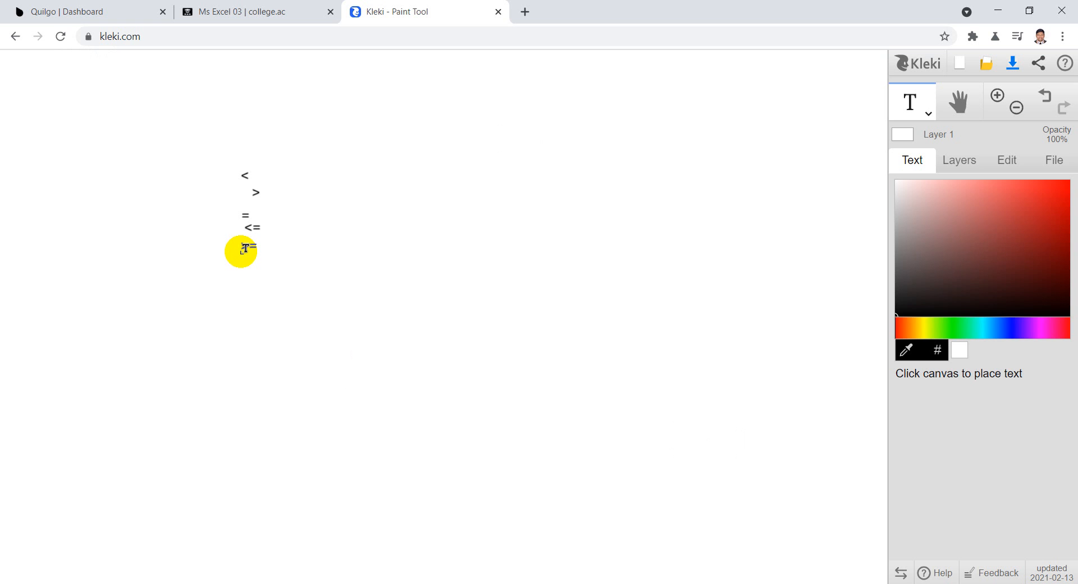
Try to add the text "!=" below the ">=" entry, using the white sampled from the canvas.
right_click(246, 277)
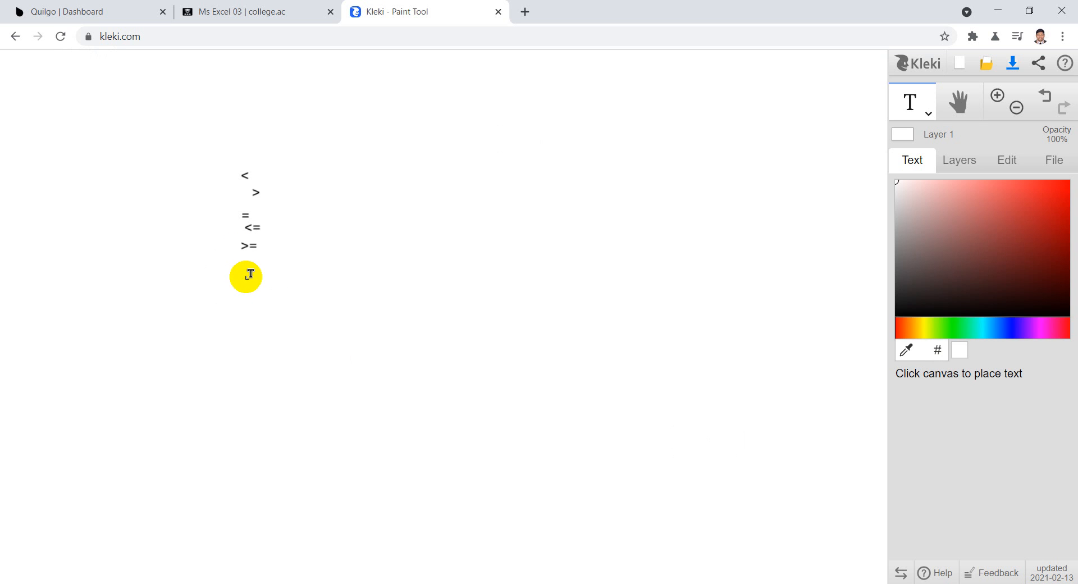
left_click(250, 276)
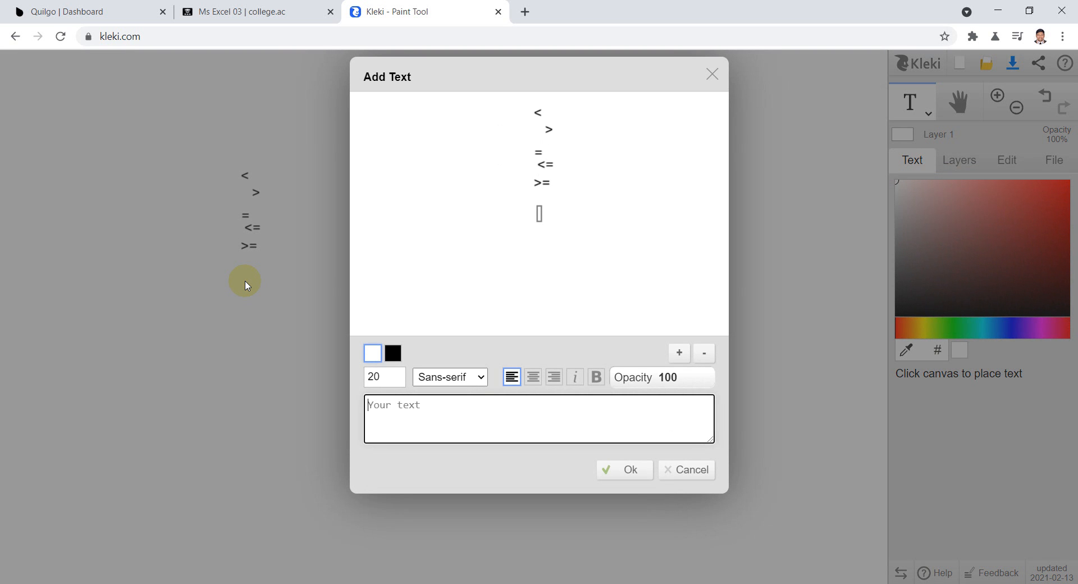
type("!+")
key("BackSpace")
type("=")
key("Return")
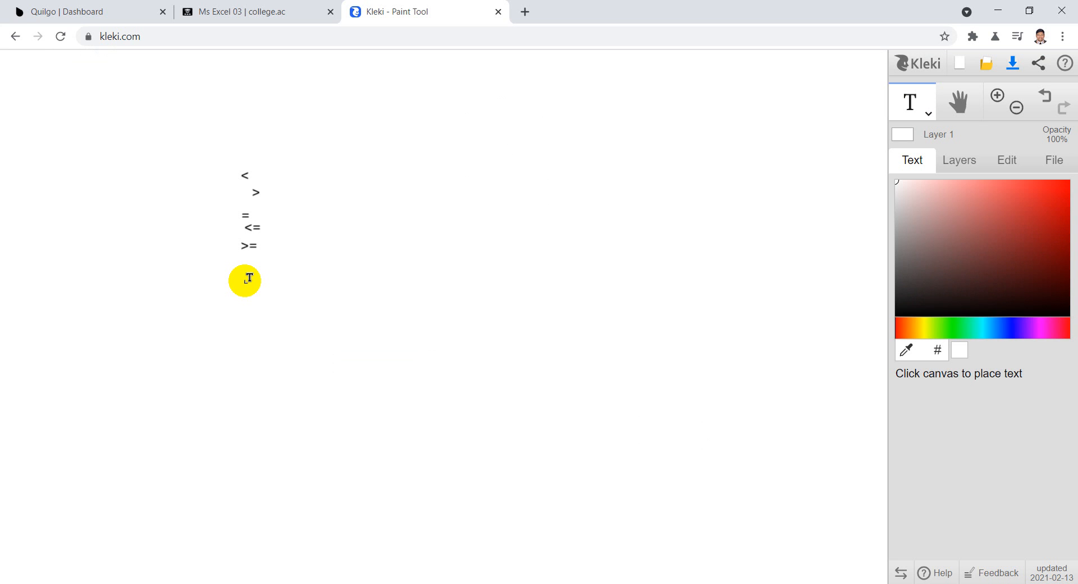
left_click(233, 171)
left_click(686, 469)
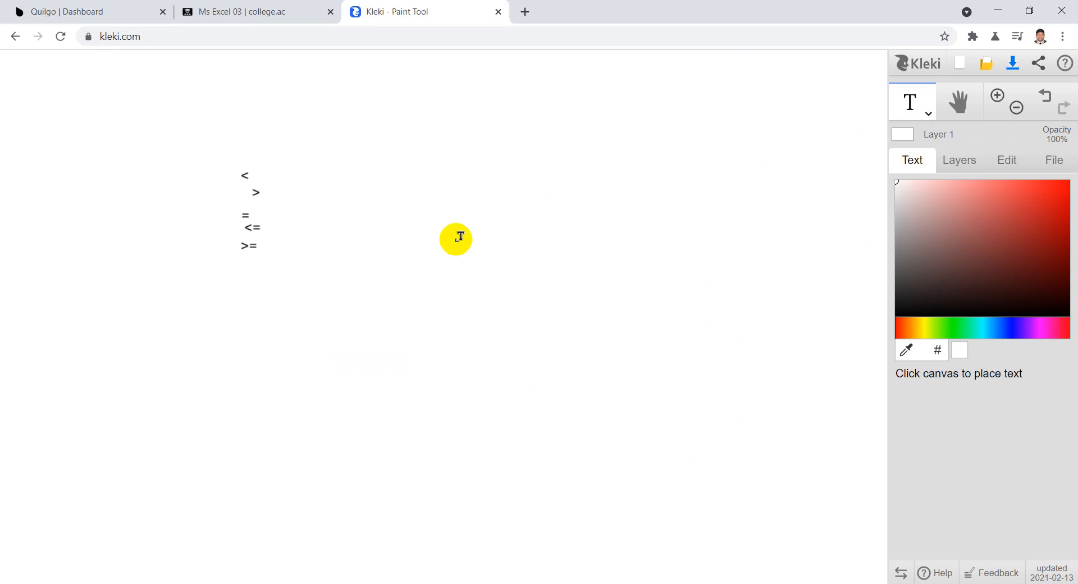
Clear all the operator symbols from the canvas.
scroll(430, 323, "up", 2)
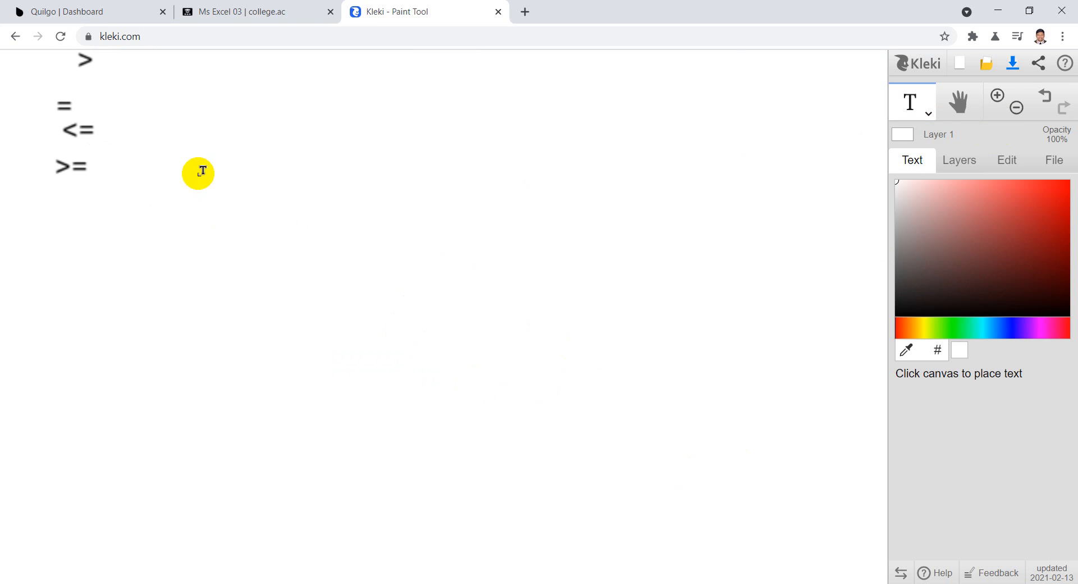
left_click_drag(187, 159, 435, 358)
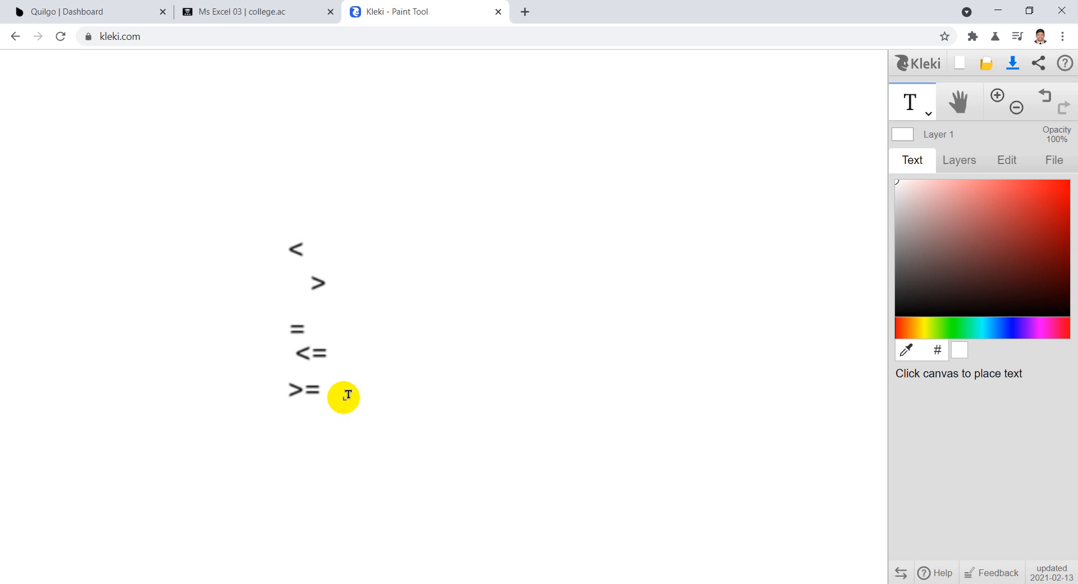
scroll(347, 395, "down", 1)
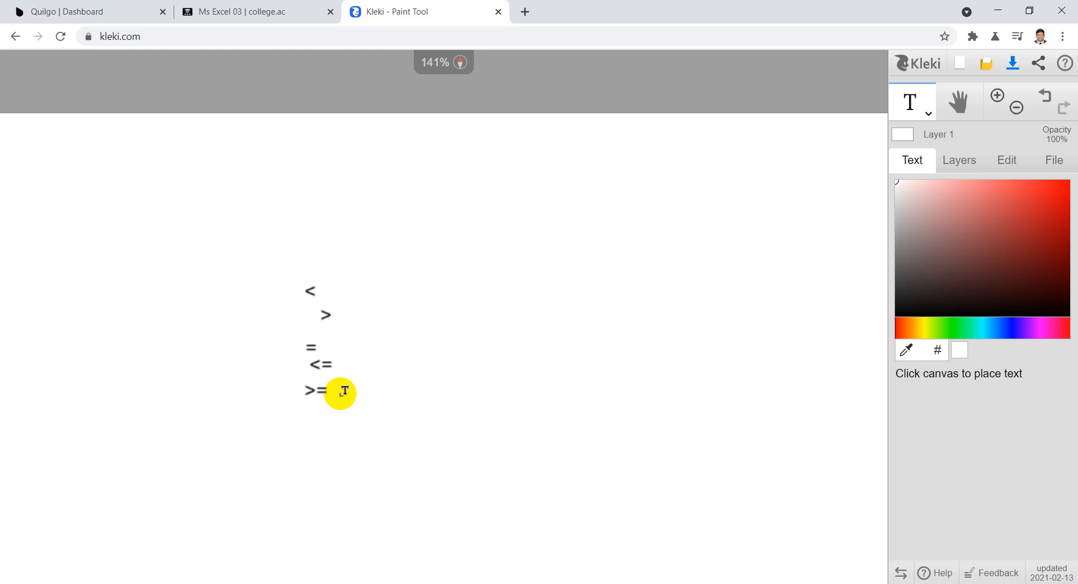
scroll(339, 390, "down", 1)
scroll(339, 390, "up", 3)
left_click_drag(336, 402, 409, 224)
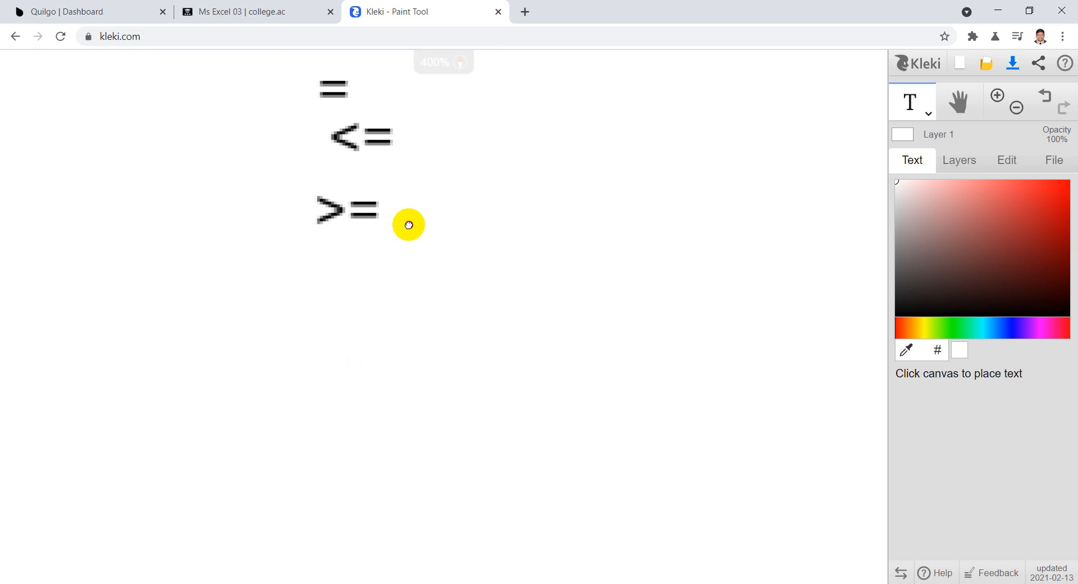
left_click(919, 105)
left_click(329, 327)
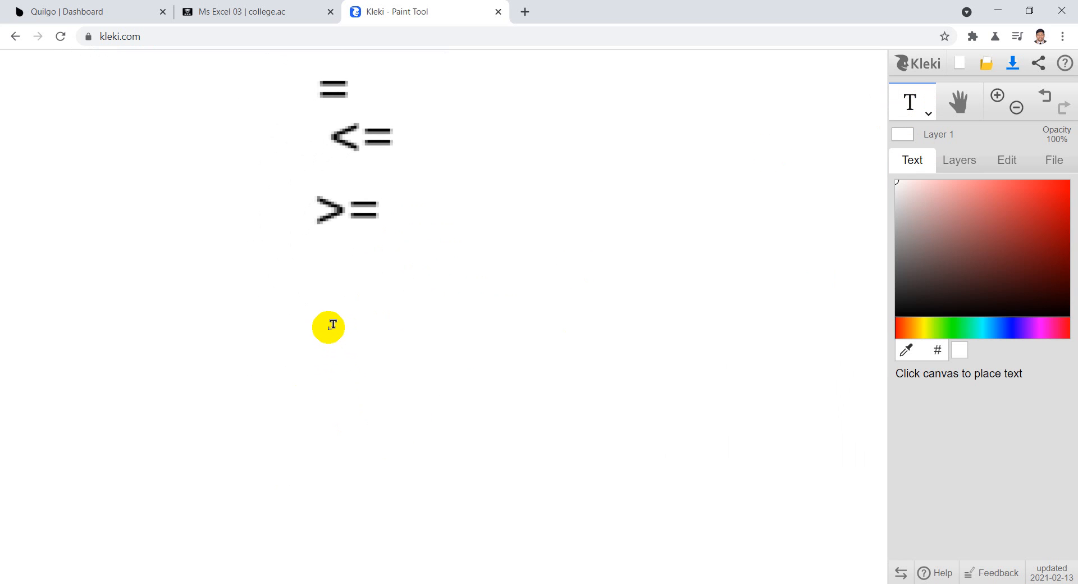
key("Delete")
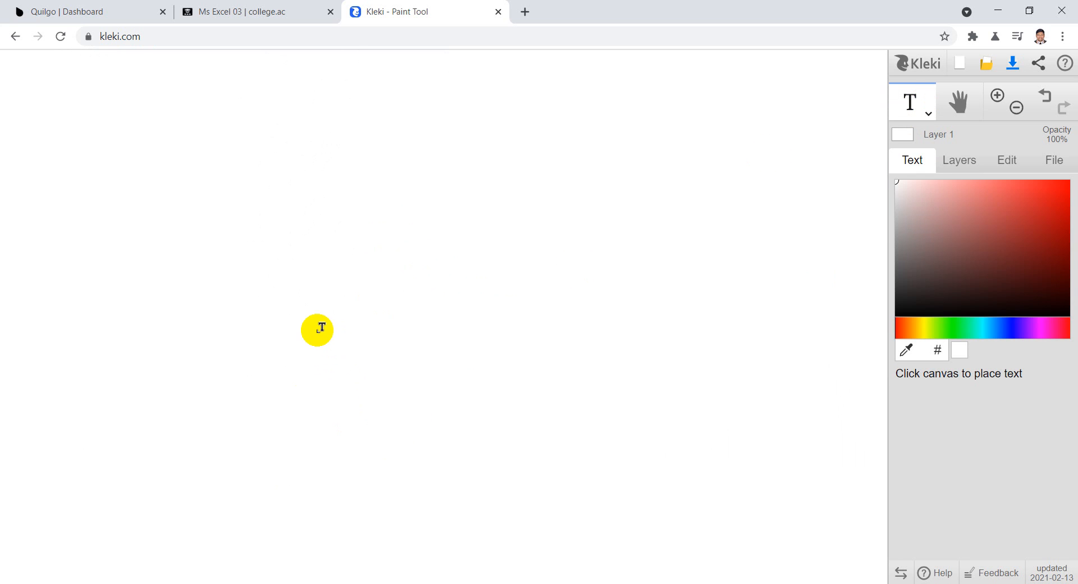
scroll(321, 329, "up", 5)
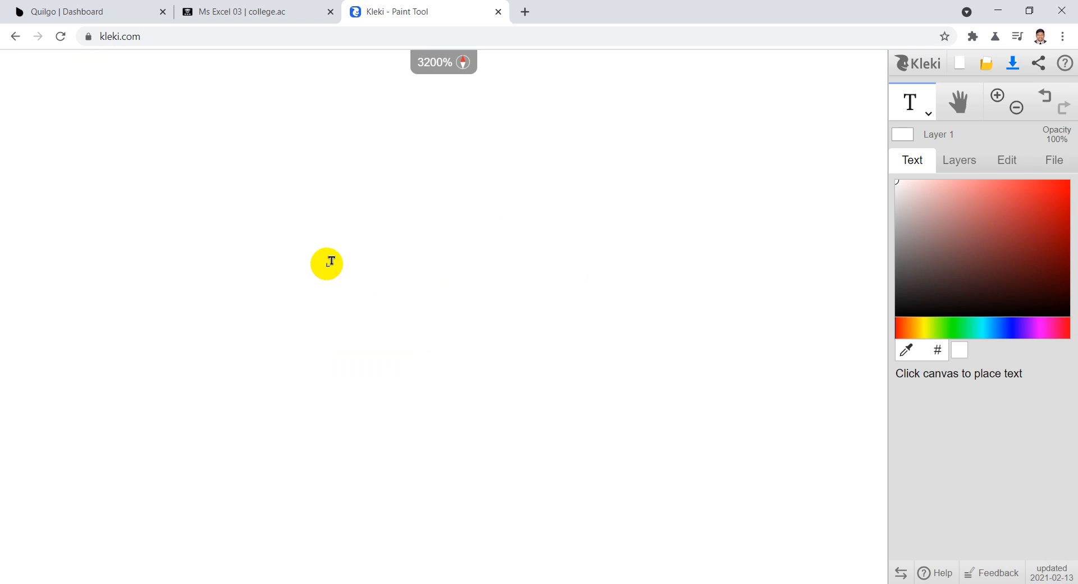
left_click(374, 258)
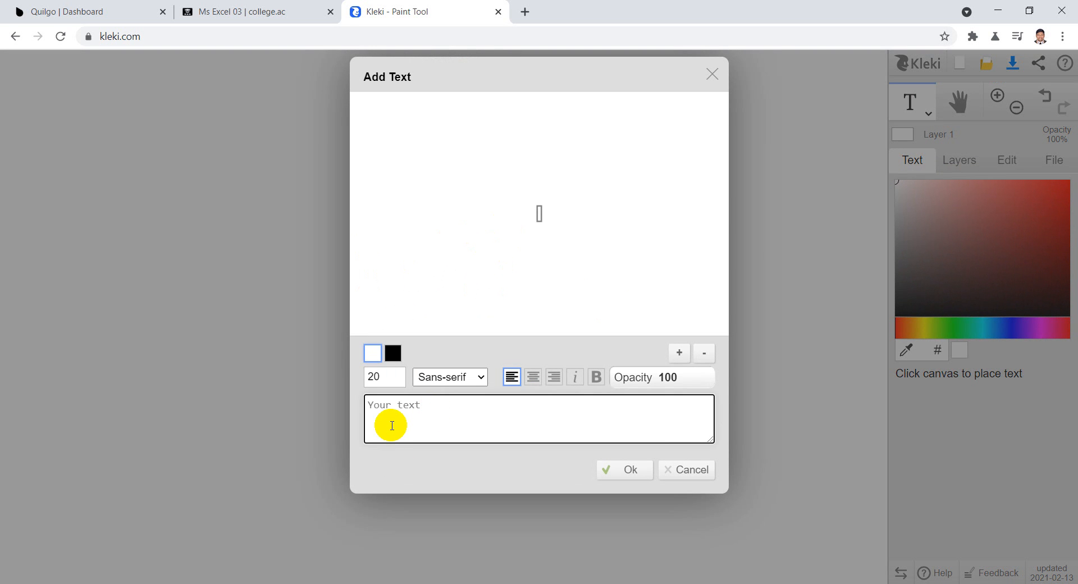
type("if")
key("BackSpace")
key("BackSpace")
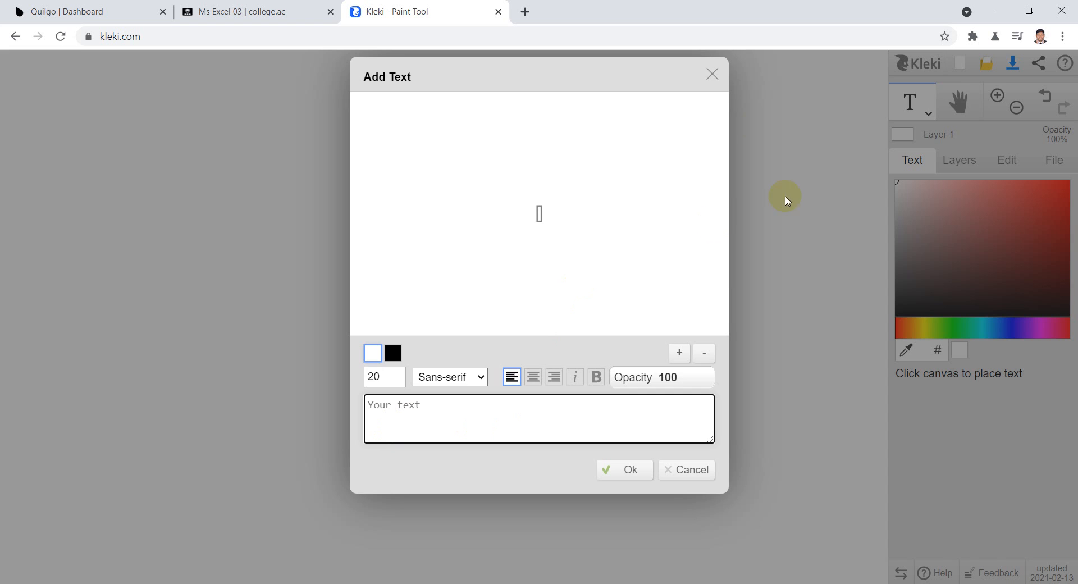
Dismiss the empty text entry and switch from the Text tool to a black brush of size 1.
left_click(712, 74)
left_click(929, 114)
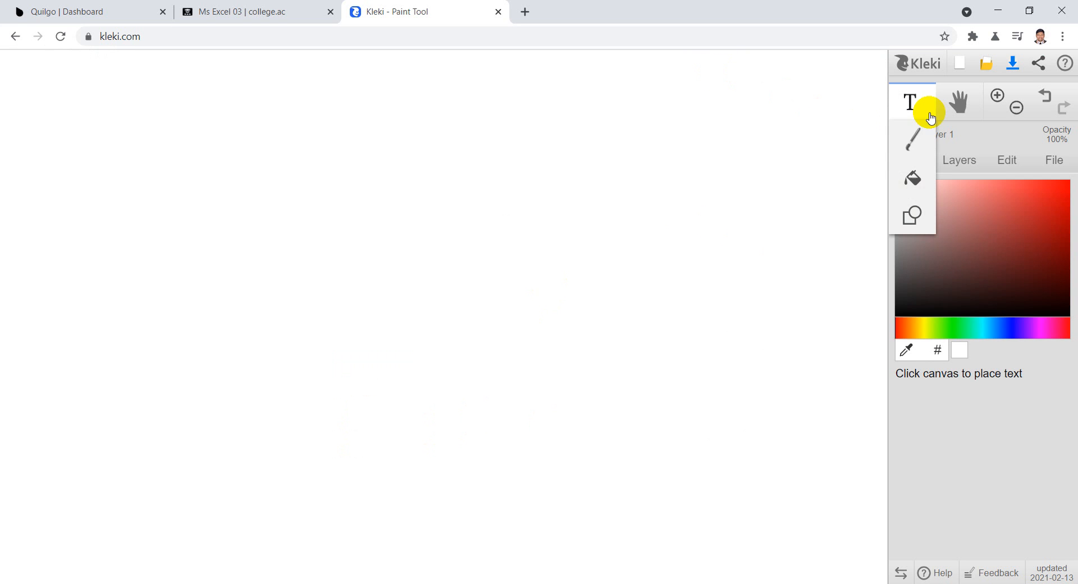
left_click(910, 142)
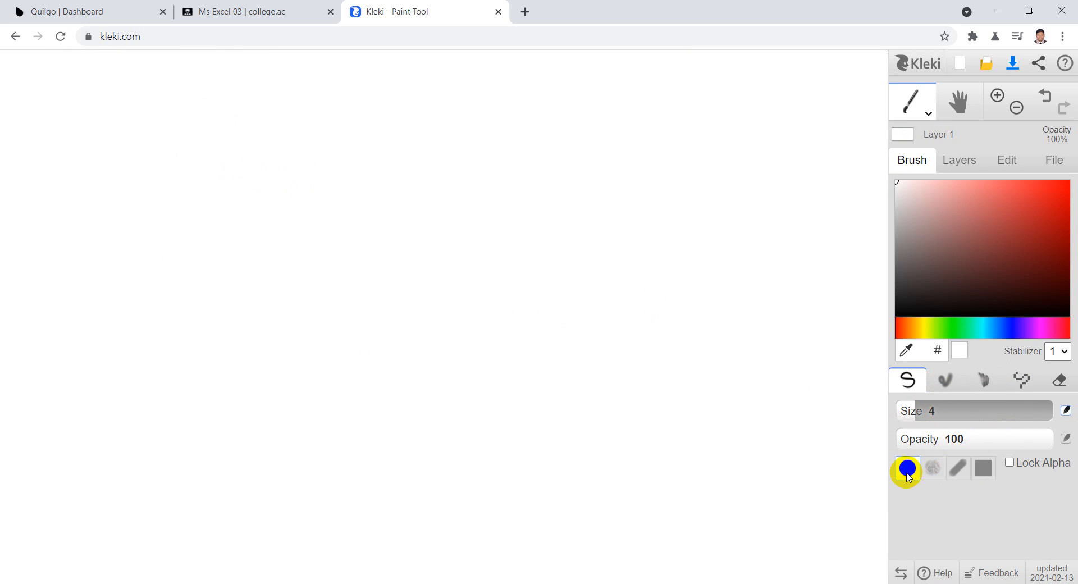
left_click(904, 135)
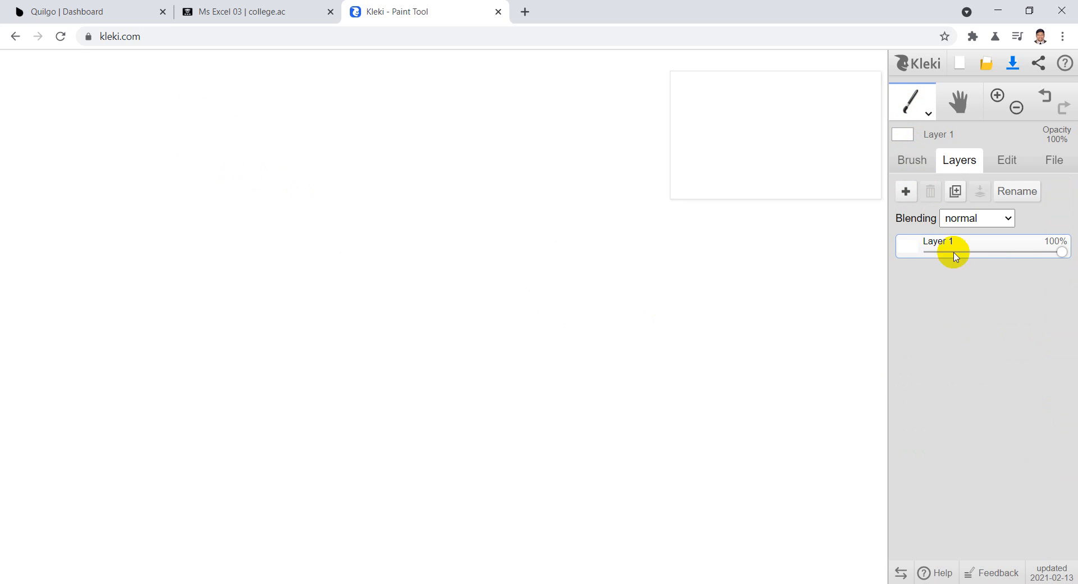
left_click(959, 218)
left_click(957, 218)
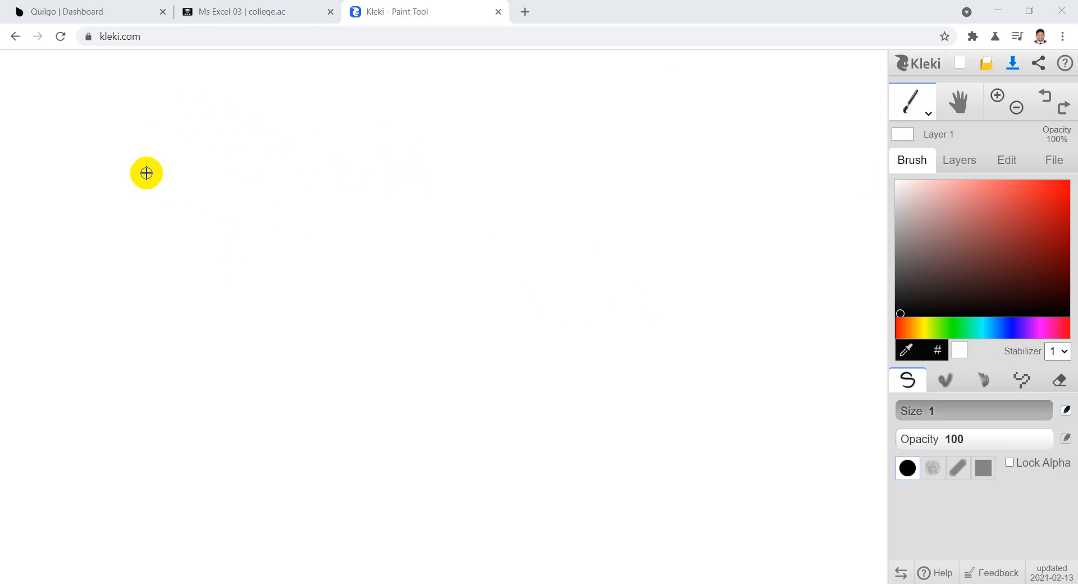
left_click_drag(162, 178, 251, 178)
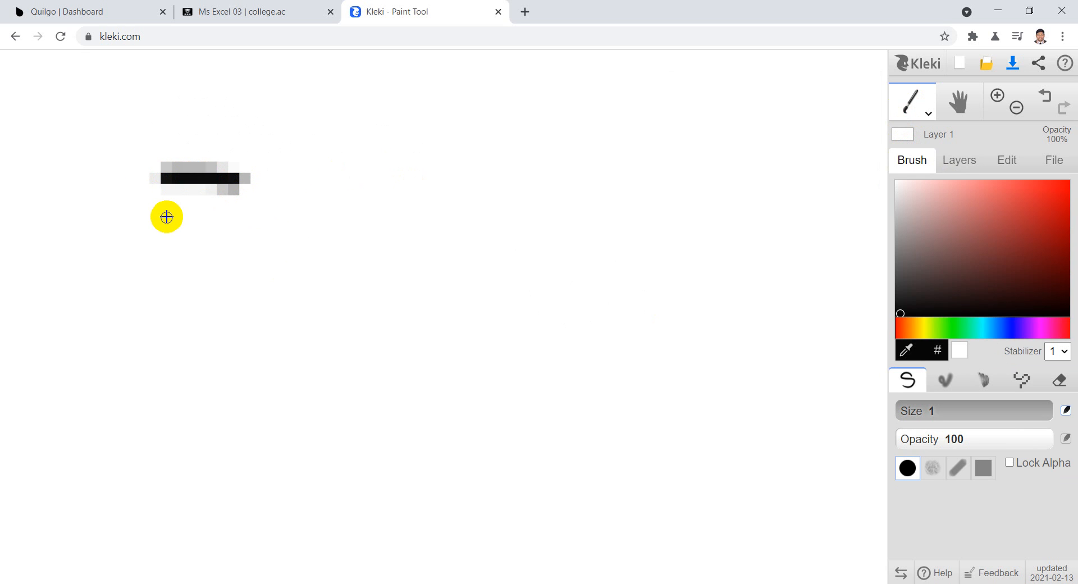
left_click_drag(167, 217, 250, 216)
scroll(335, 271, "down", 4)
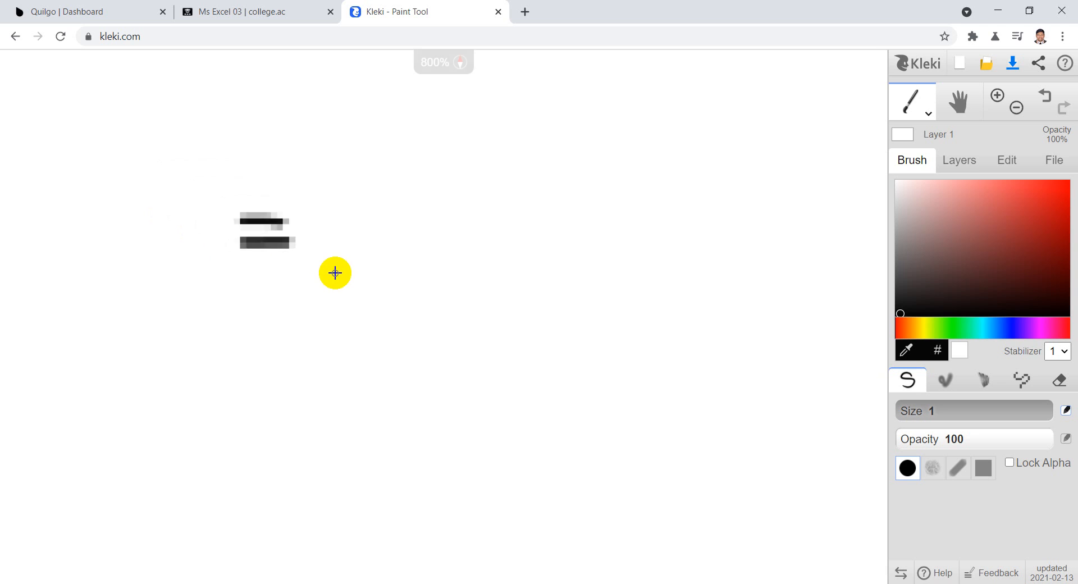
scroll(334, 247, "up", 2)
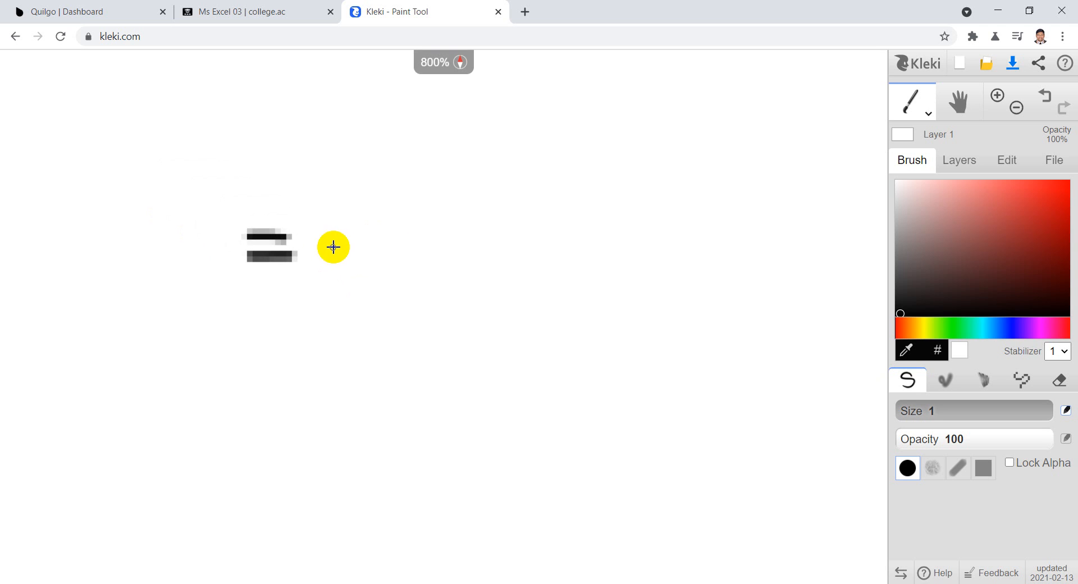
mouse_move(325, 226)
left_mouse_down()
mouse_move(333, 266)
mouse_move(355, 237)
mouse_move(382, 238)
mouse_move(414, 215)
left_mouse_up()
left_click(320, 207)
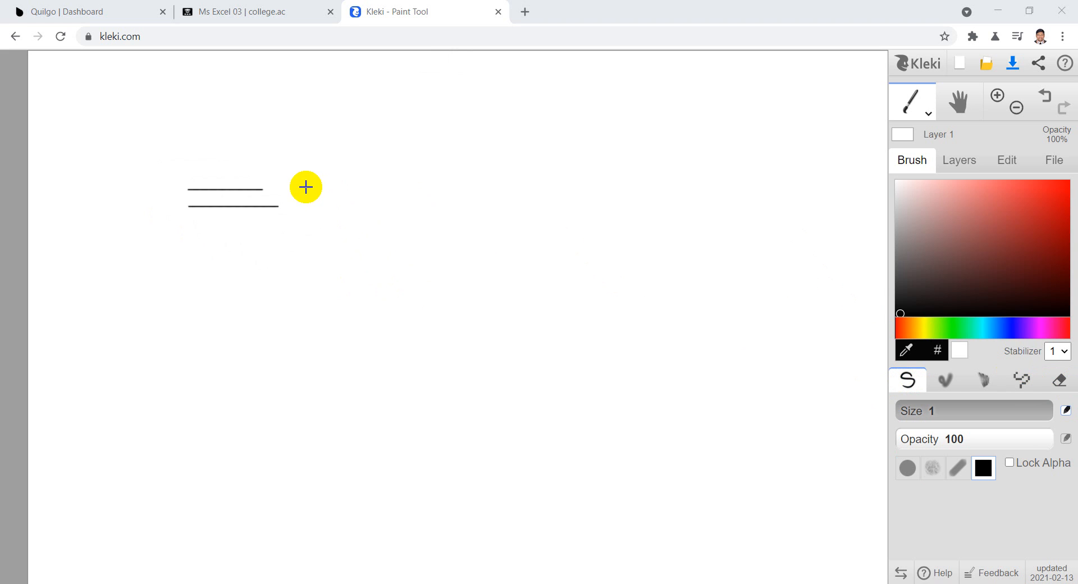
Handwrite "if(" with the brush directly after the equals sign on the canvas.
left_click_drag(302, 175, 302, 224)
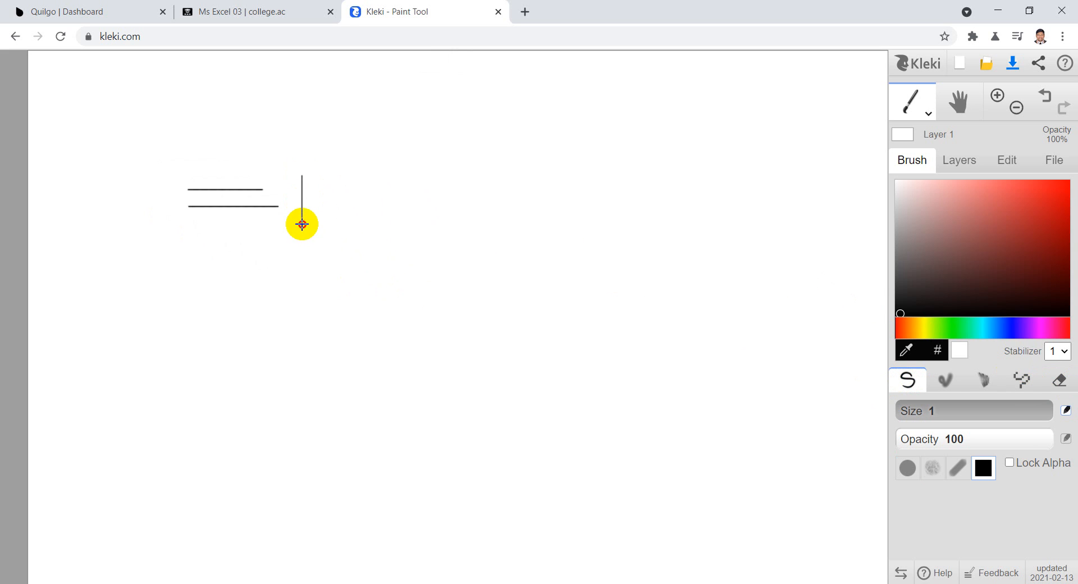
left_click(297, 158)
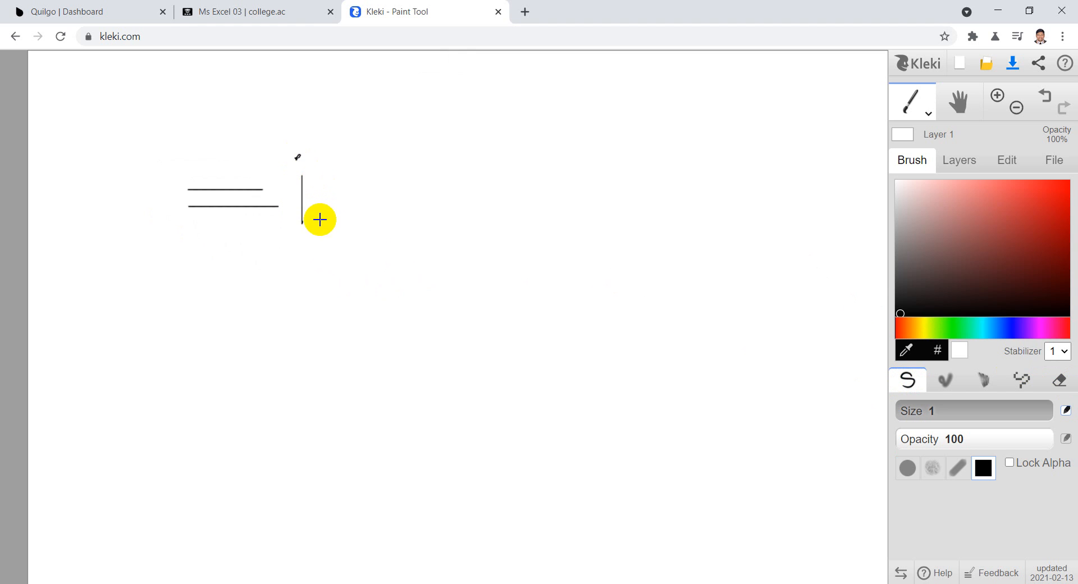
left_click_drag(321, 219, 354, 178)
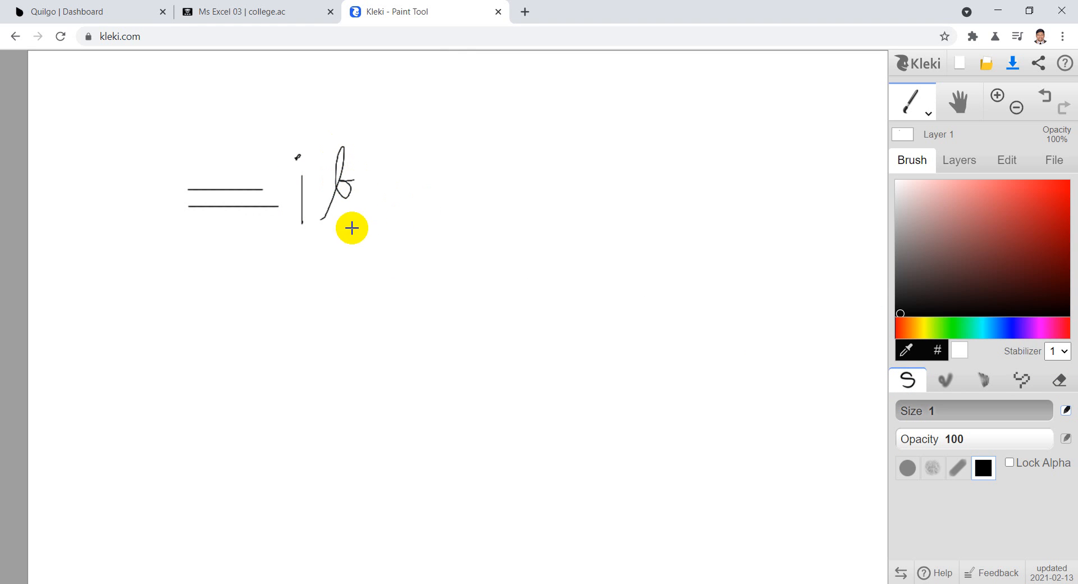
mouse_move(375, 145)
left_mouse_down()
mouse_move(366, 234)
mouse_move(375, 245)
left_mouse_up()
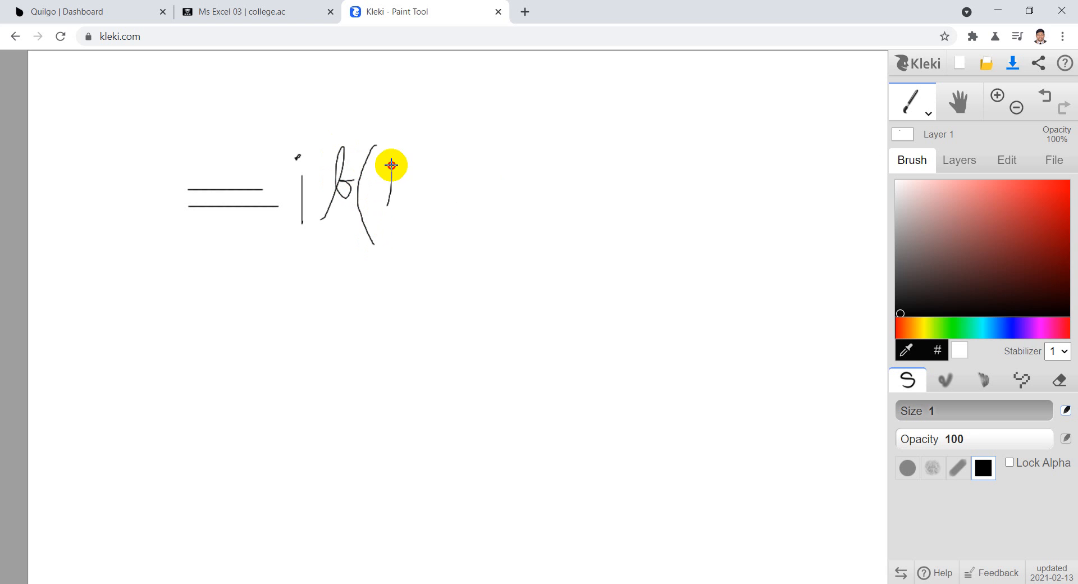
Handwrite the arguments "logic,true,false" and a closing bracket to complete the IF syntax line.
mouse_move(390, 165)
left_mouse_down()
mouse_move(401, 202)
mouse_move(422, 191)
mouse_move(413, 184)
mouse_move(436, 180)
mouse_move(429, 223)
mouse_move(448, 180)
mouse_move(450, 197)
left_mouse_up()
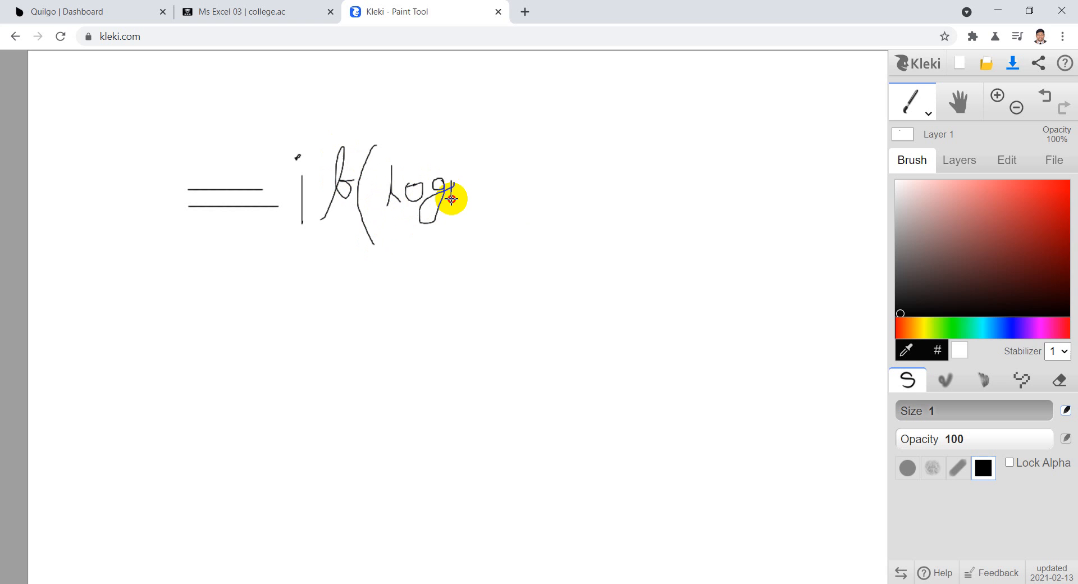
left_click(449, 167)
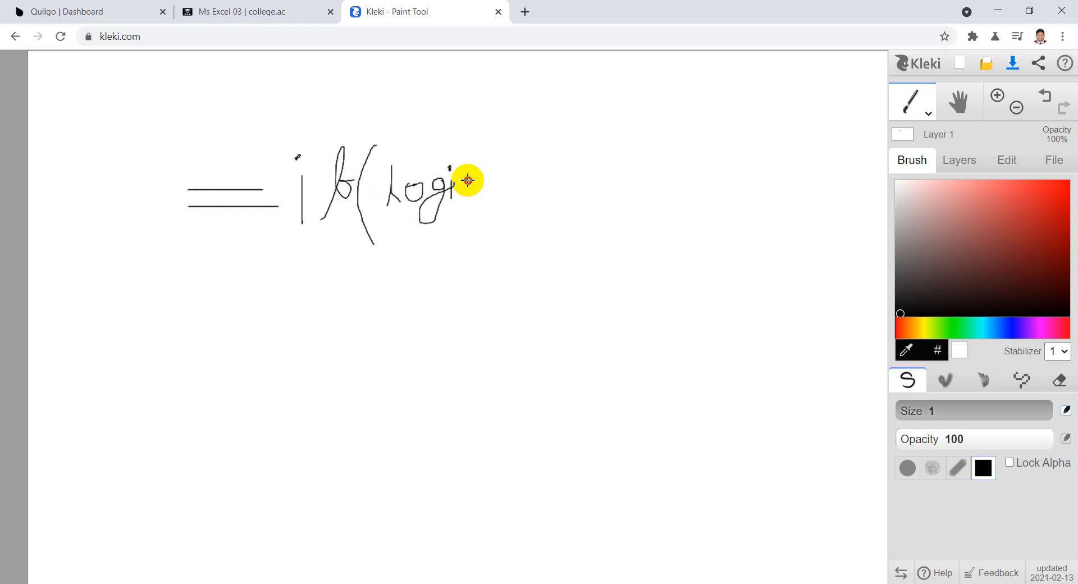
mouse_move(469, 177)
left_mouse_down()
mouse_move(468, 199)
mouse_move(483, 197)
mouse_move(474, 213)
mouse_move(478, 202)
left_mouse_up()
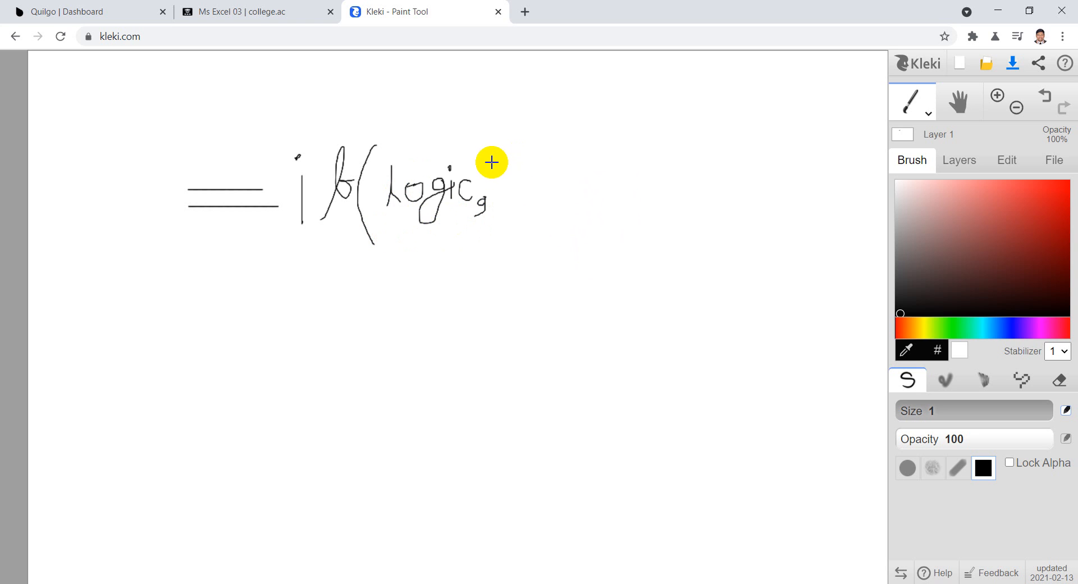
mouse_move(492, 162)
left_mouse_down()
mouse_move(499, 198)
mouse_move(525, 175)
mouse_move(577, 185)
mouse_move(568, 197)
mouse_move(603, 197)
mouse_move(604, 208)
mouse_move(623, 162)
mouse_move(626, 188)
mouse_move(657, 178)
mouse_move(631, 180)
mouse_move(664, 160)
mouse_move(685, 180)
mouse_move(717, 168)
mouse_move(720, 183)
left_mouse_up()
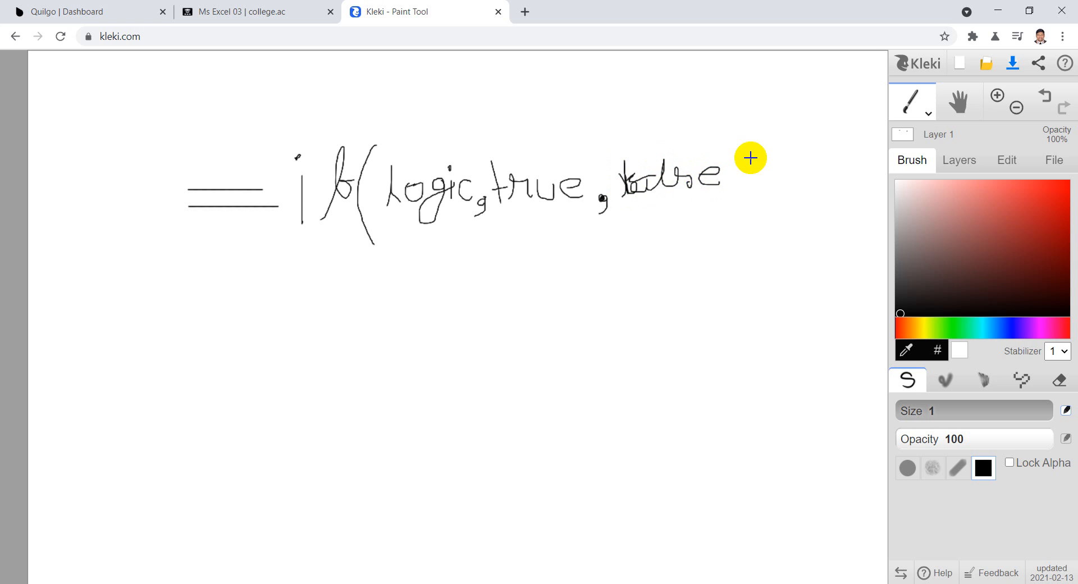
left_click_drag(727, 139, 724, 224)
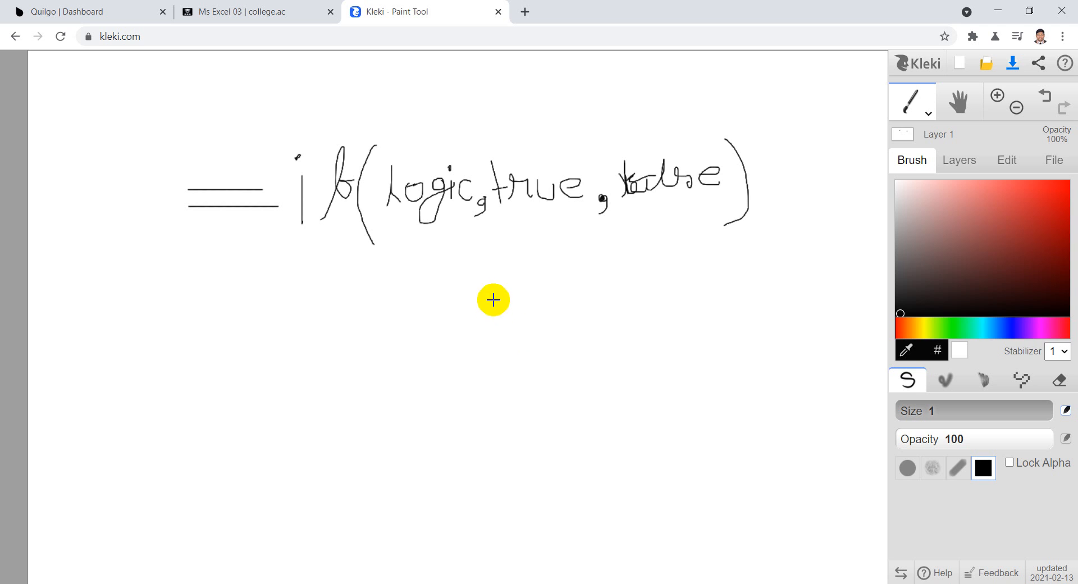
Annotate the syntax line by underlining "logic" and marking "true" as 1st and "false" as 2nd.
left_click_drag(387, 228, 465, 224)
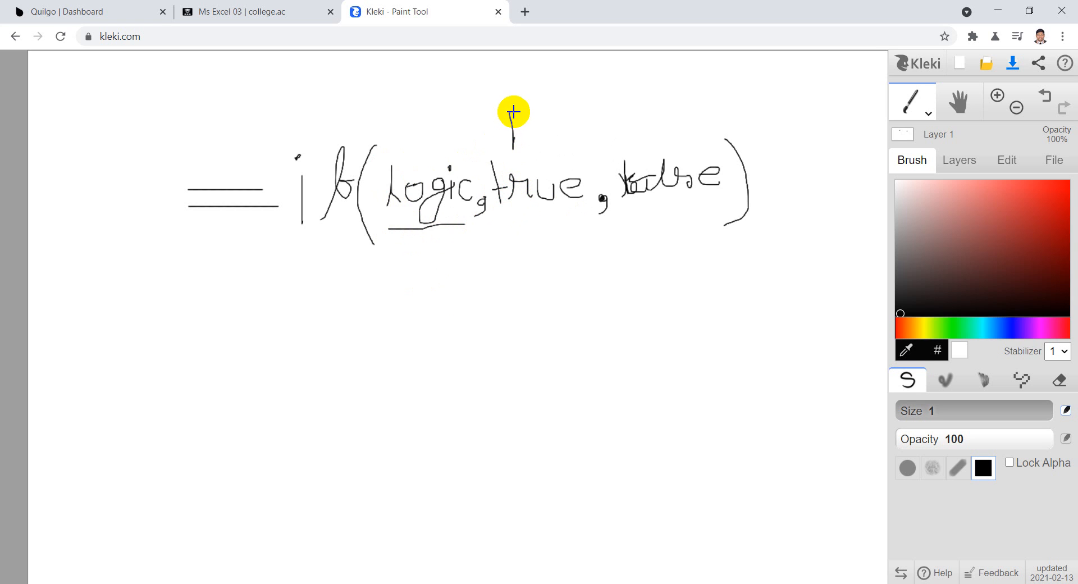
mouse_move(494, 131)
left_mouse_down()
mouse_move(509, 149)
mouse_move(528, 147)
mouse_move(588, 119)
left_mouse_up()
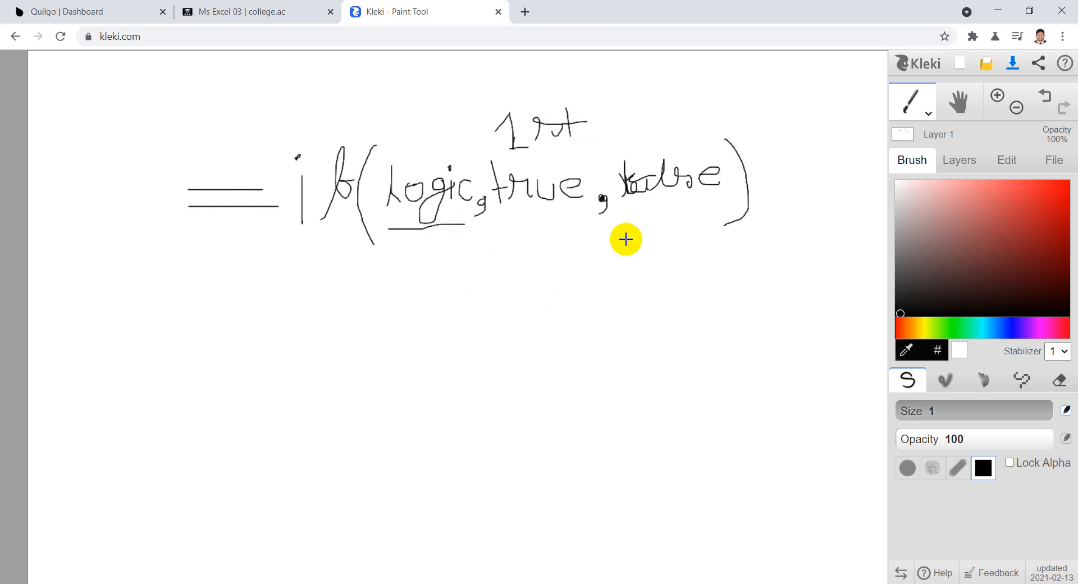
left_click_drag(627, 237, 660, 265)
mouse_move(647, 228)
left_mouse_down()
mouse_move(665, 242)
mouse_move(694, 237)
left_mouse_up()
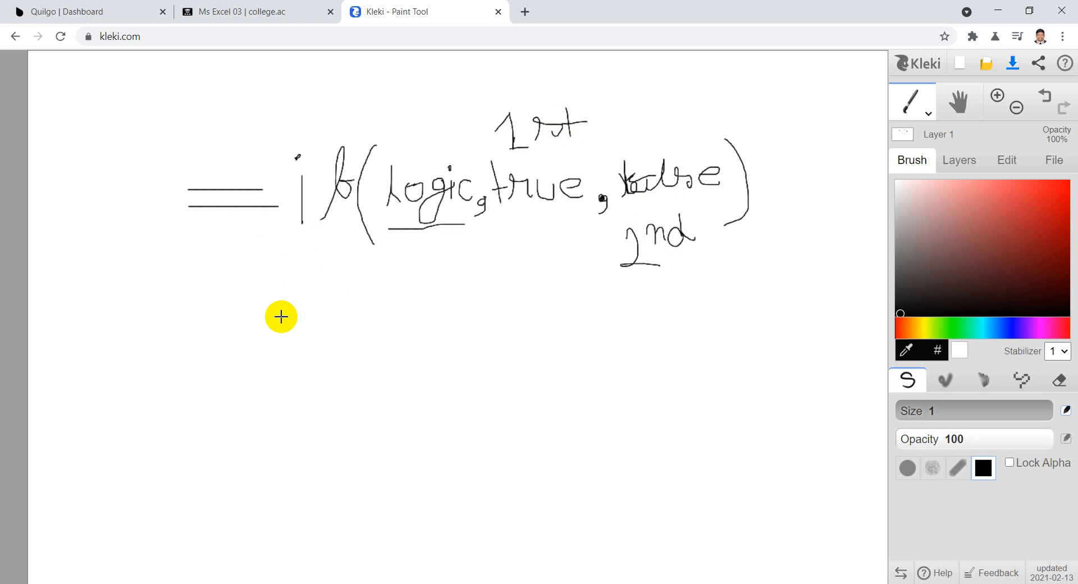
Handwrite the start of an example formula, "=if(10<20,", below the syntax line.
left_click_drag(187, 321, 272, 319)
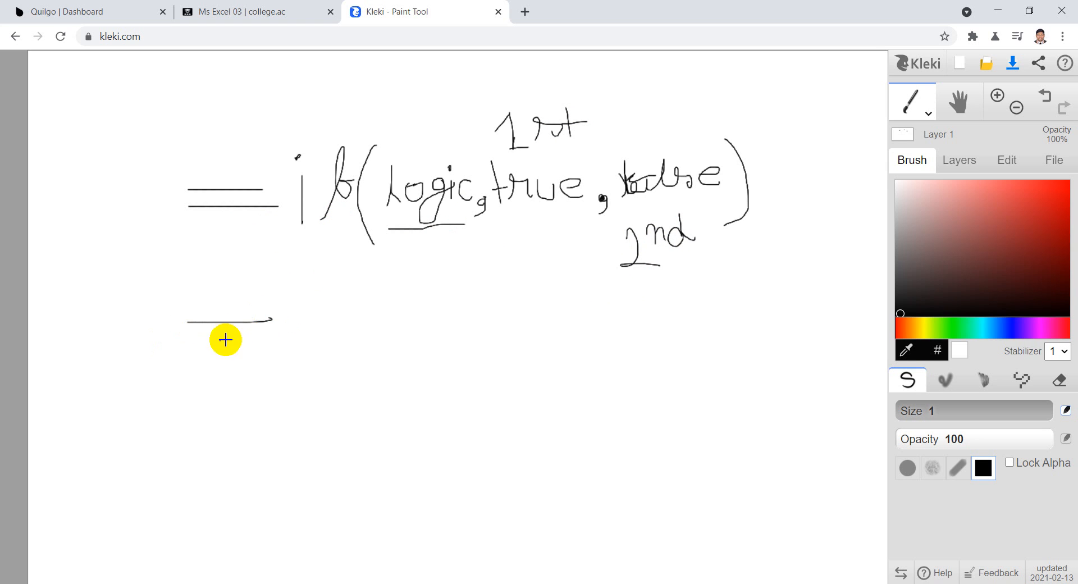
left_click_drag(193, 344, 284, 344)
left_click_drag(306, 311, 306, 348)
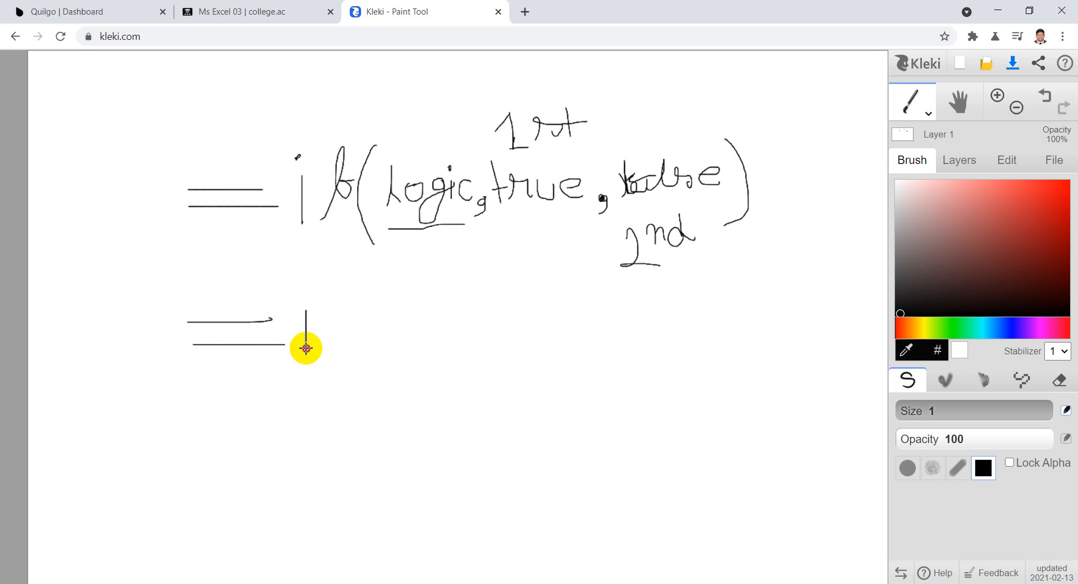
left_click_drag(308, 300, 313, 299)
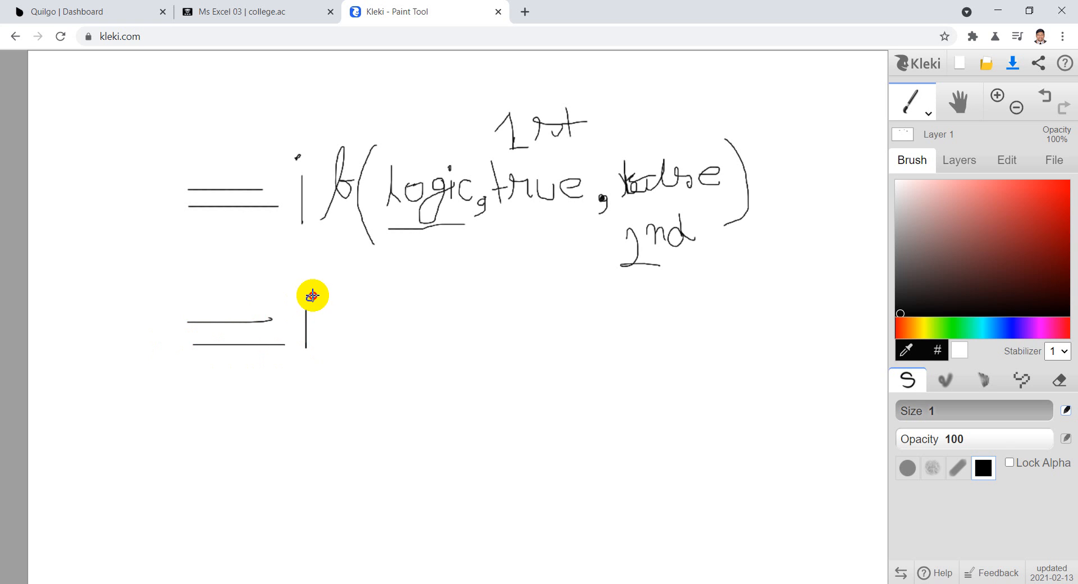
mouse_move(316, 338)
left_mouse_down()
mouse_move(354, 308)
mouse_move(375, 316)
mouse_move(401, 359)
left_mouse_up()
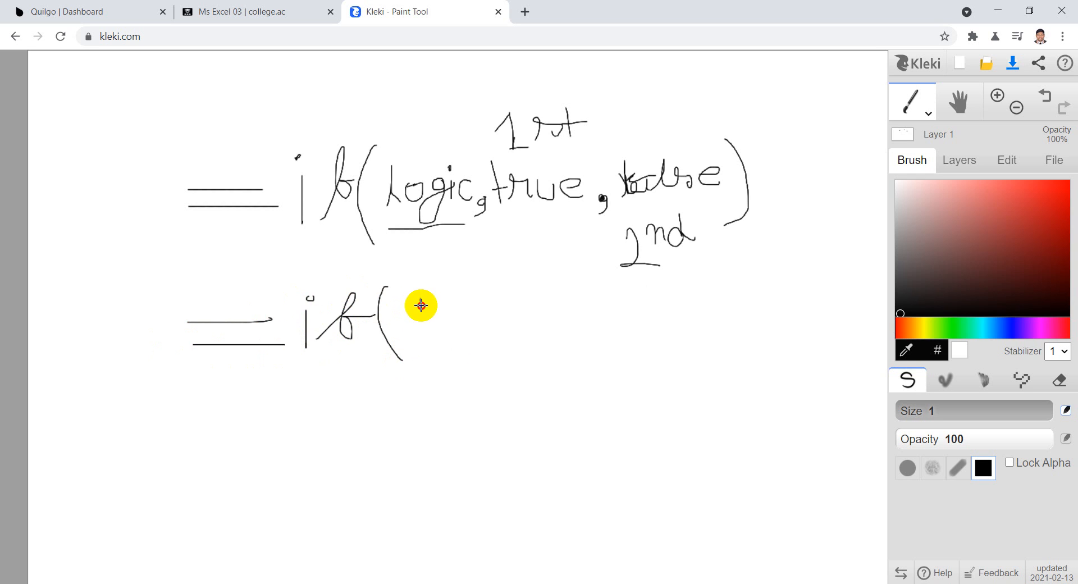
mouse_move(420, 299)
left_mouse_down()
mouse_move(425, 326)
mouse_move(409, 310)
mouse_move(438, 335)
mouse_move(452, 308)
mouse_move(537, 325)
mouse_move(551, 298)
mouse_move(563, 335)
left_mouse_up()
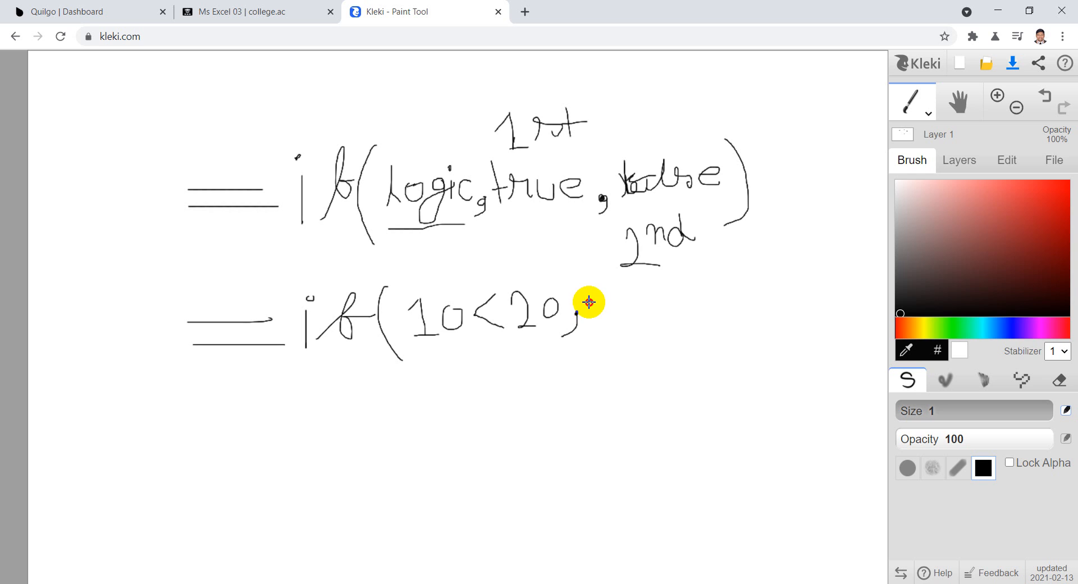
Continue the example formula after "10<20," with the quoted result "Pass", a comma and the opening of "Fail".
mouse_move(589, 289)
left_mouse_down()
mouse_move(604, 328)
mouse_move(621, 308)
mouse_move(606, 318)
mouse_move(656, 312)
mouse_move(654, 293)
mouse_move(673, 308)
mouse_move(672, 298)
left_mouse_up()
left_click_drag(676, 291, 679, 297)
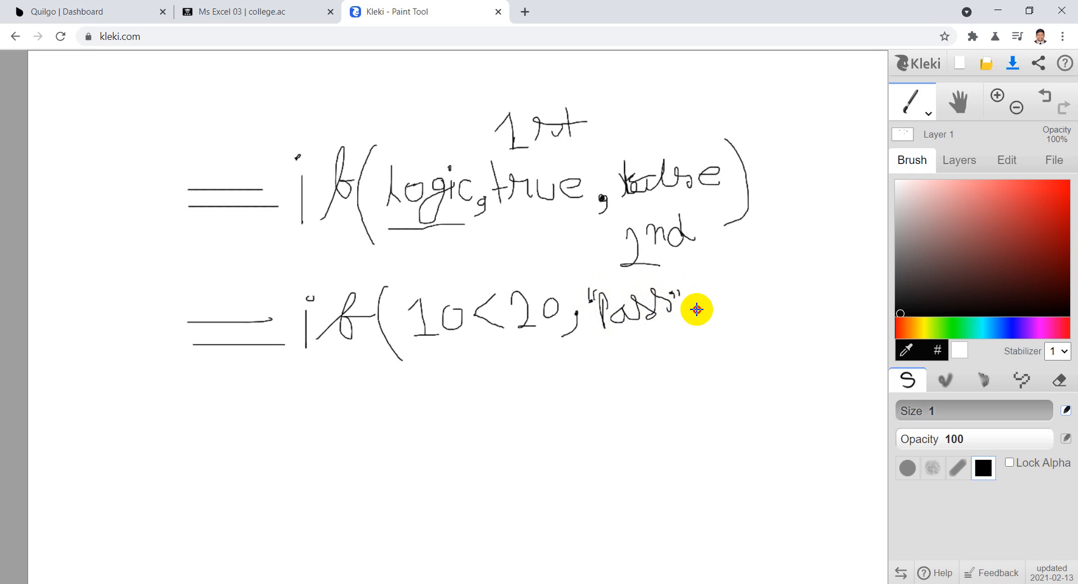
left_click_drag(692, 308, 689, 325)
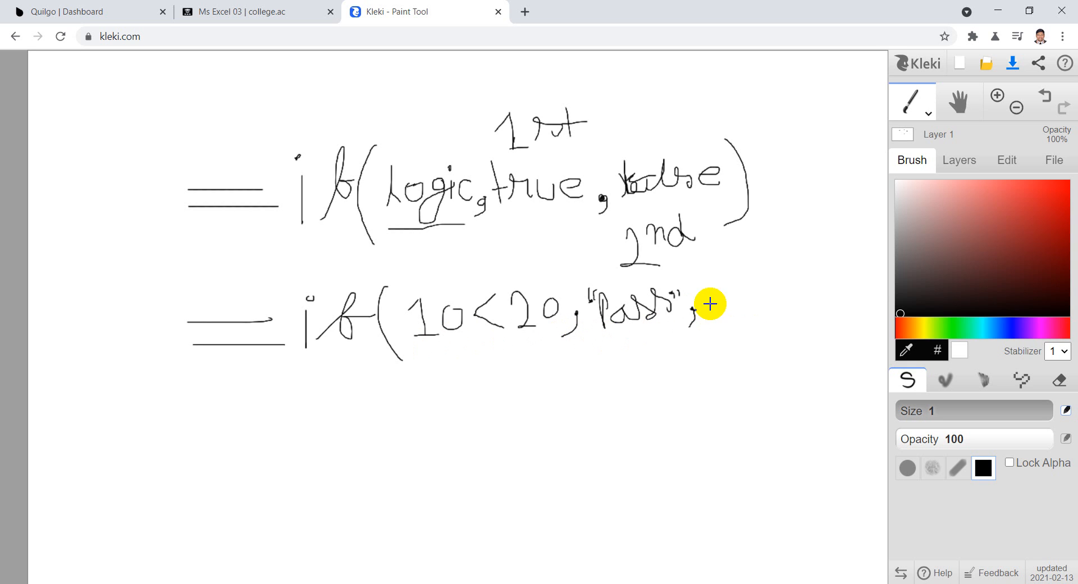
mouse_move(710, 283)
left_mouse_down()
mouse_move(709, 292)
mouse_move(738, 287)
mouse_move(753, 318)
mouse_move(785, 293)
mouse_move(791, 304)
left_mouse_up()
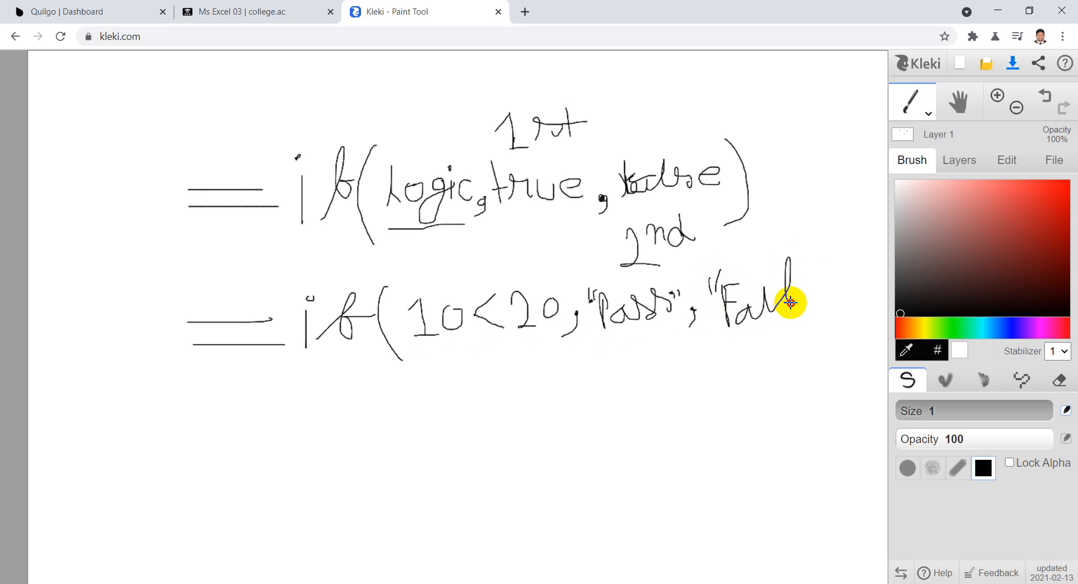
left_click(760, 275)
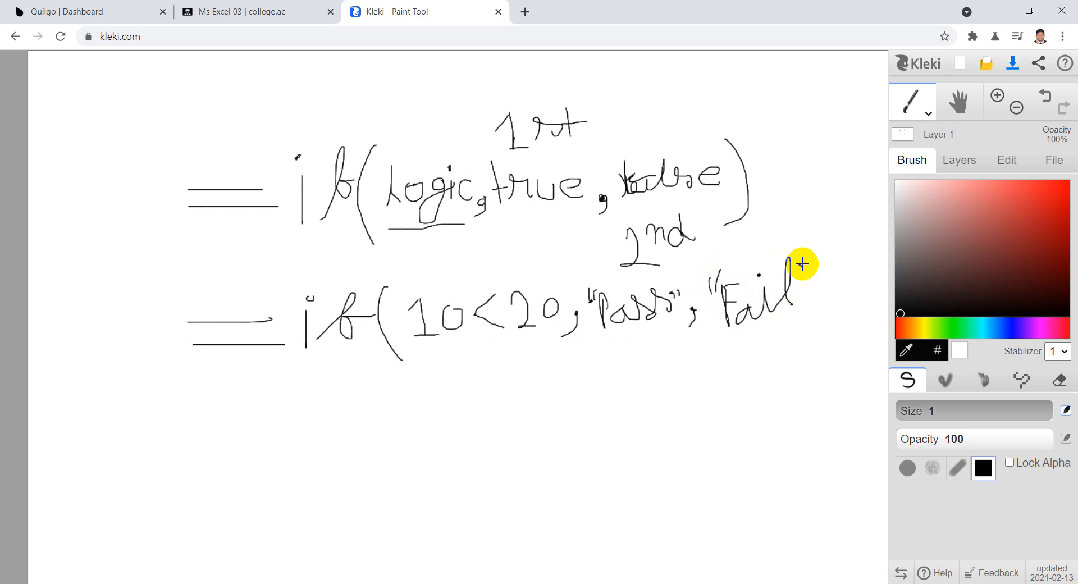
Finish the example formula after "Fail" with a closing quotation mark and bracket, undoing the badly drawn strokes.
mouse_move(802, 265)
left_mouse_down()
mouse_move(800, 275)
mouse_move(807, 261)
mouse_move(836, 285)
mouse_move(830, 328)
left_mouse_up()
left_click_drag(820, 246, 818, 344)
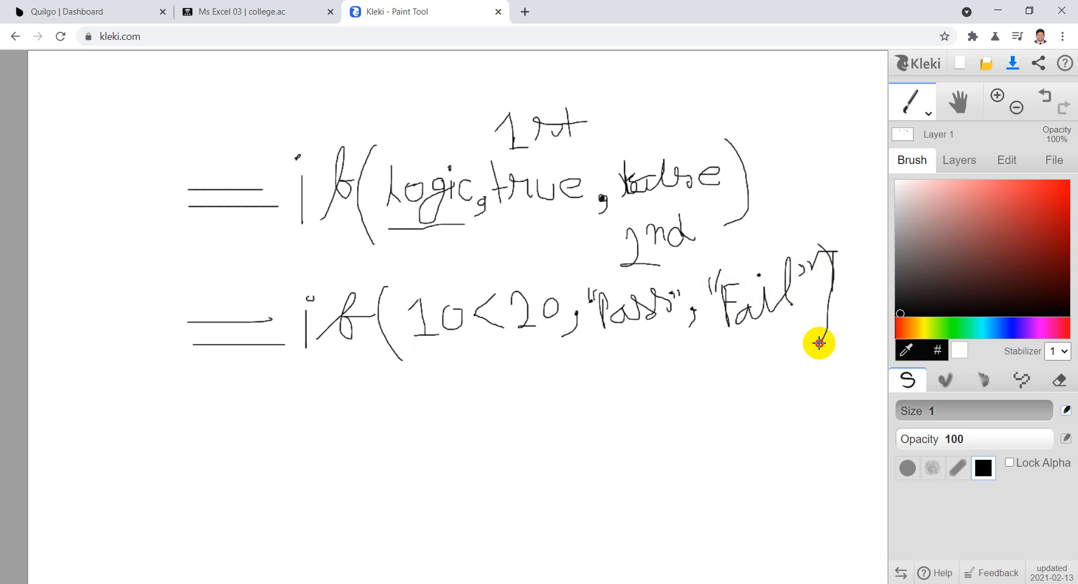
key("ctrl+z")
key("ctrl+z")
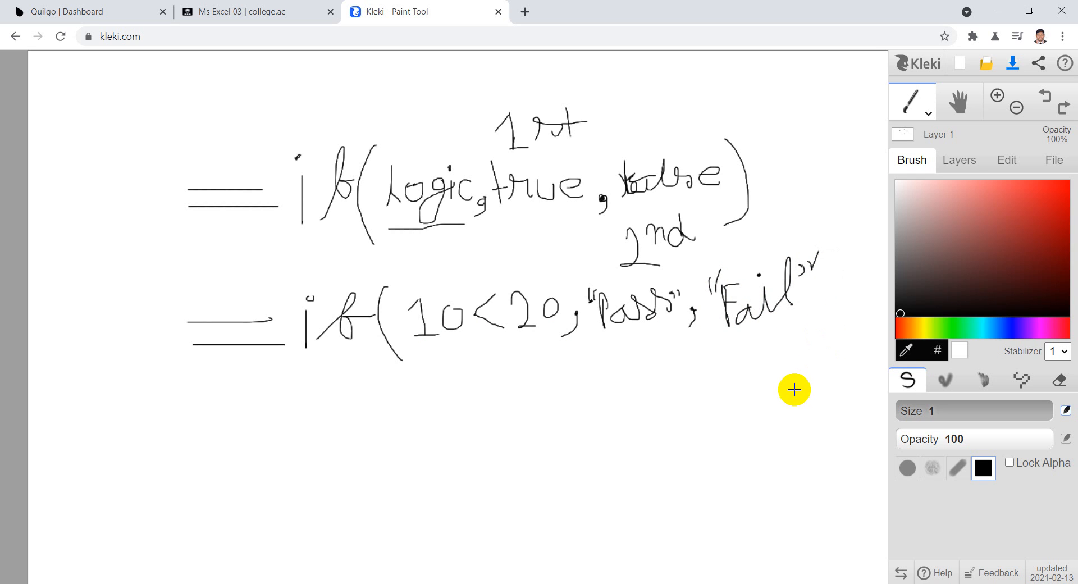
key("ctrl+z")
left_click_drag(816, 252, 813, 335)
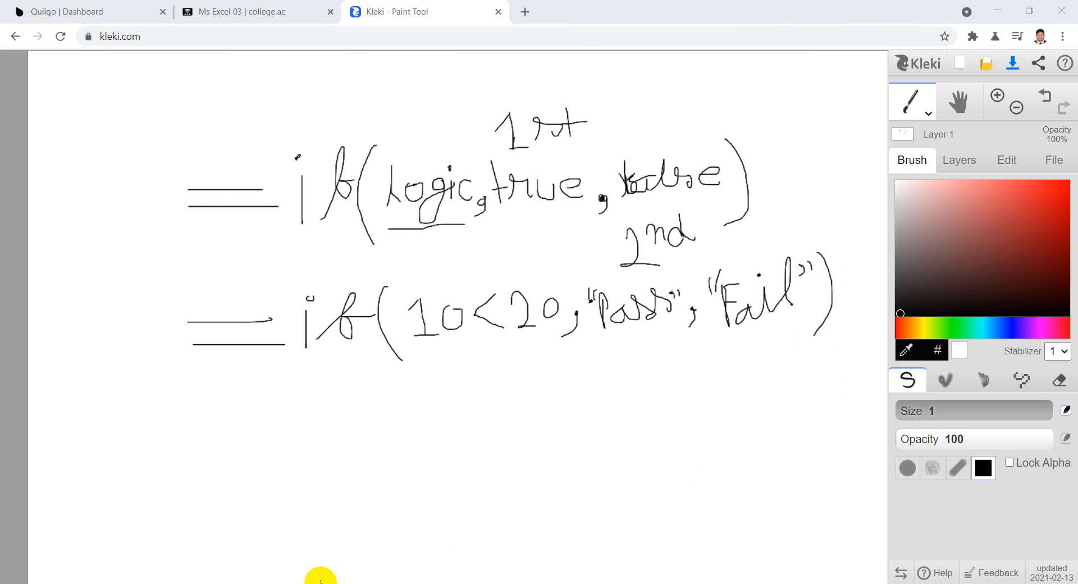
Switch to the Test workbook in Excel and enter the headers "Name" in A1 and "Marks" in B1.
left_click(319, 583)
scroll(452, 464, "up", 7)
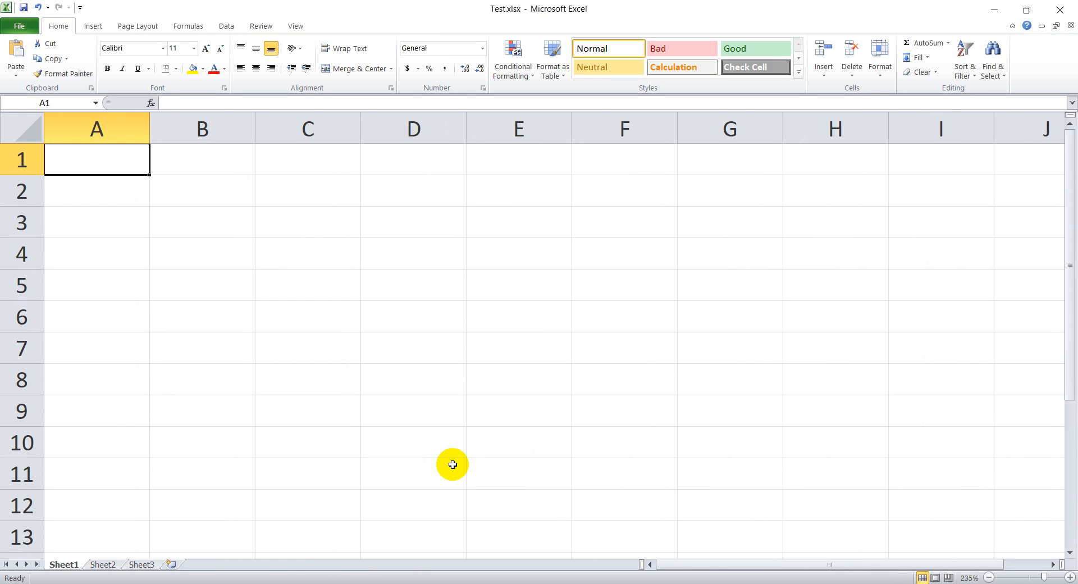
double_click(133, 158)
type("Name")
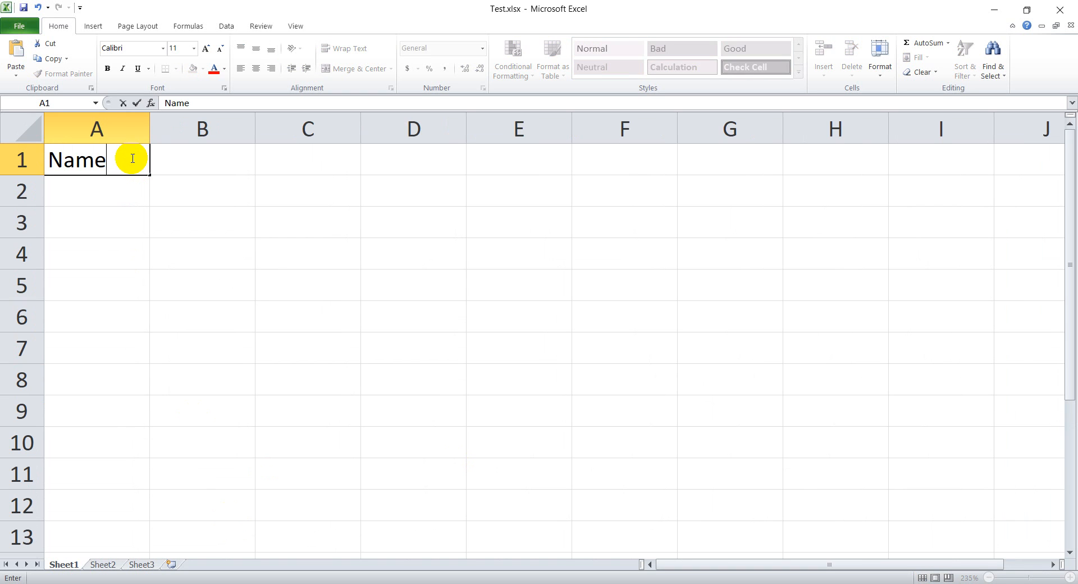
key("Tab")
type("Marks")
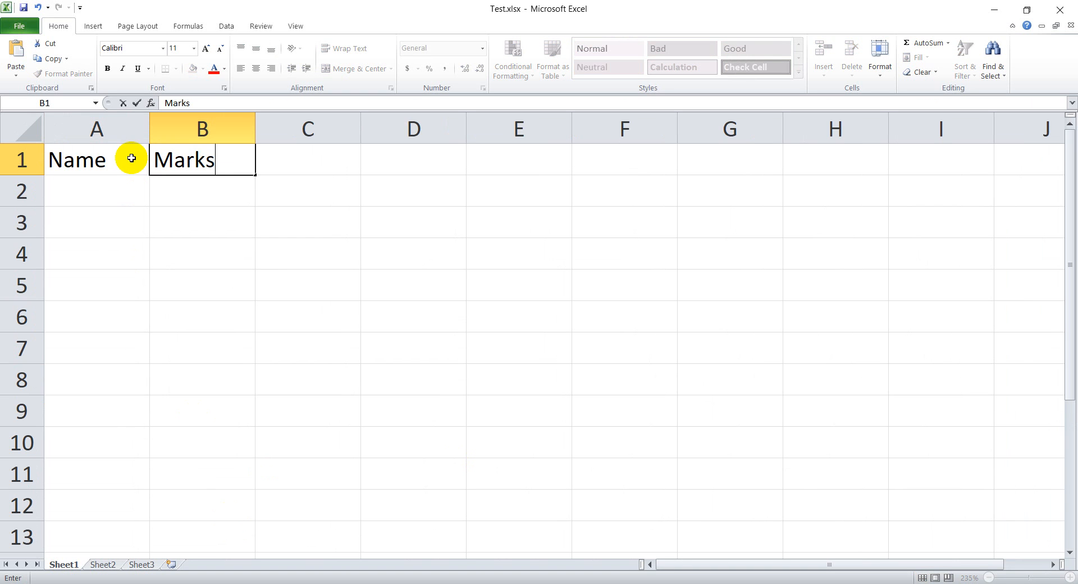
key("Return")
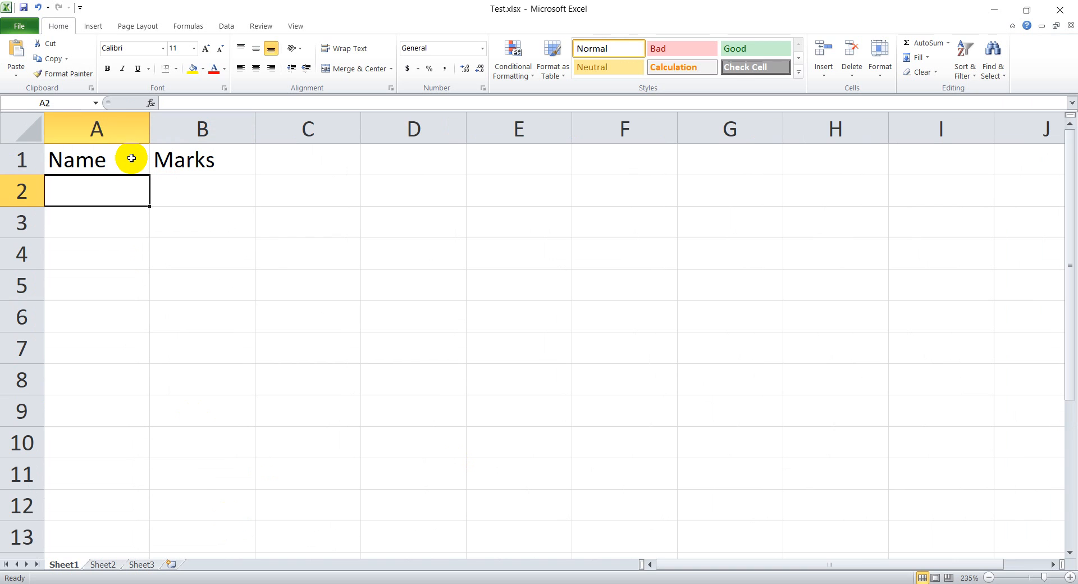
Fill cells A2 to A6 under the Name header with five students' first names.
type("Rana")
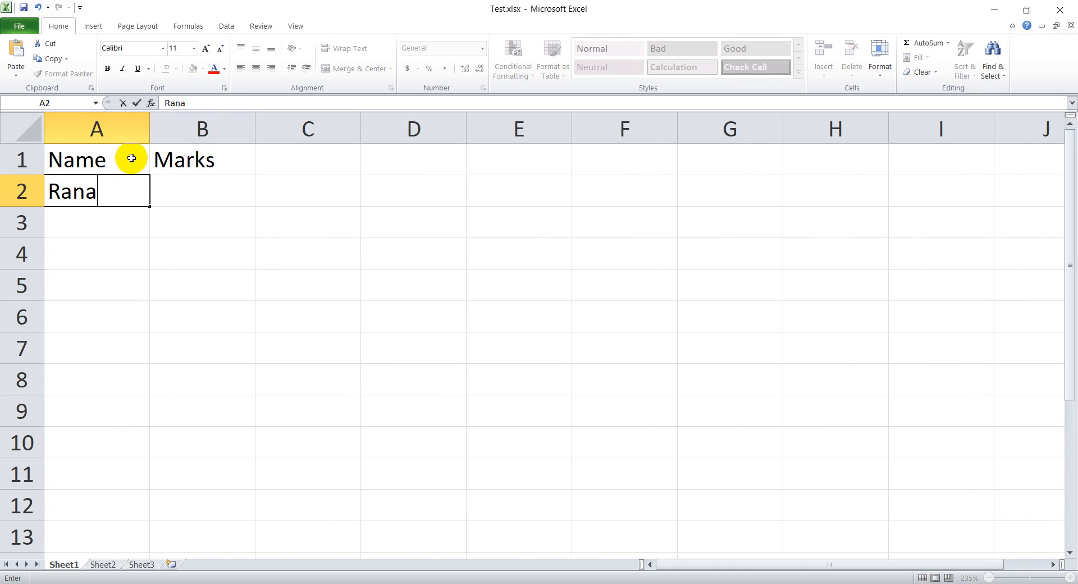
key("Return")
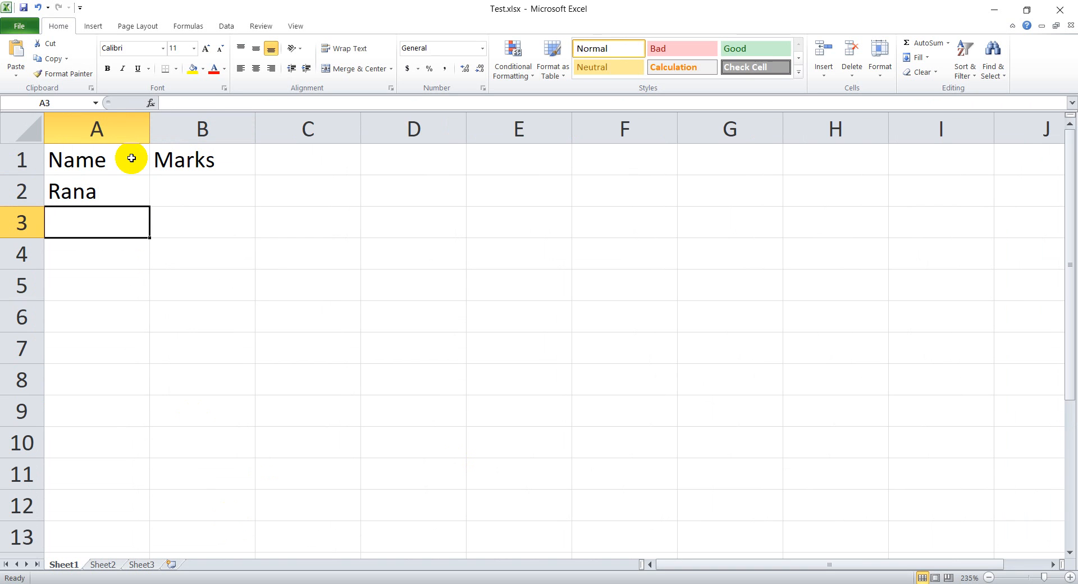
type("Hridoy")
key("Return")
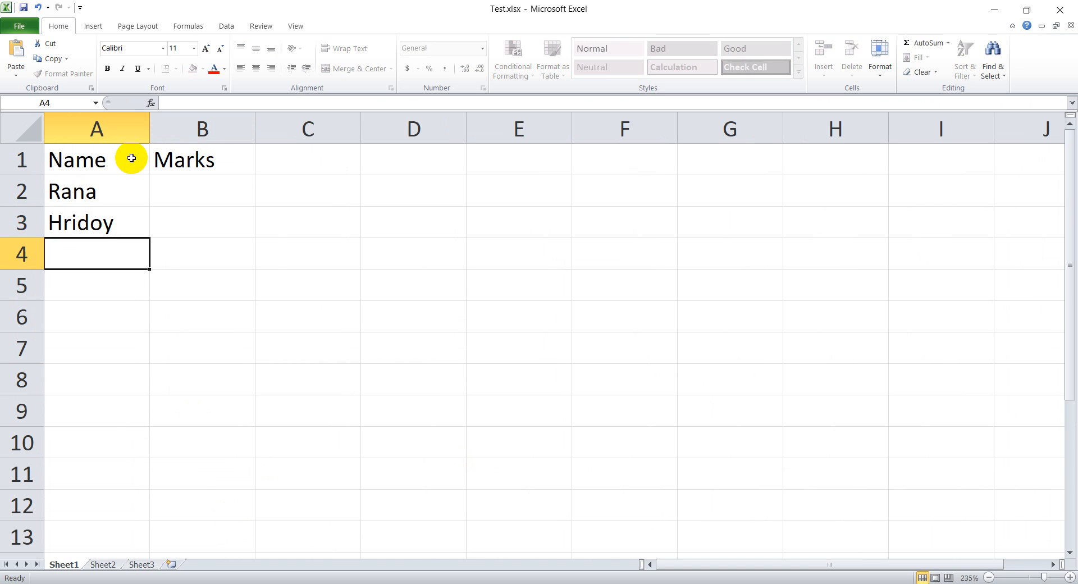
type("Azz")
key("BackSpace")
type("a")
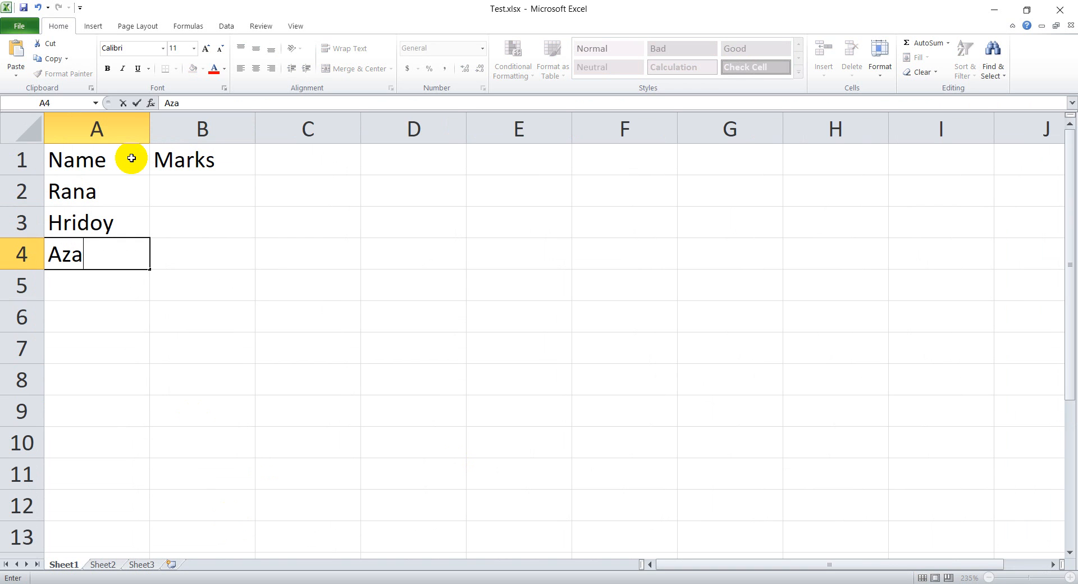
type("n")
key("Return")
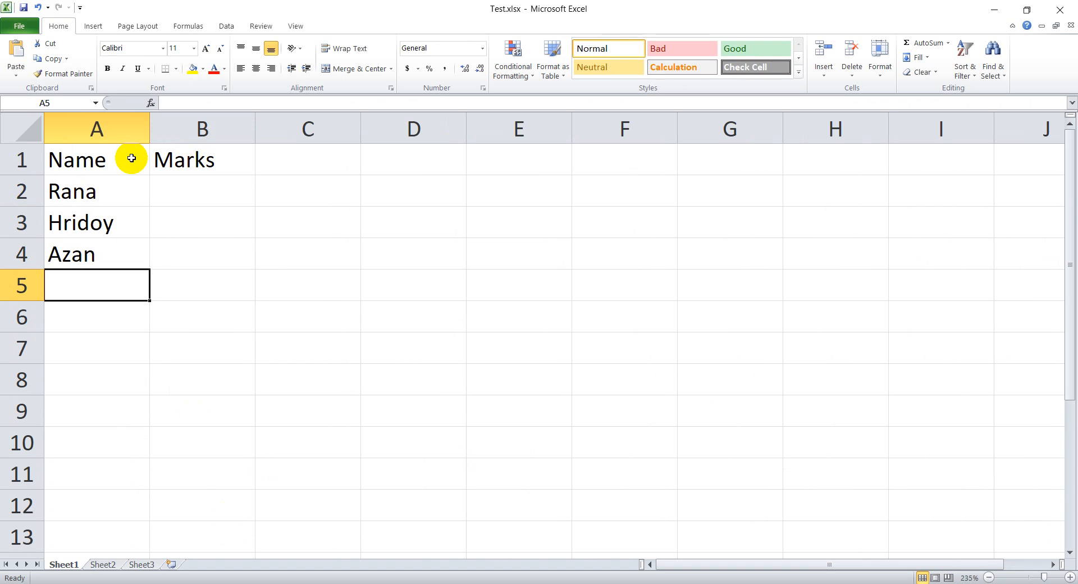
type("Joy")
key("Return")
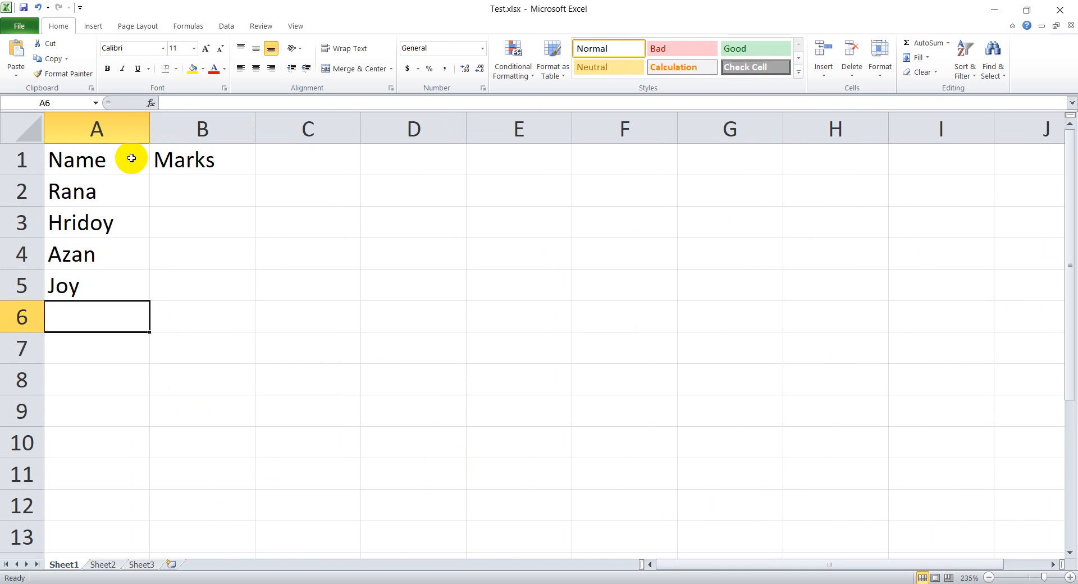
type("Afsar")
key("Tab")
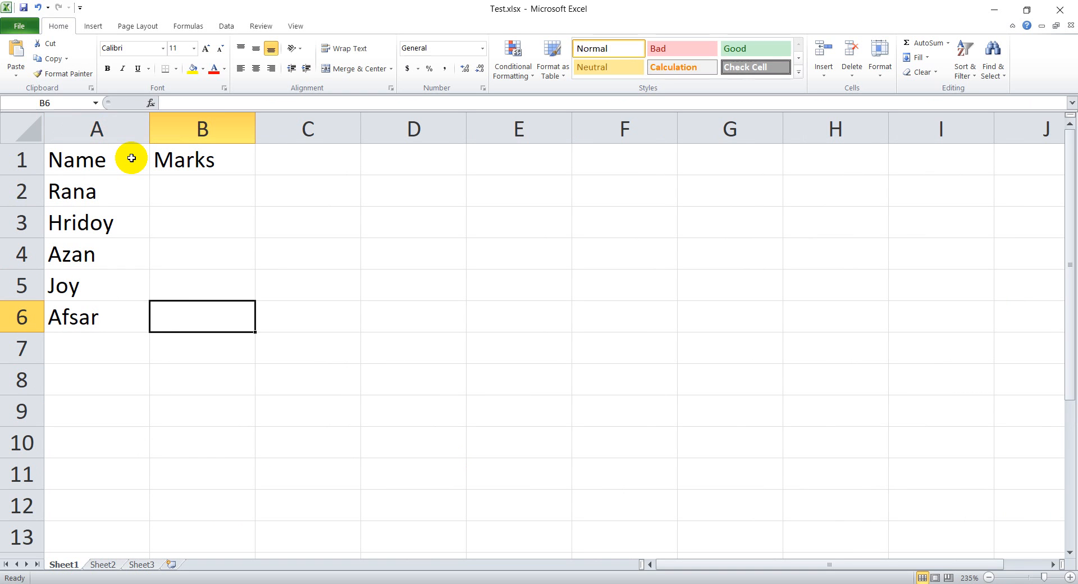
Enter the marks 30 in B2 and 40 in B3.
key("Up")
key("Up")
key("Up")
key("Up")
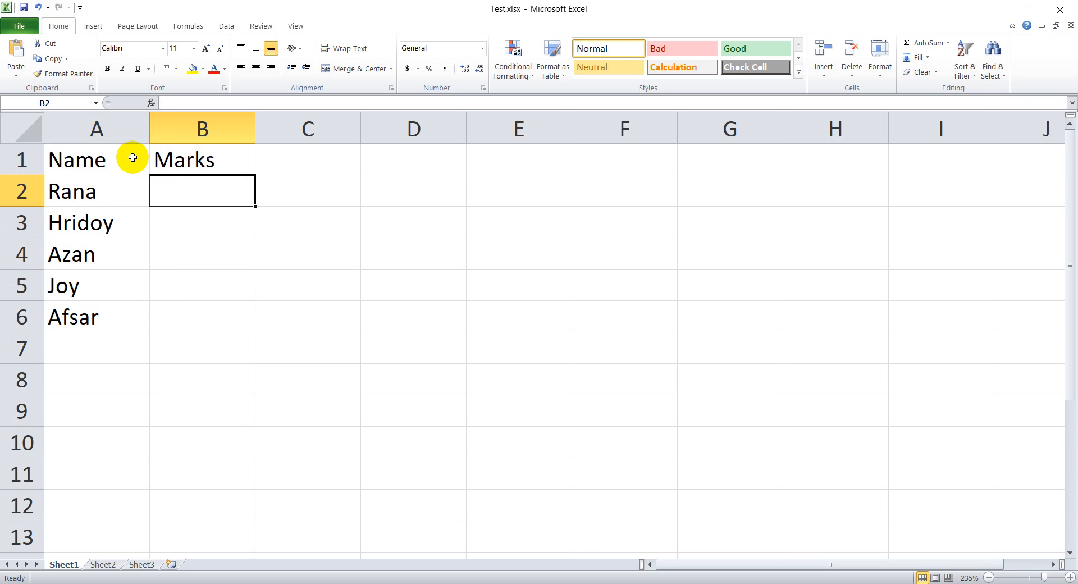
type("30")
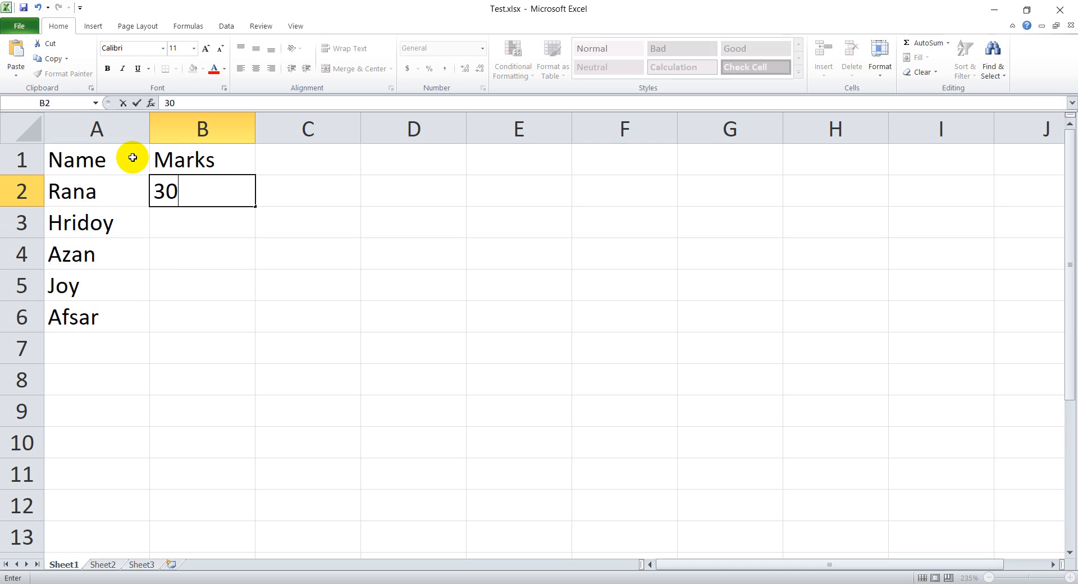
key("Return")
type("40")
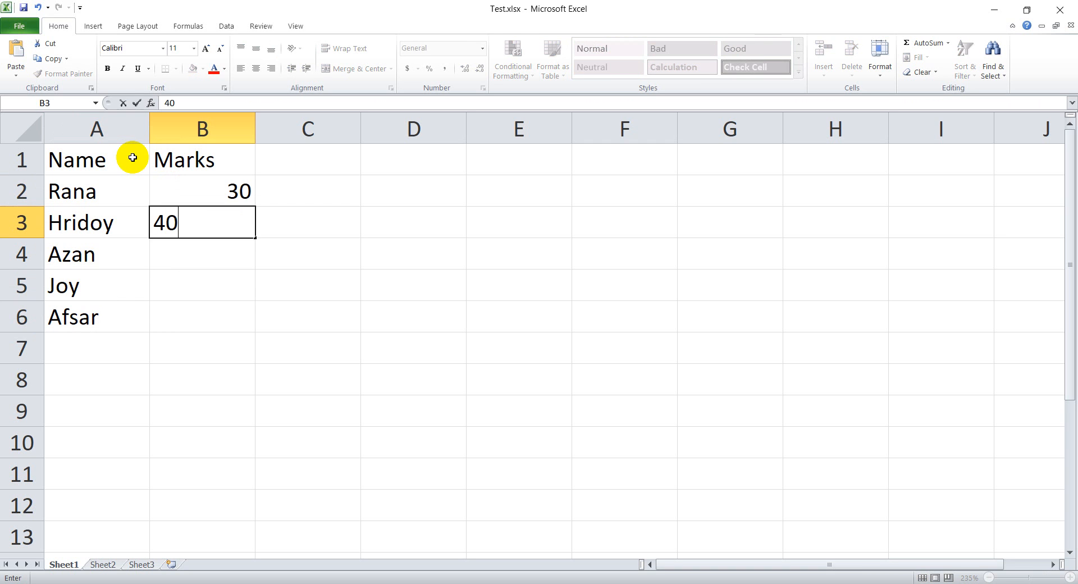
left_click(328, 297)
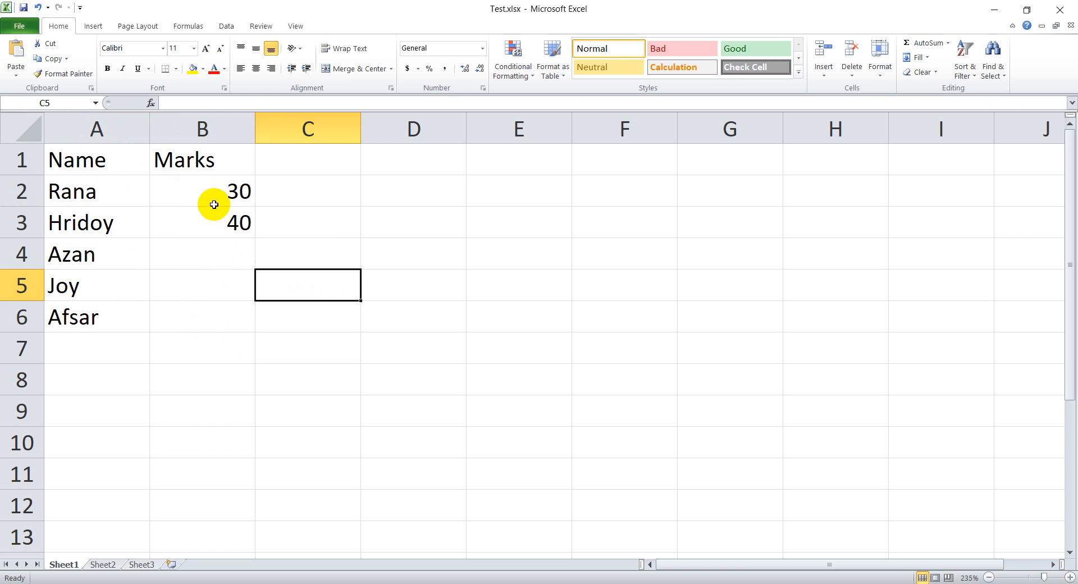
Extend the marks series from B2:B3 down to B6 with AutoFill, continuing in increments of 10.
left_click_drag(202, 190, 207, 219)
left_click(320, 221)
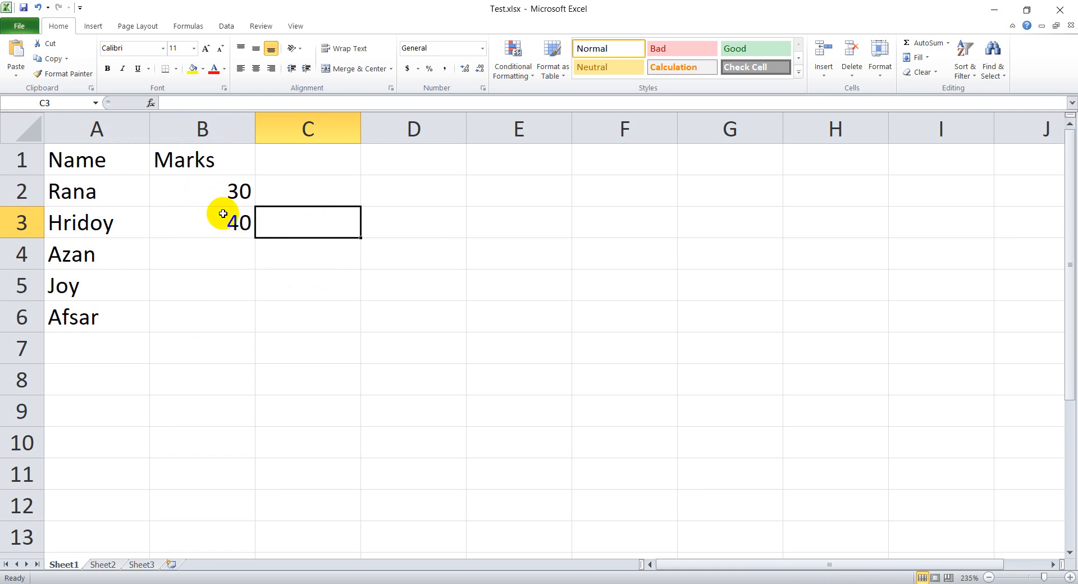
left_click(192, 196)
left_click_drag(192, 197, 190, 221)
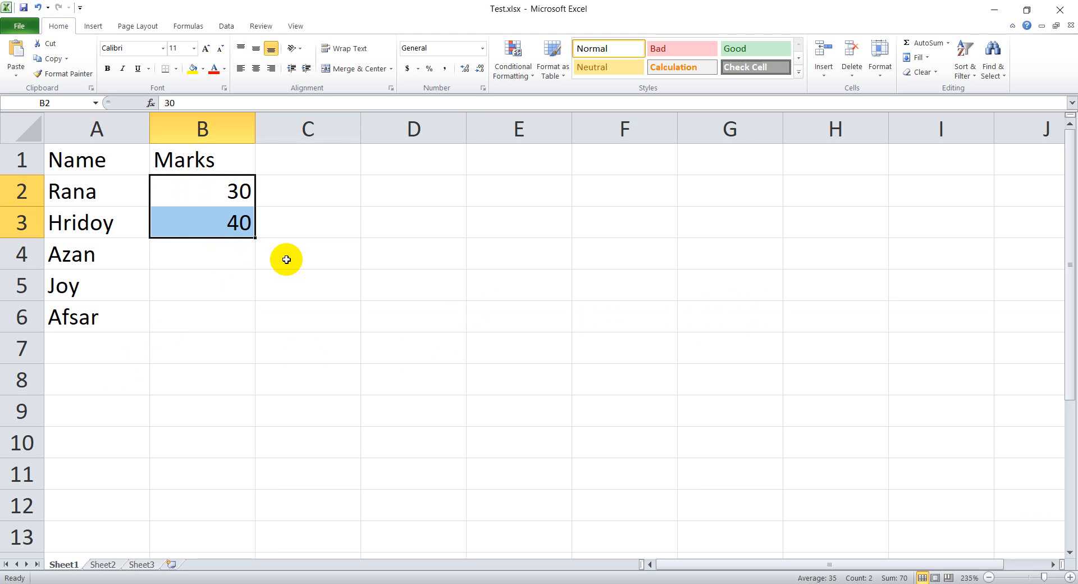
double_click(254, 238)
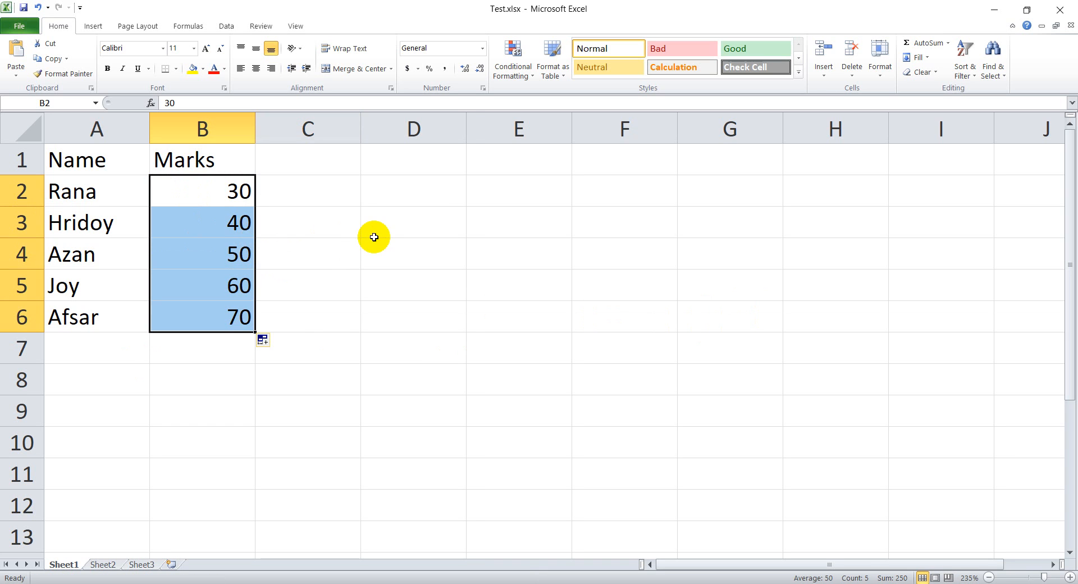
key("ctrl+z")
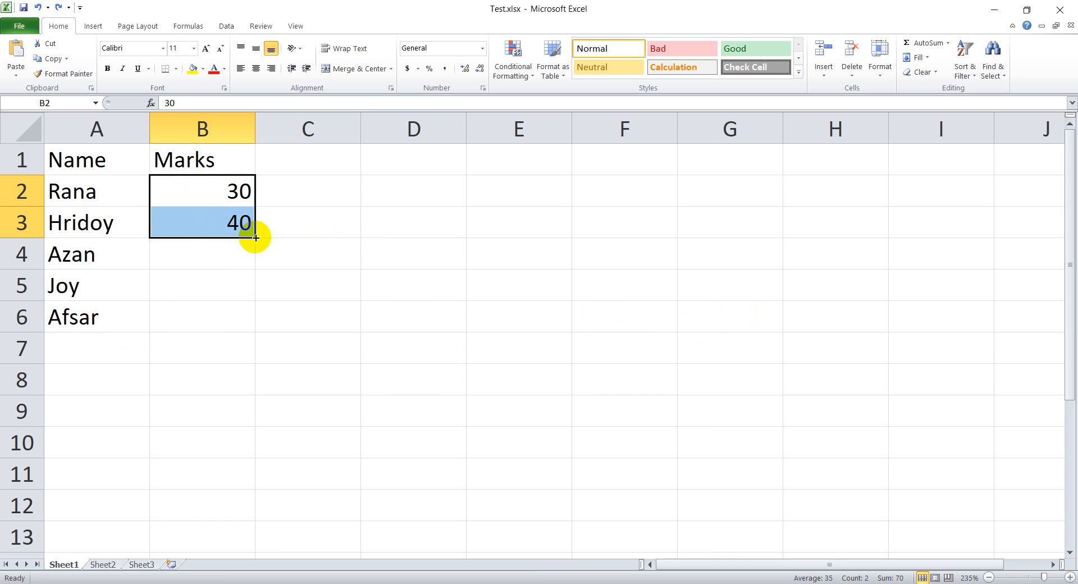
double_click(255, 237)
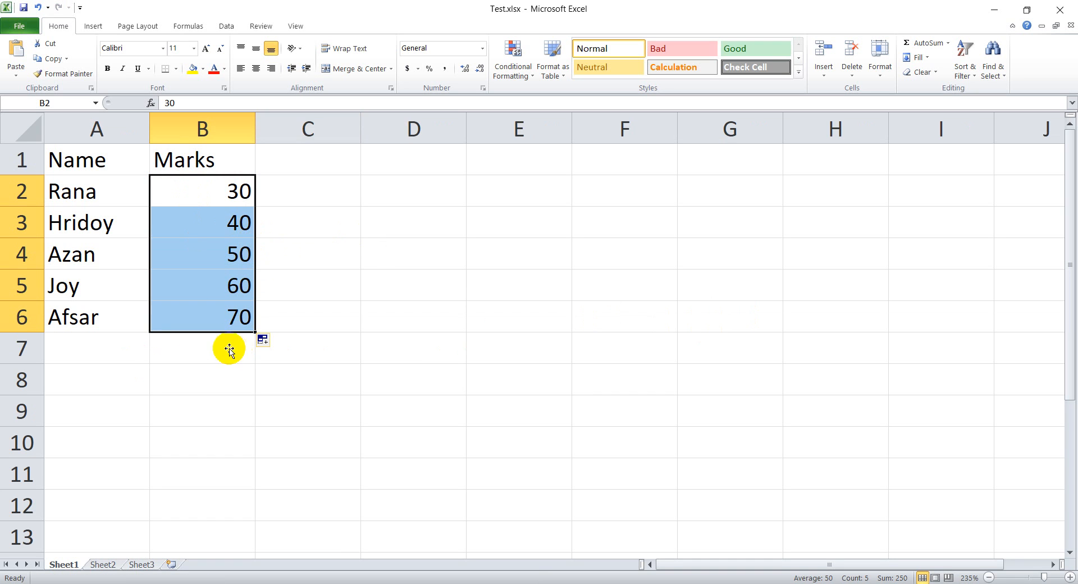
left_click(428, 326)
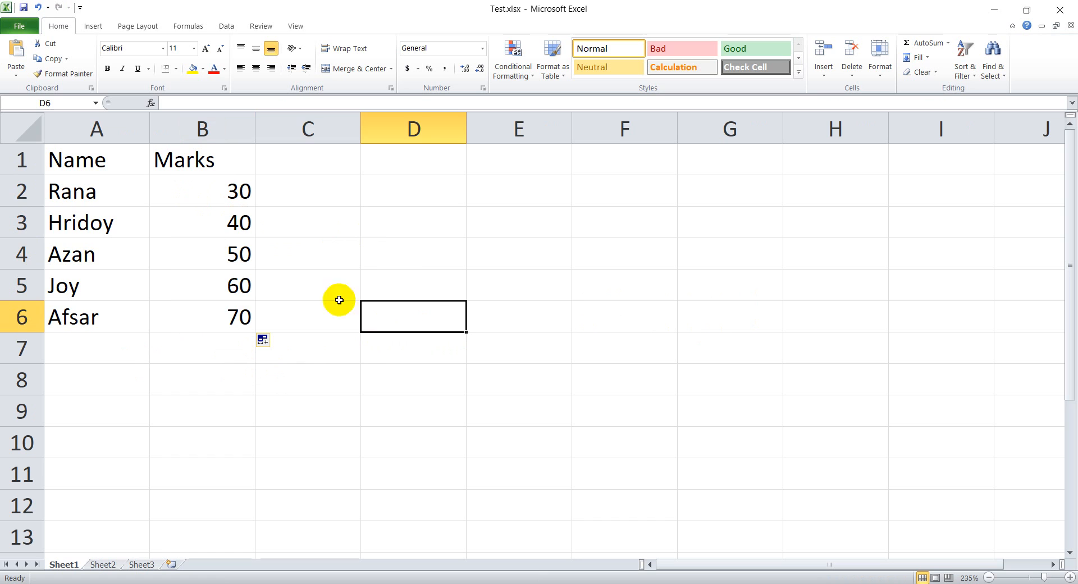
Add the column header "Result" in cell C1.
left_click(289, 191)
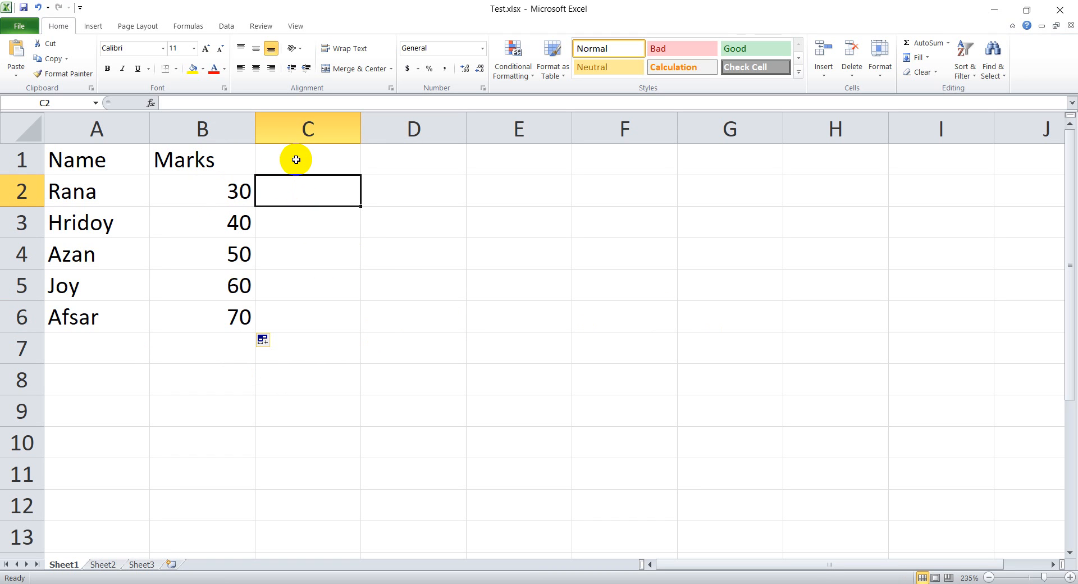
double_click(295, 159)
type("Result")
key("Return")
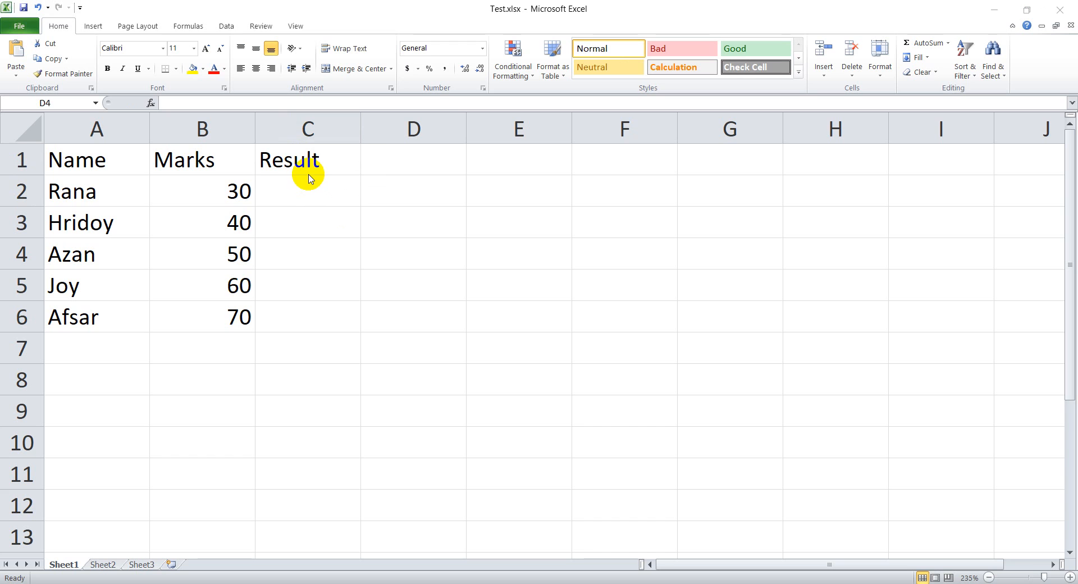
left_click(294, 161)
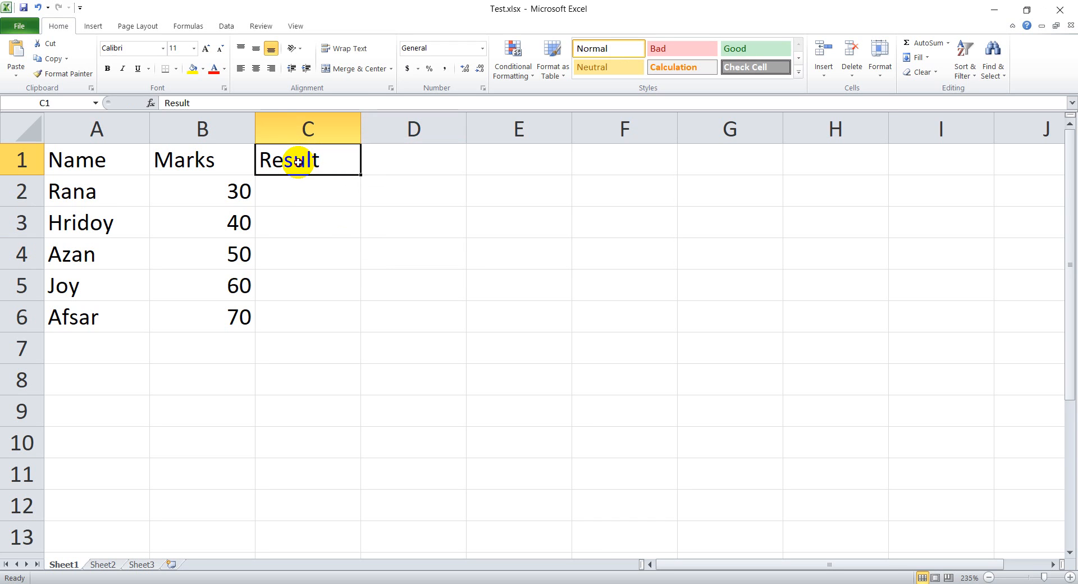
Begin an IF formula in C2 with the logical test B2<33, followed by a comma.
left_click(297, 195)
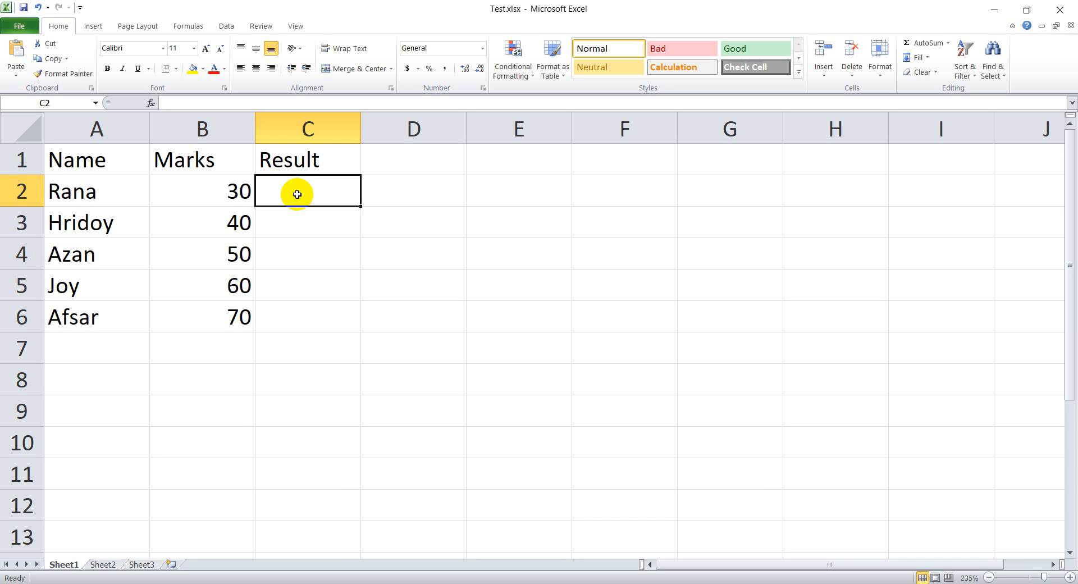
type("=")
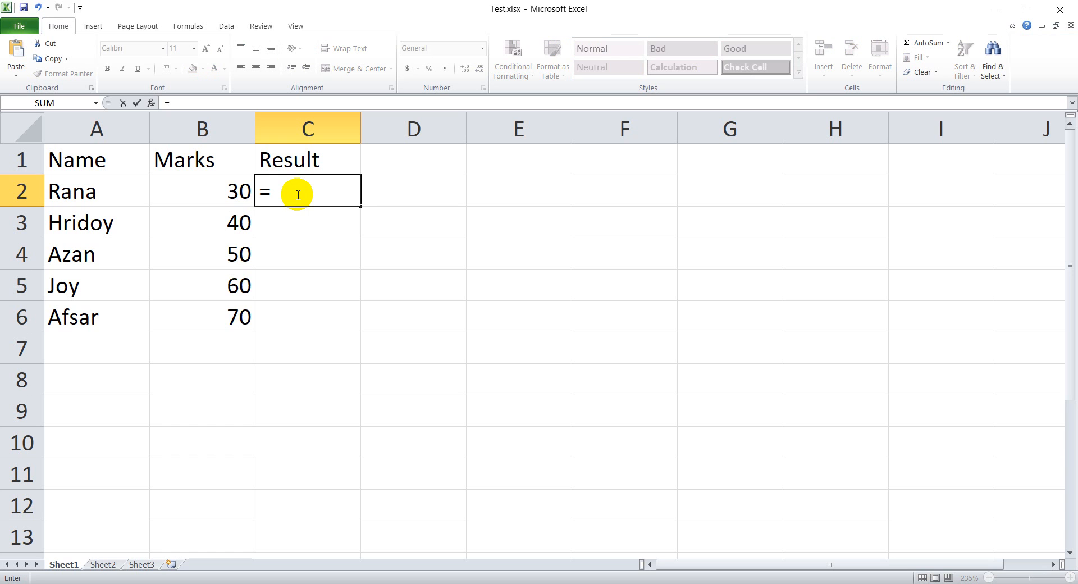
type("if")
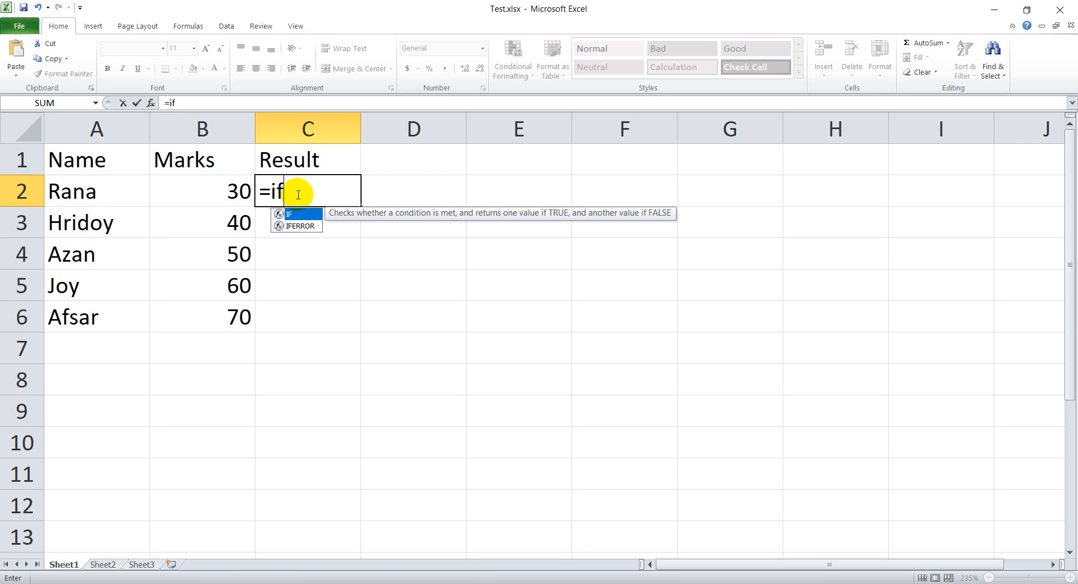
key("Tab")
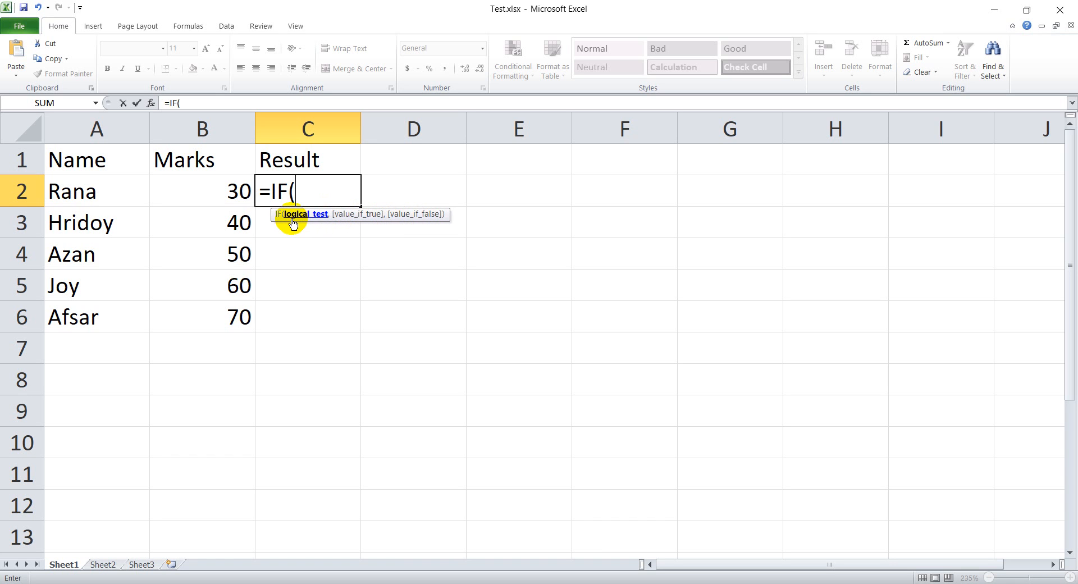
left_click(200, 194)
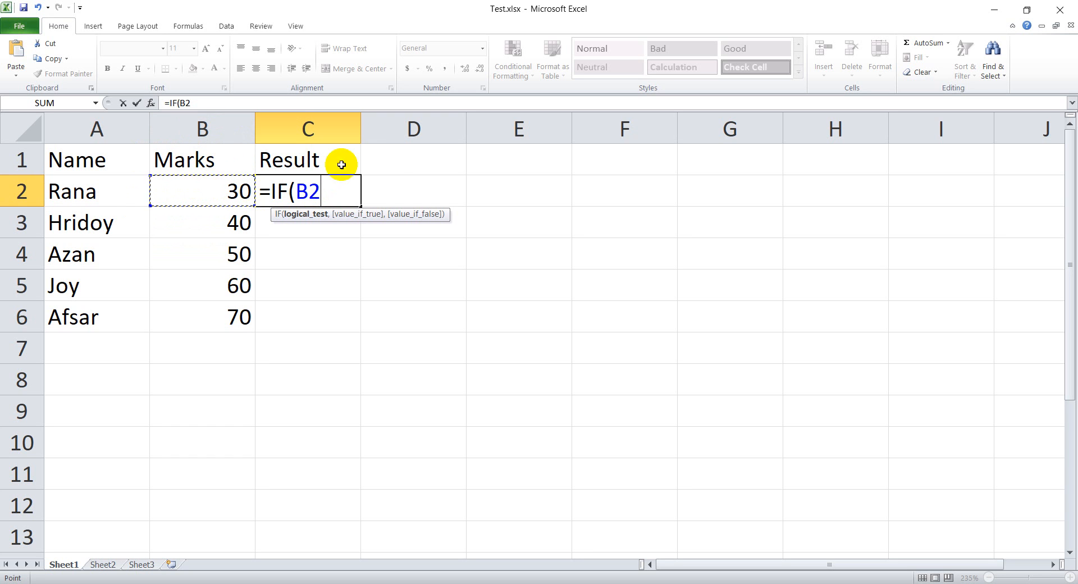
type("<")
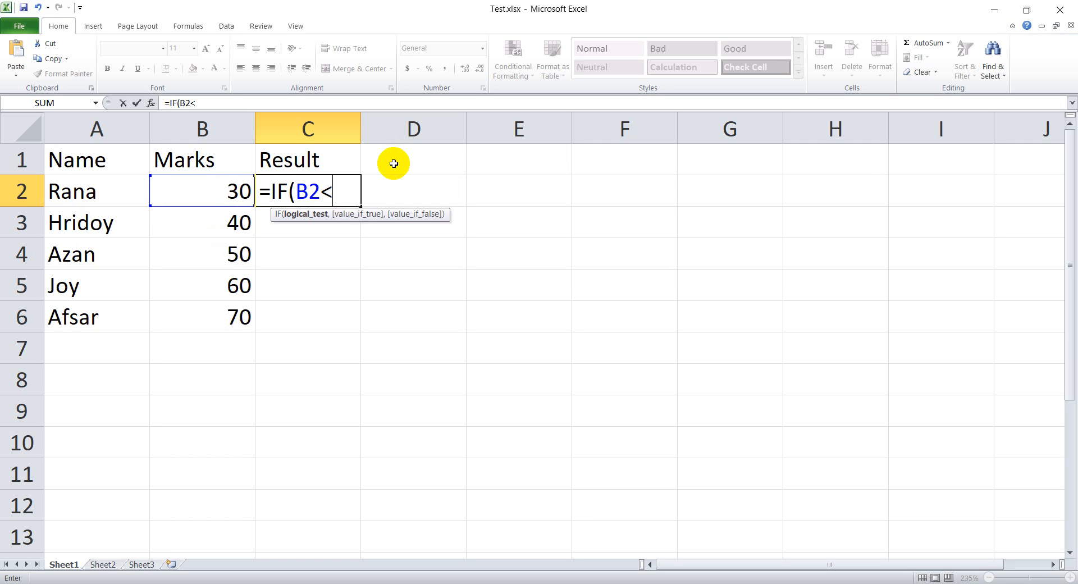
type("33")
type(",")
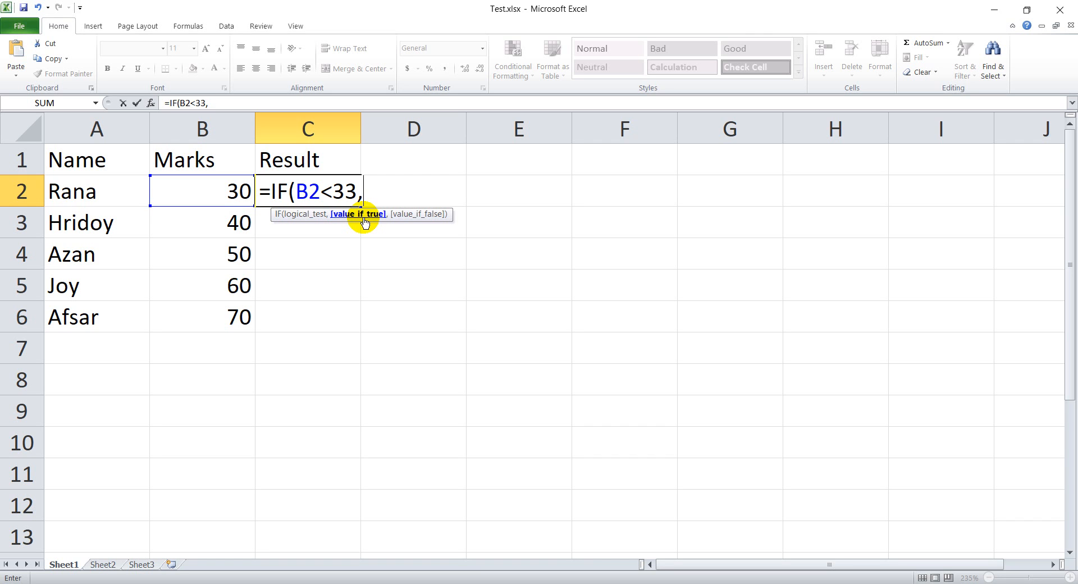
Complete the C2 formula with "Fail" as the value if true and "Pass" as the value if false.
type("\"")
key("BackSpace")
type("\"Fail\",")
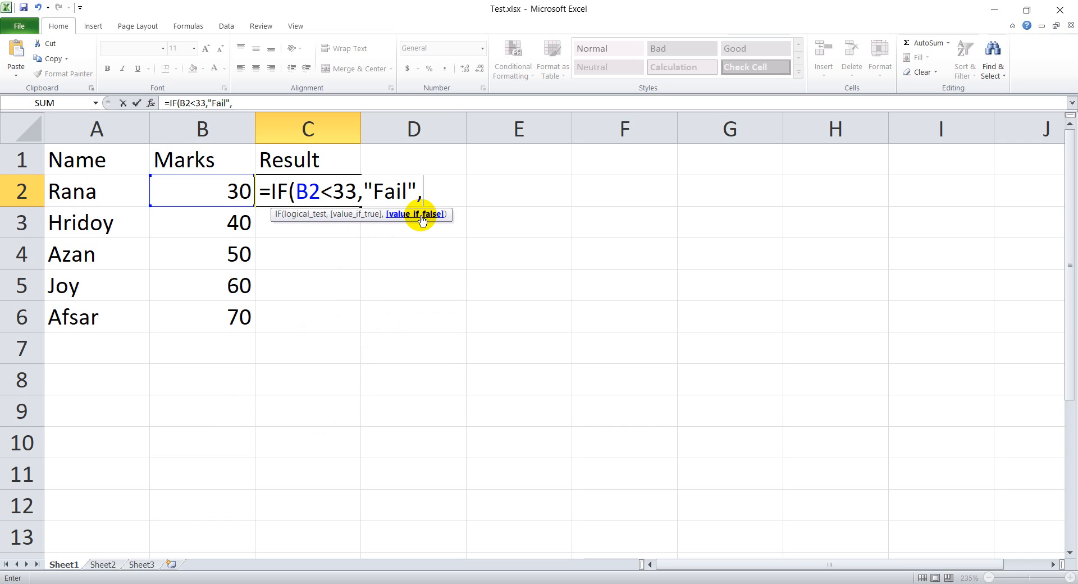
type("\"Pass")
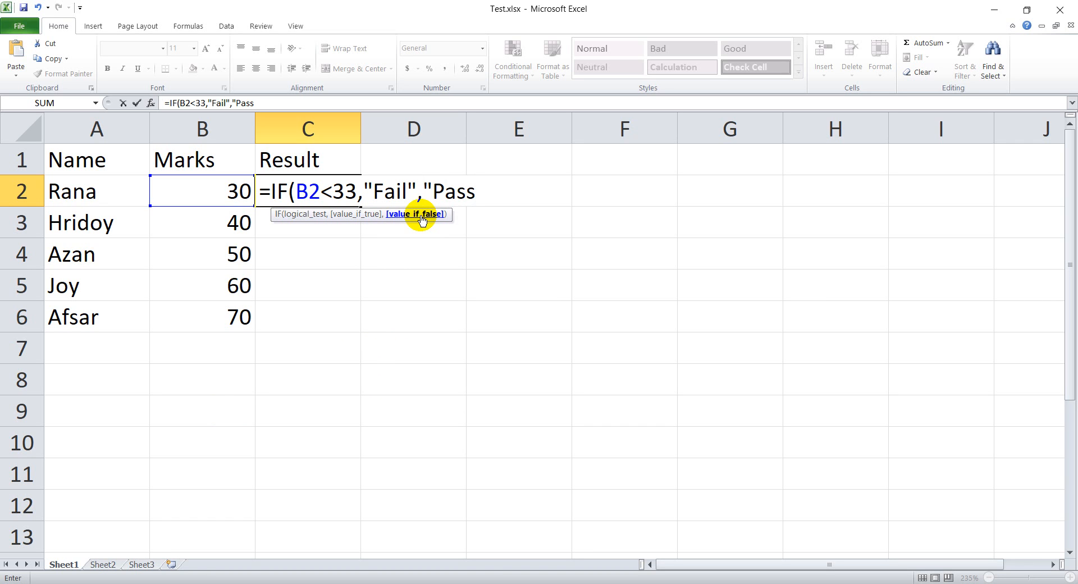
type("\"")
type(")")
key("Return")
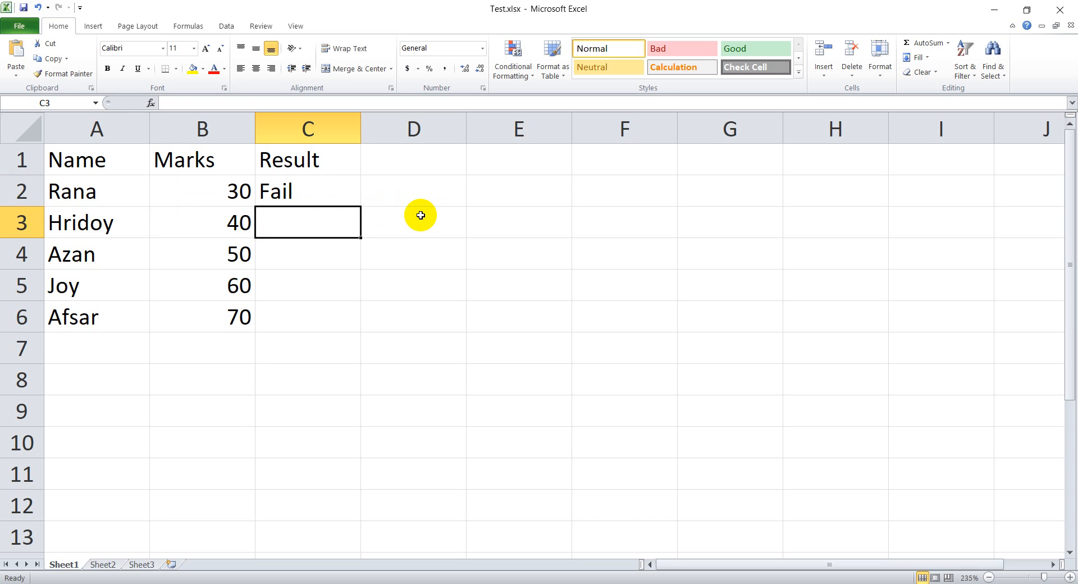
left_click(287, 188)
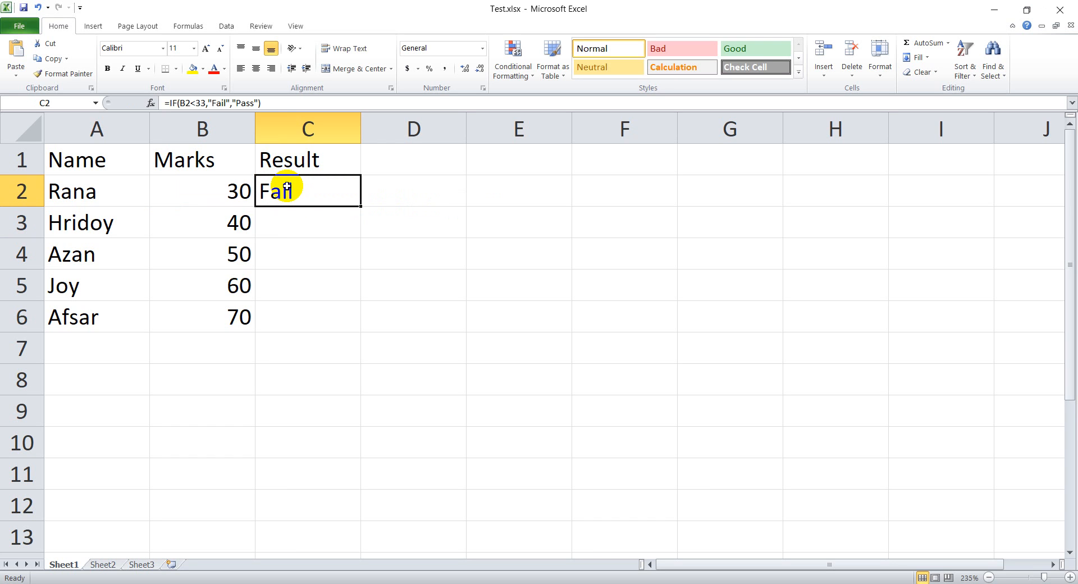
Copy the IF formula in C2 down the Result column through C6.
left_click(233, 193)
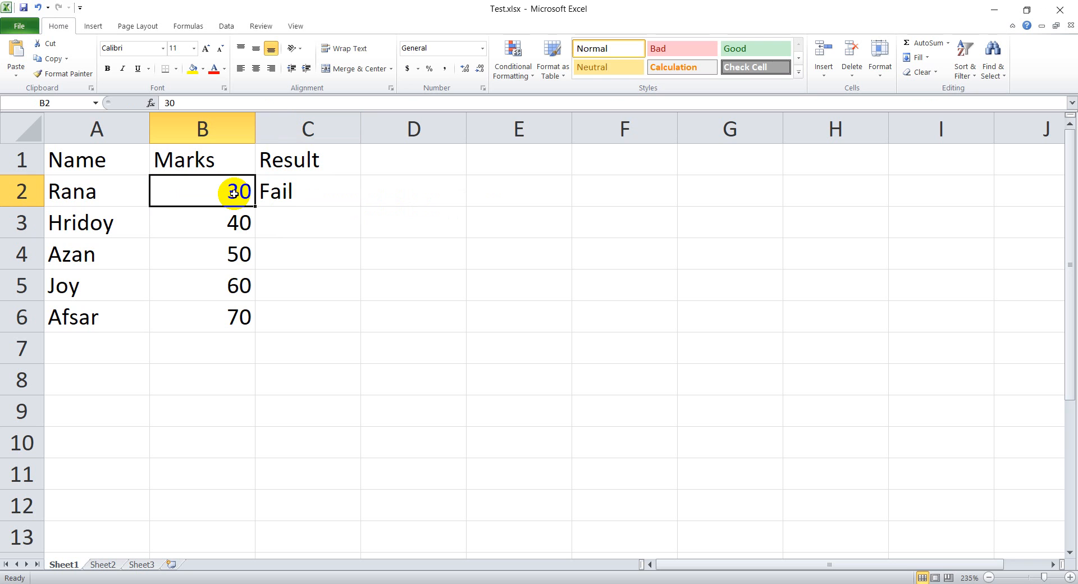
left_click(275, 191)
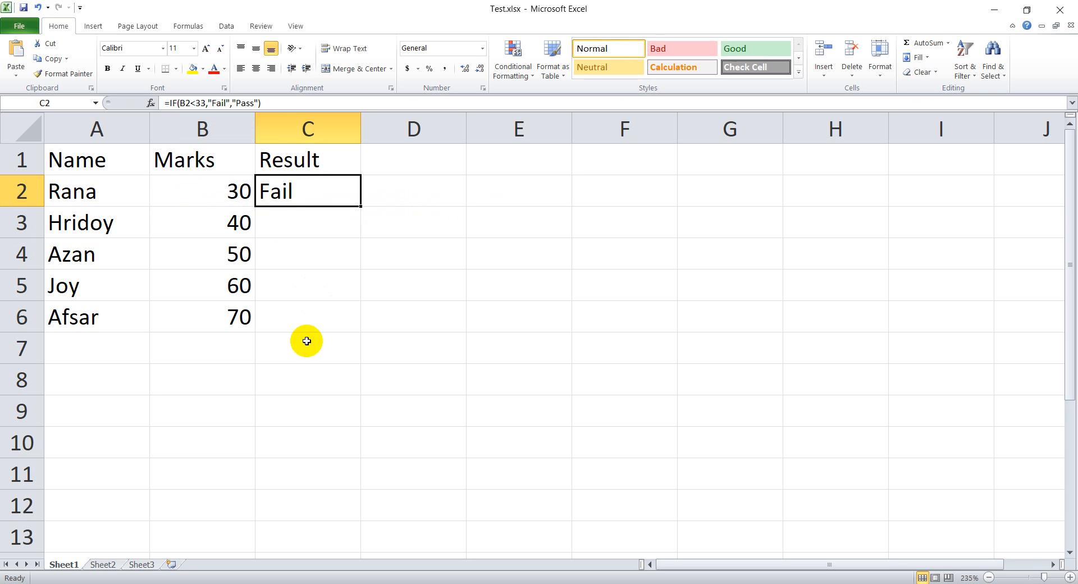
left_click(325, 231)
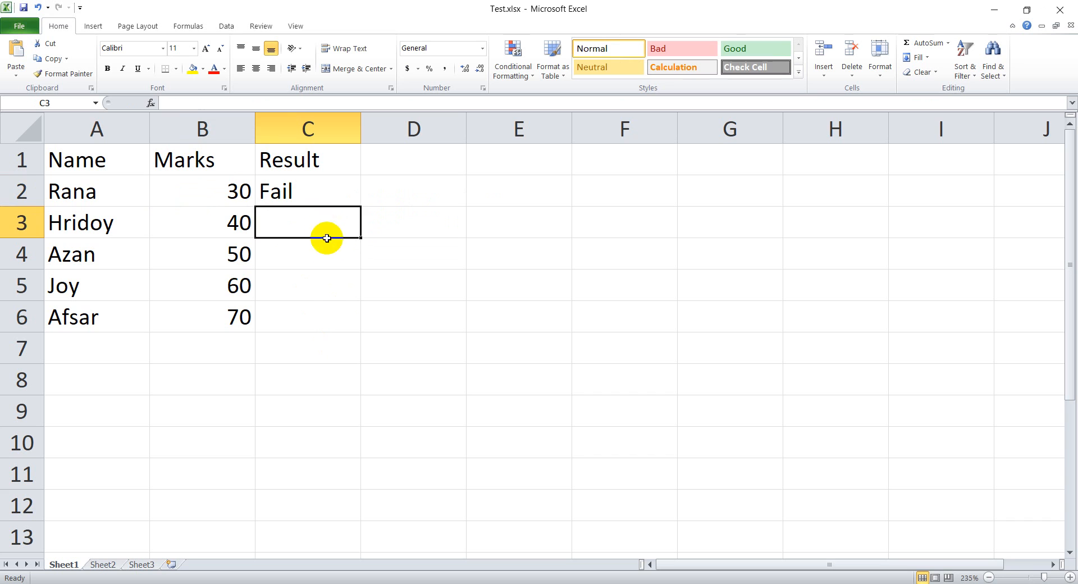
left_click(323, 190)
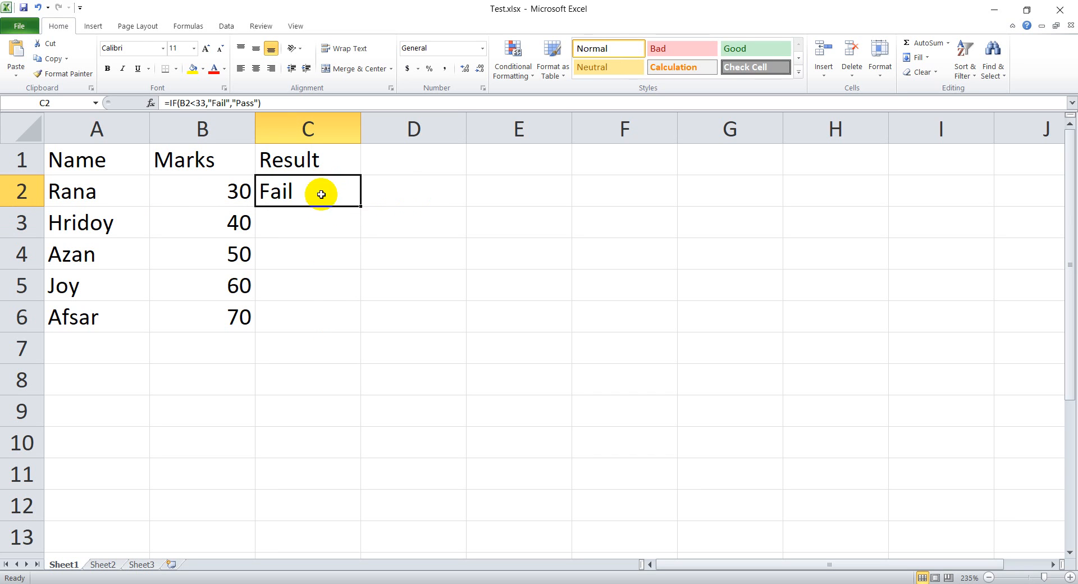
double_click(359, 205)
left_click(423, 303)
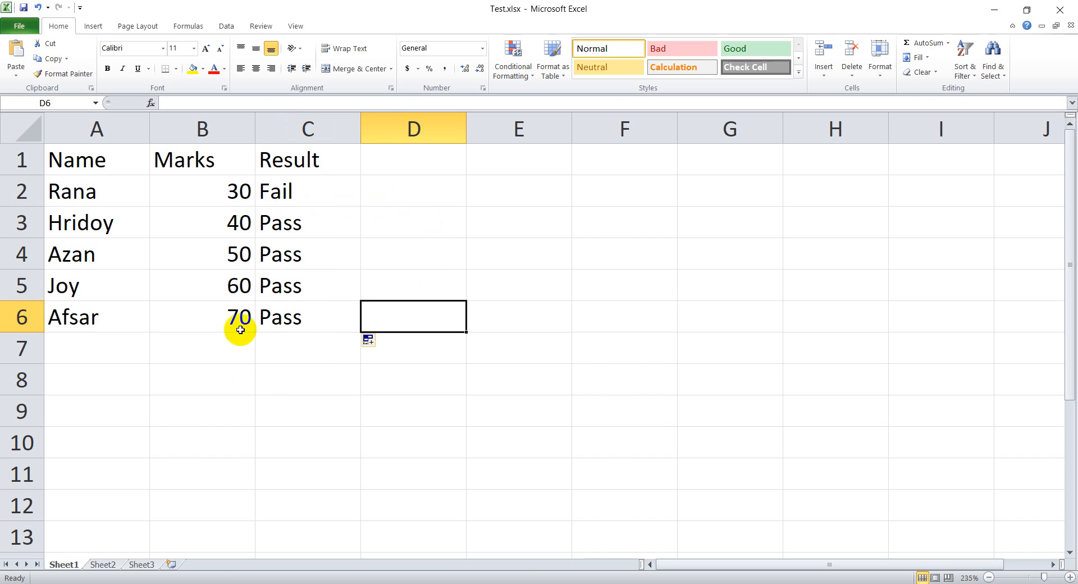
Set the marks in B5 to 25 to test the Result formula.
double_click(226, 286)
left_click_drag(224, 287, 258, 287)
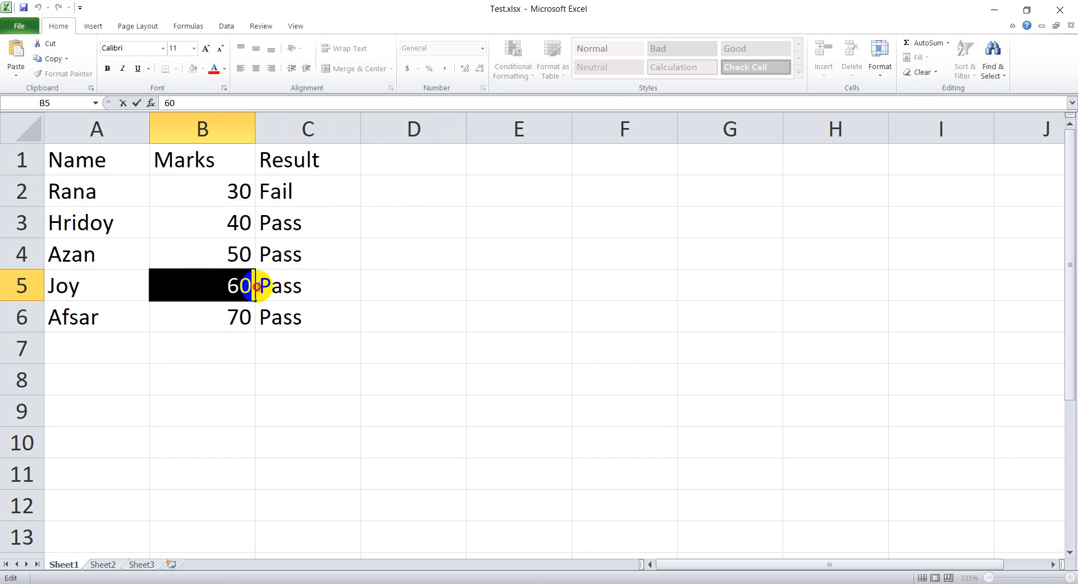
type("25")
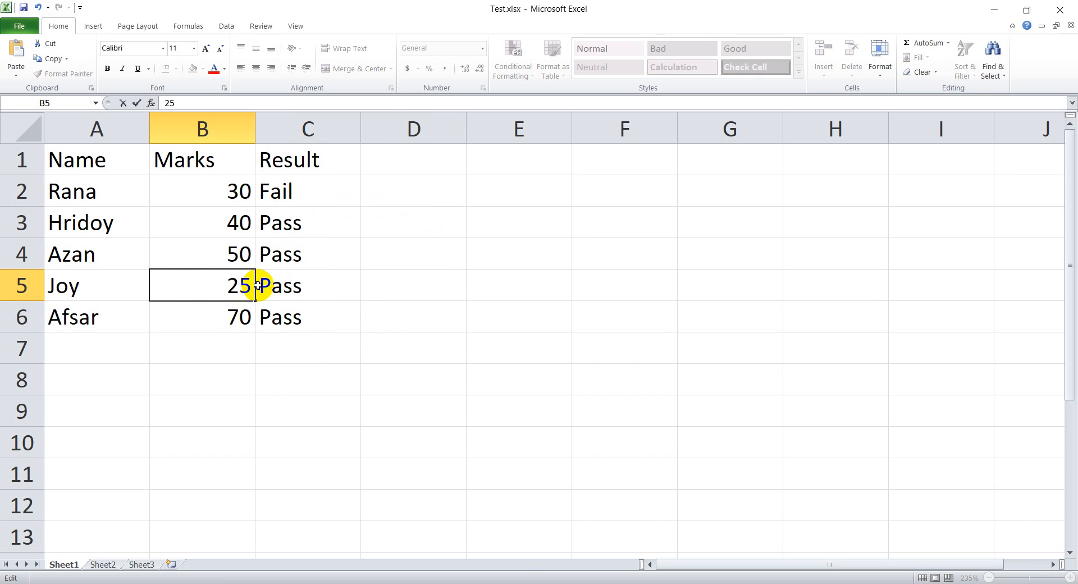
key("Return")
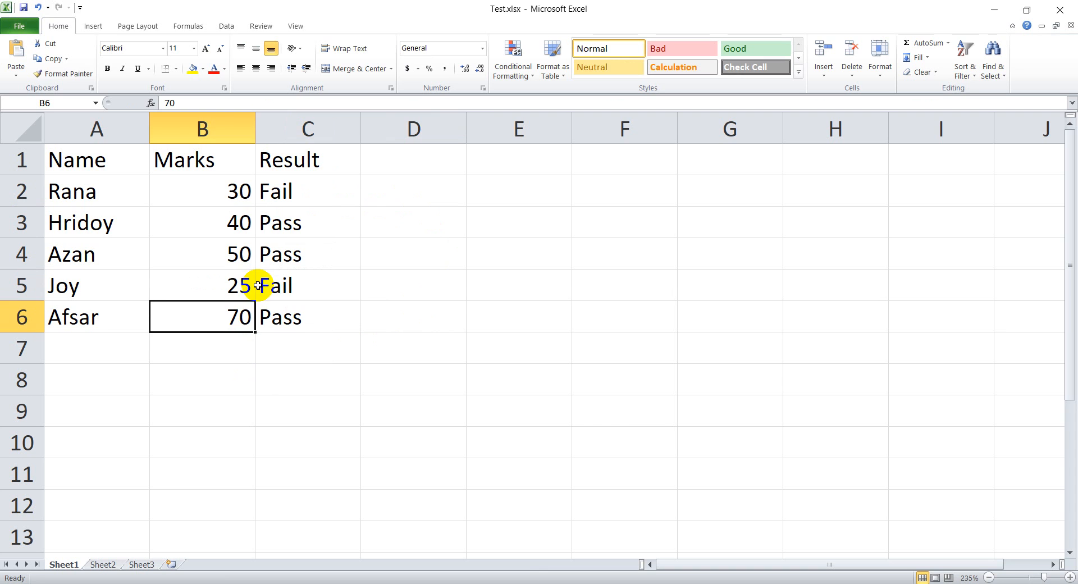
Change the marks in B5 to 32 to test just below the pass threshold.
left_click(211, 278)
type("32")
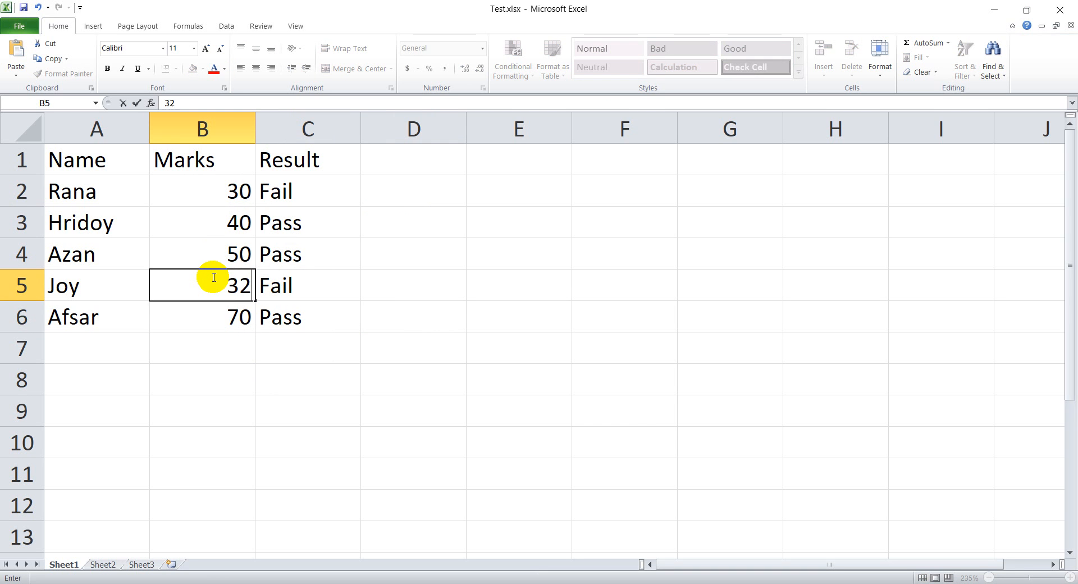
key("Return")
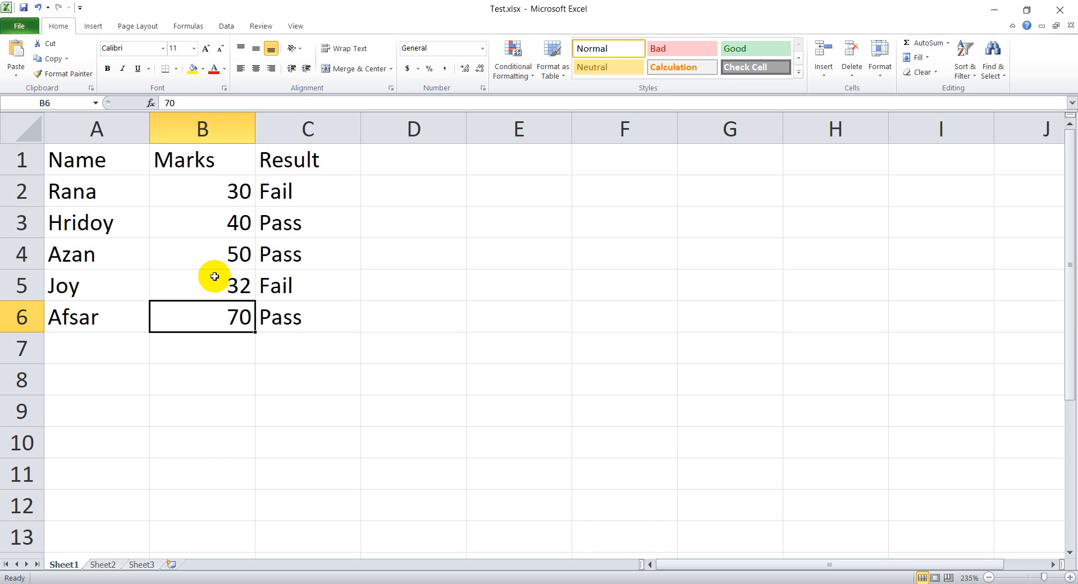
Set the marks in B5 to 33 to test the exact pass threshold.
left_click(213, 277)
type("33")
key("Return")
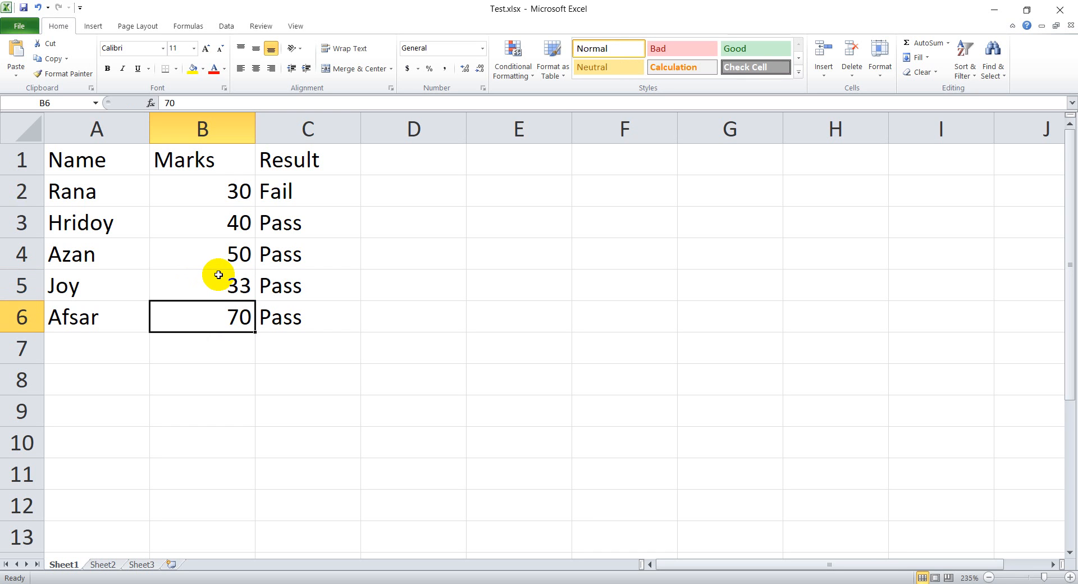
left_click(210, 279)
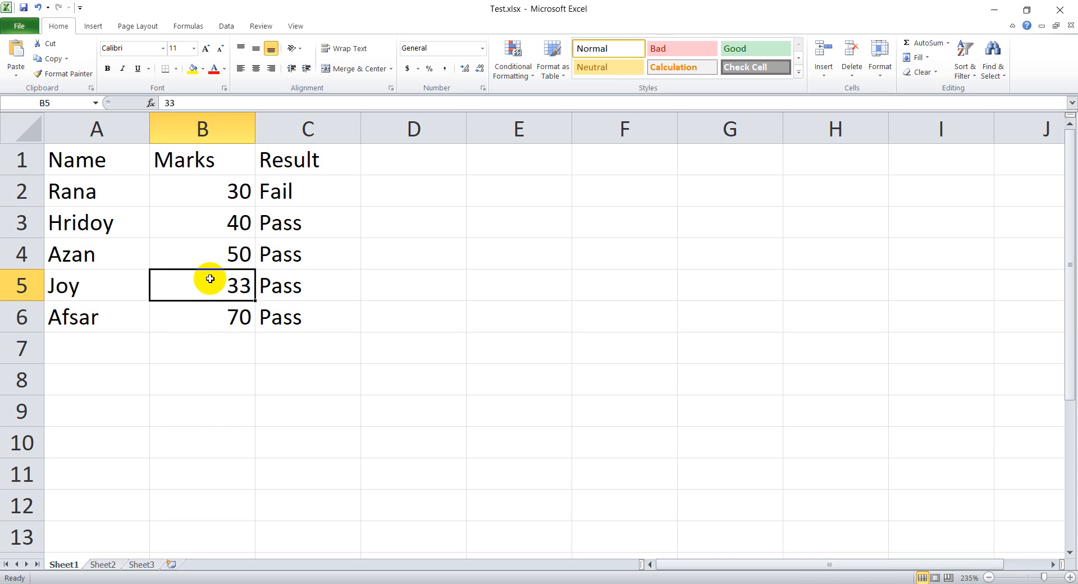
Examine the IF formulas in C2, C3 and C4 to compare which marks cell each one references.
left_click(304, 186)
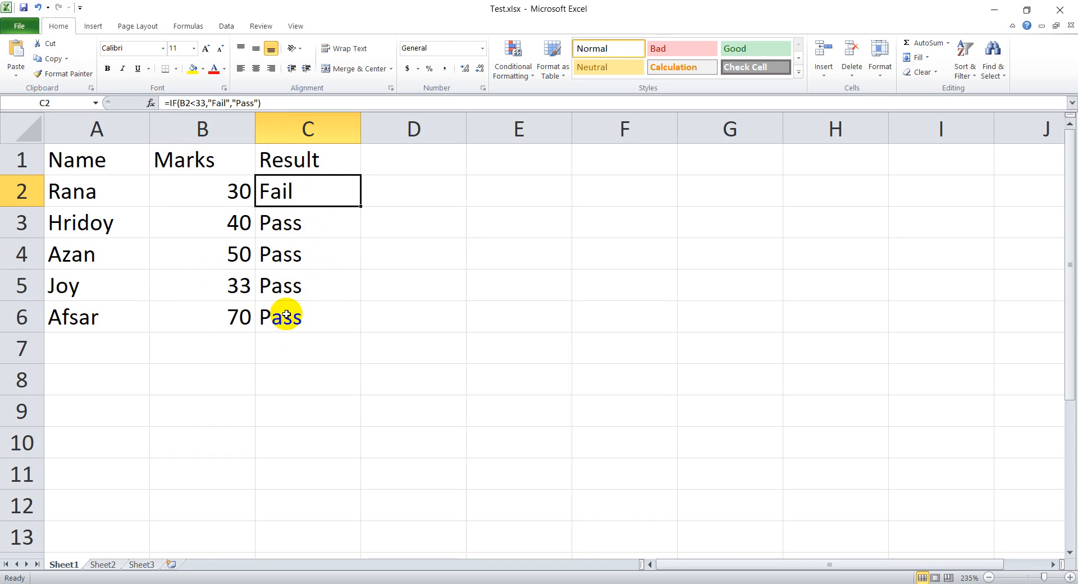
left_click(298, 220)
left_click(307, 196)
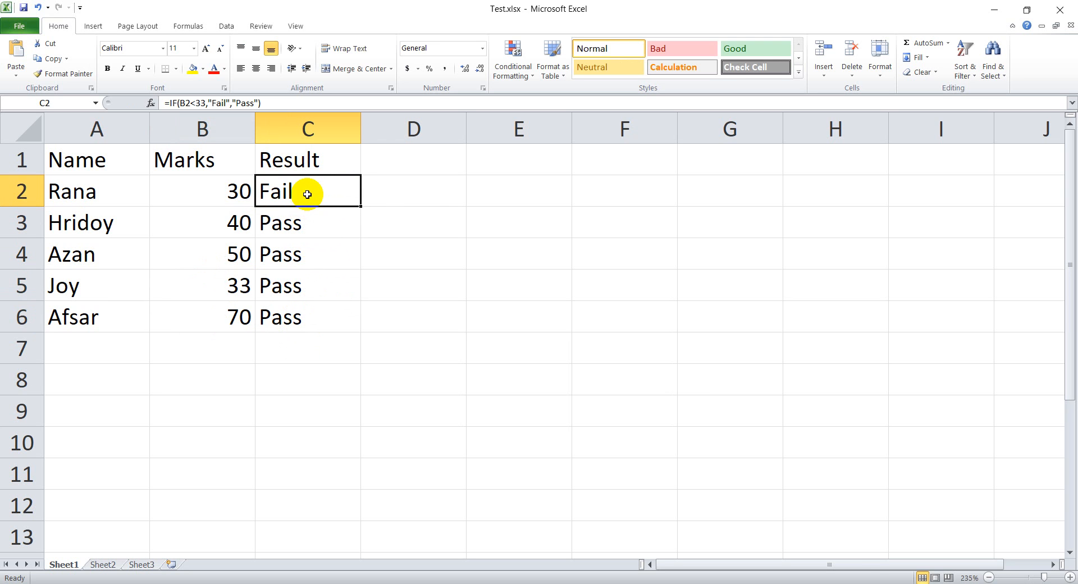
double_click(307, 194)
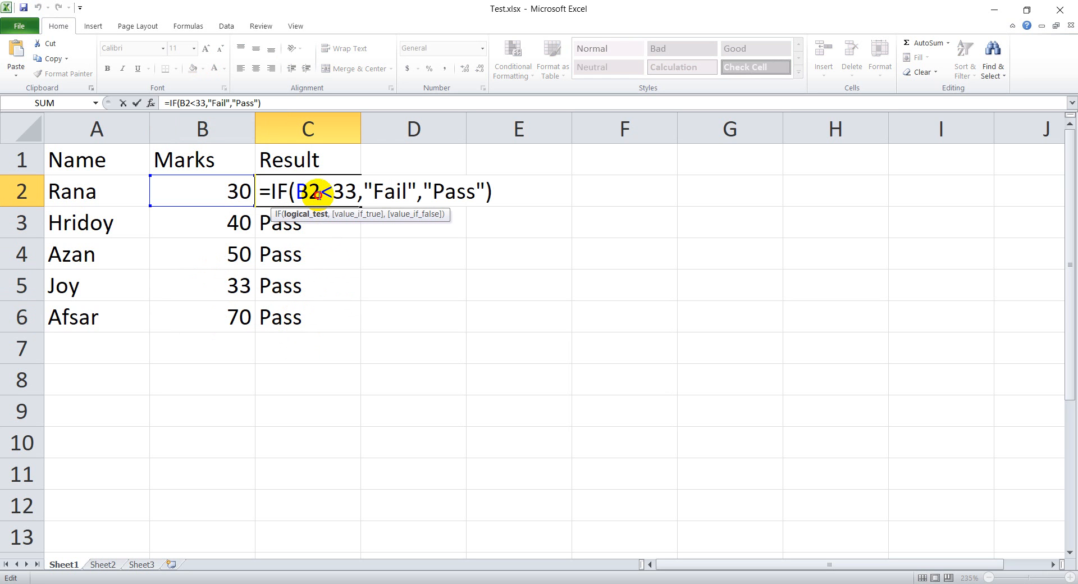
left_click_drag(318, 194, 299, 196)
key("Return")
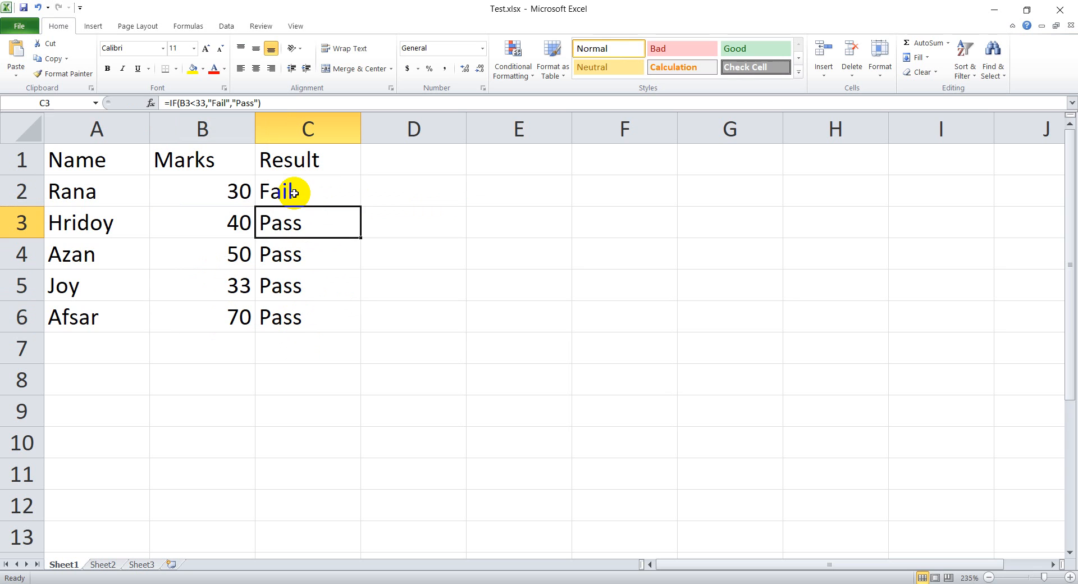
double_click(281, 223)
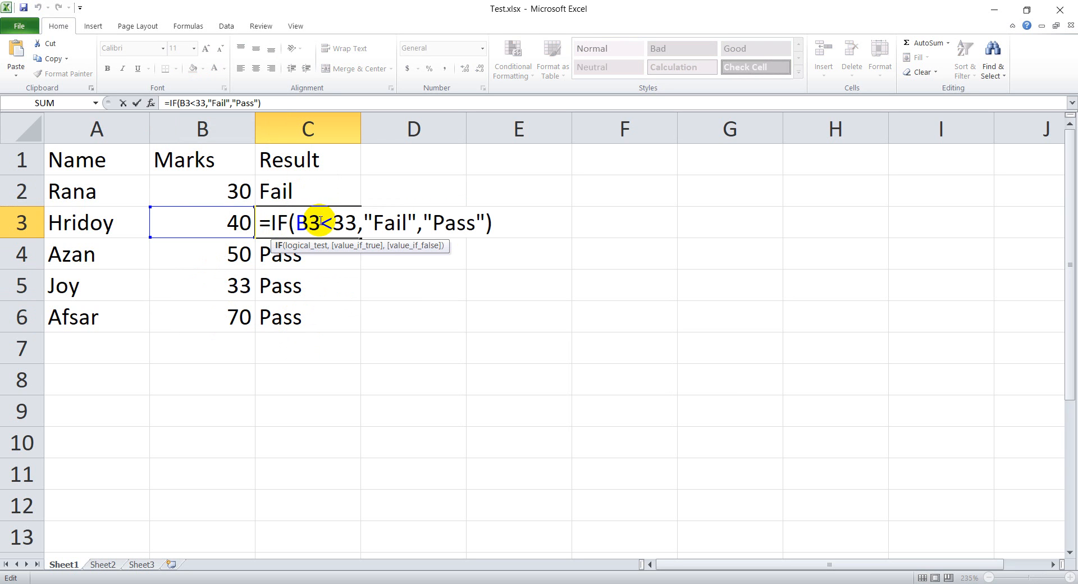
left_click_drag(321, 222, 297, 255)
key("Return")
double_click(279, 253)
key("Return")
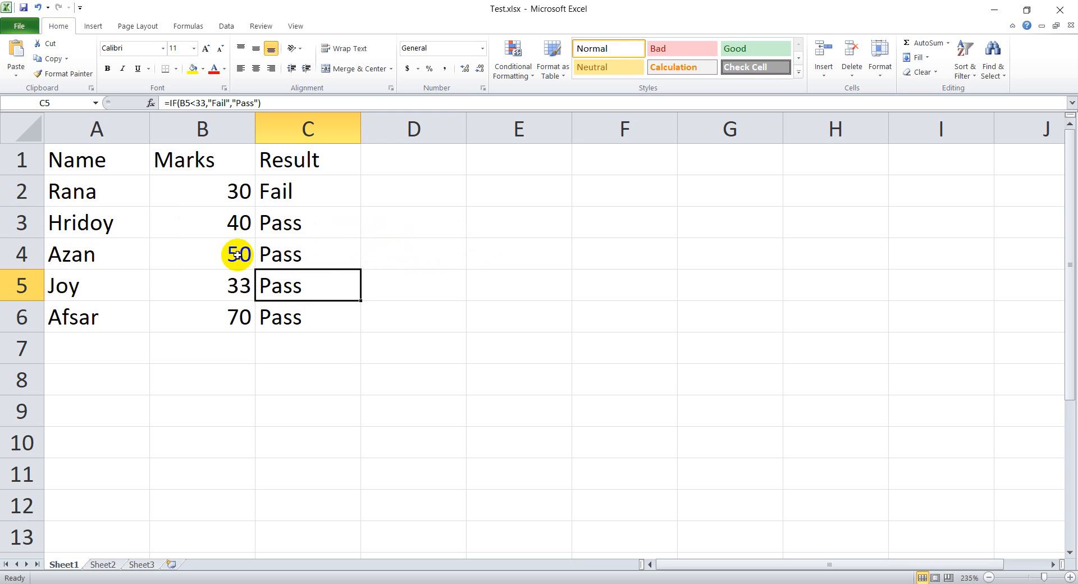
left_click(215, 251)
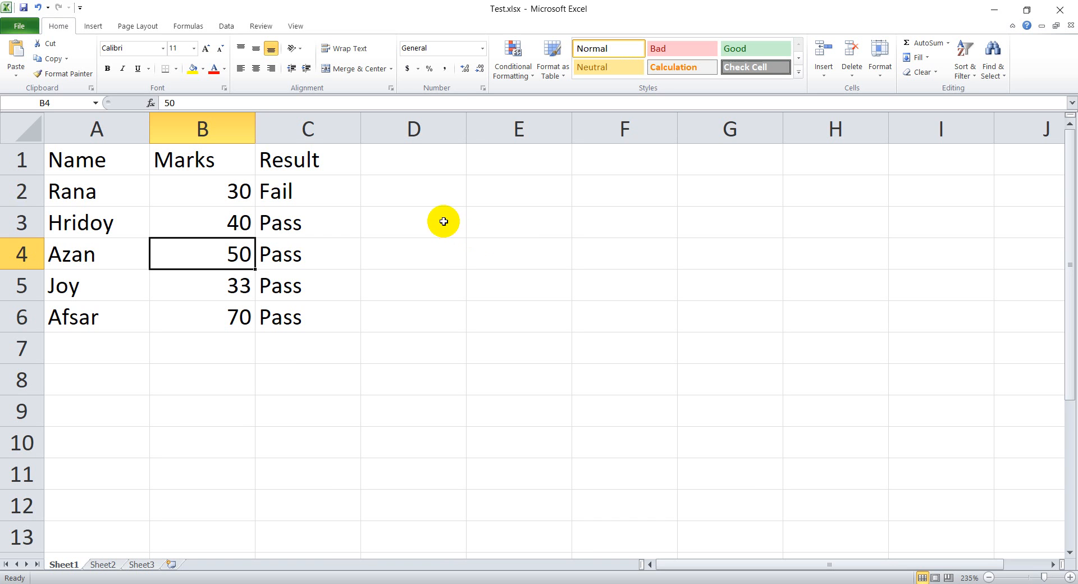
Enter the label "Relative Reference" in E4 and auto-fit the width of column E.
left_click(508, 261)
type("Relative Reference")
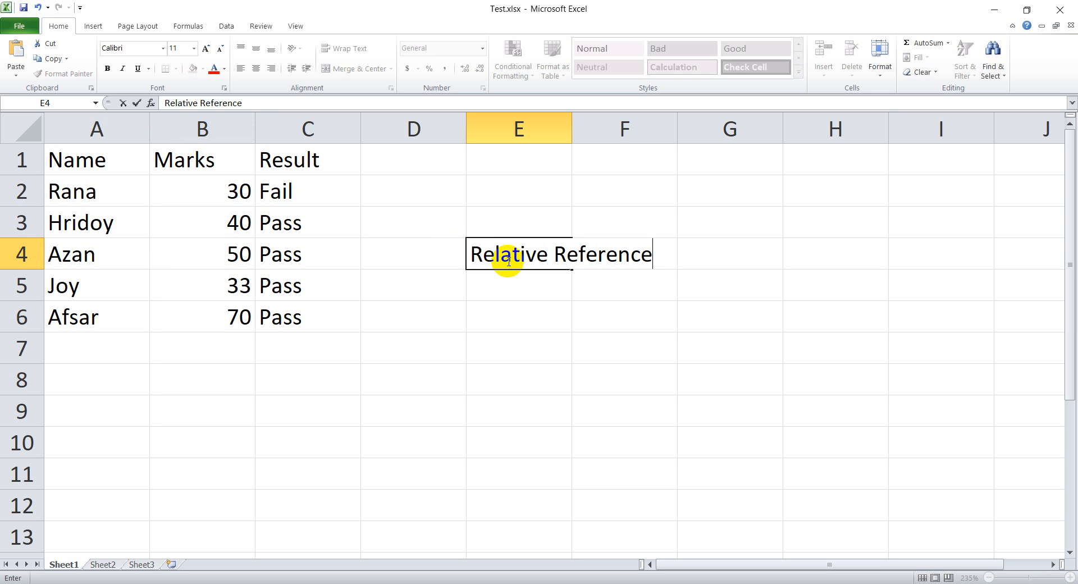
left_click(543, 315)
double_click(572, 133)
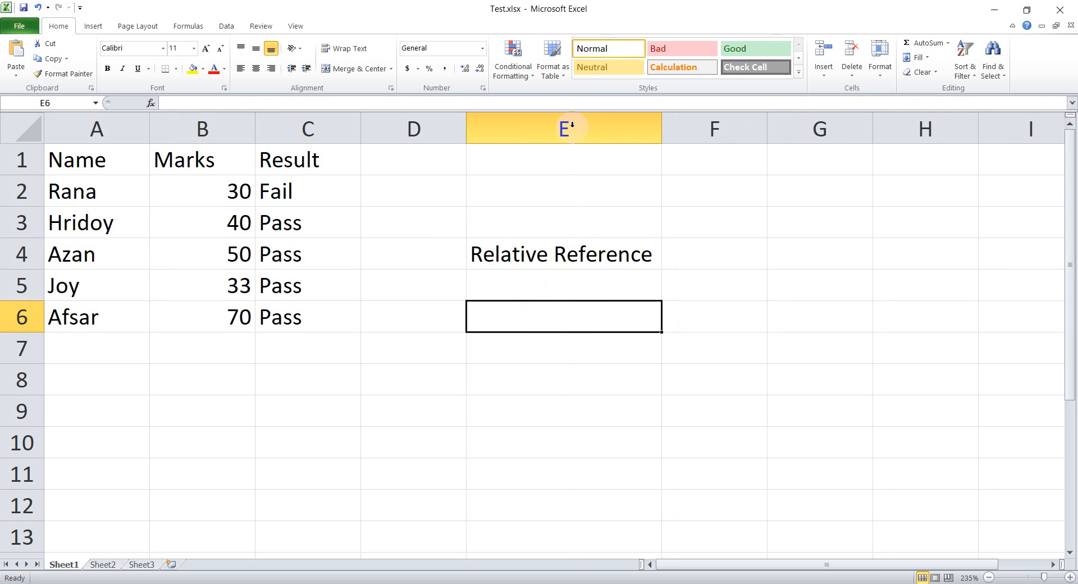
Enter the label "Absulate Reference" in cell E5.
left_click(672, 290)
left_click(479, 285)
double_click(533, 295)
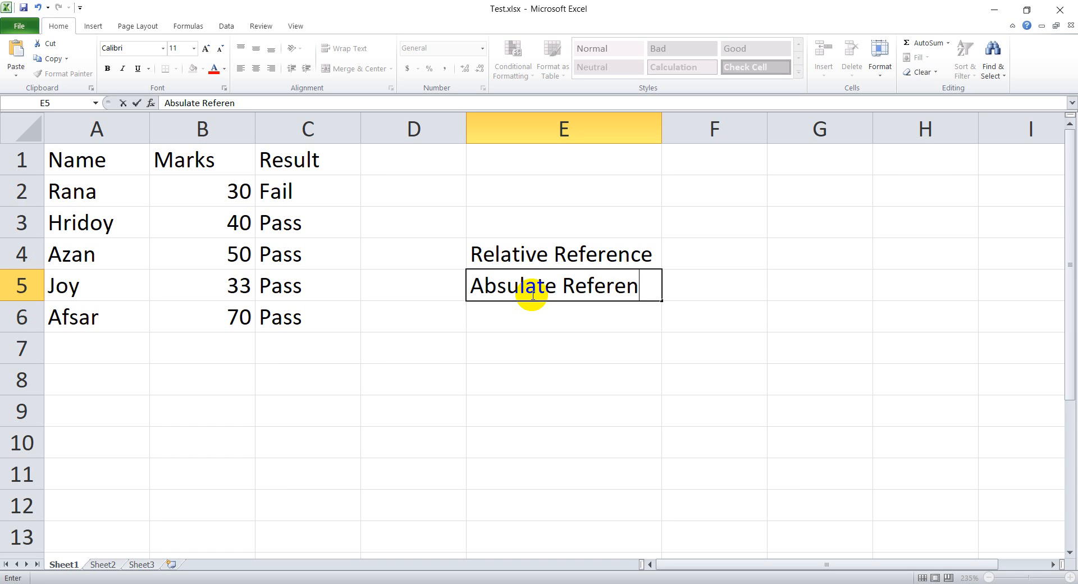
left_click(684, 378)
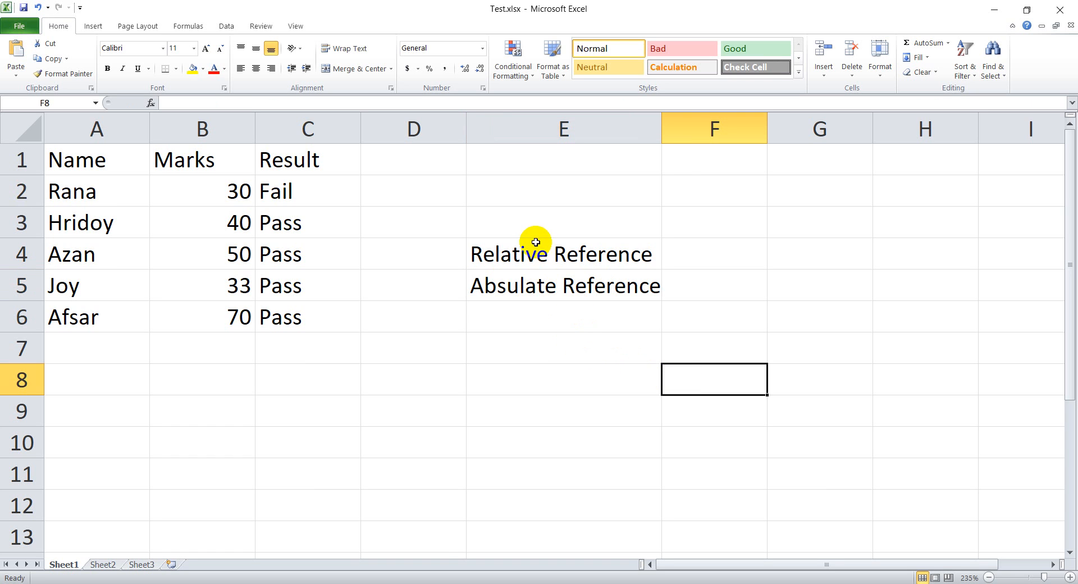
Review the reference-type labels in E4:E5 and inspect the cell references in the C3, C4 and C5 formulas, leaving the formulas intact.
left_click(528, 262)
left_click(522, 282)
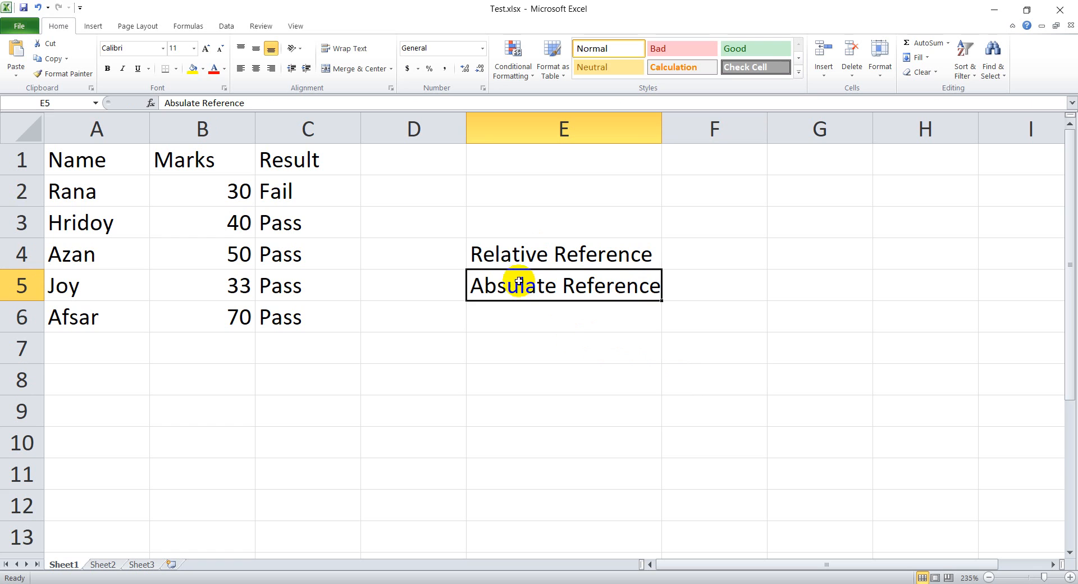
left_click(502, 258)
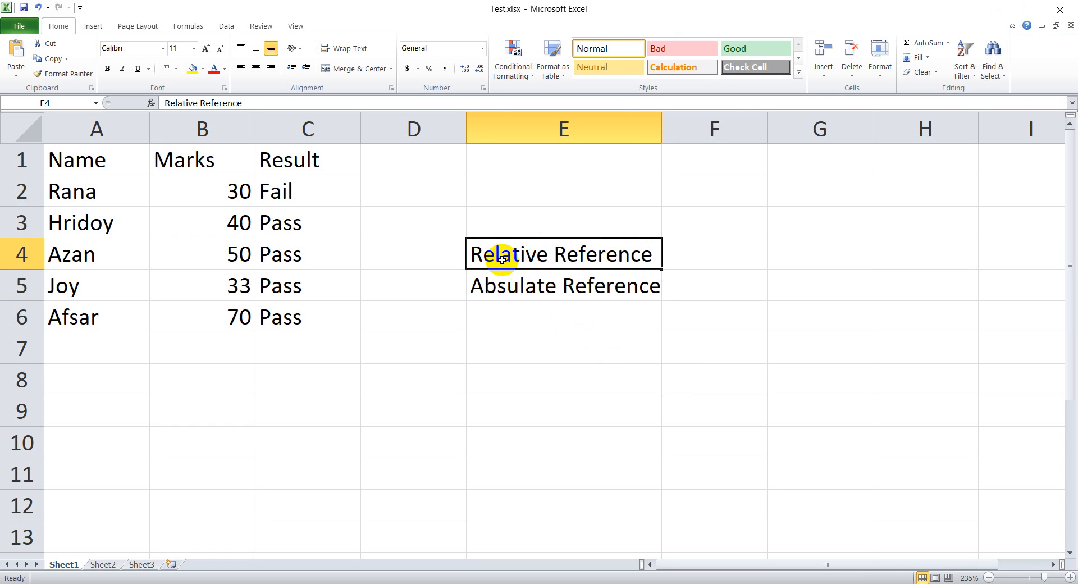
left_click(310, 226)
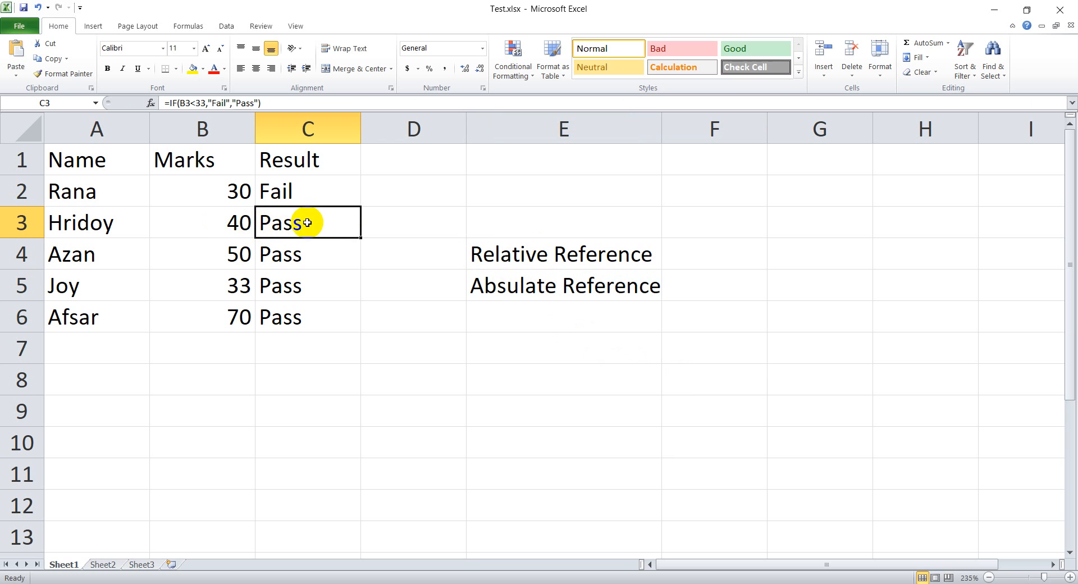
double_click(306, 225)
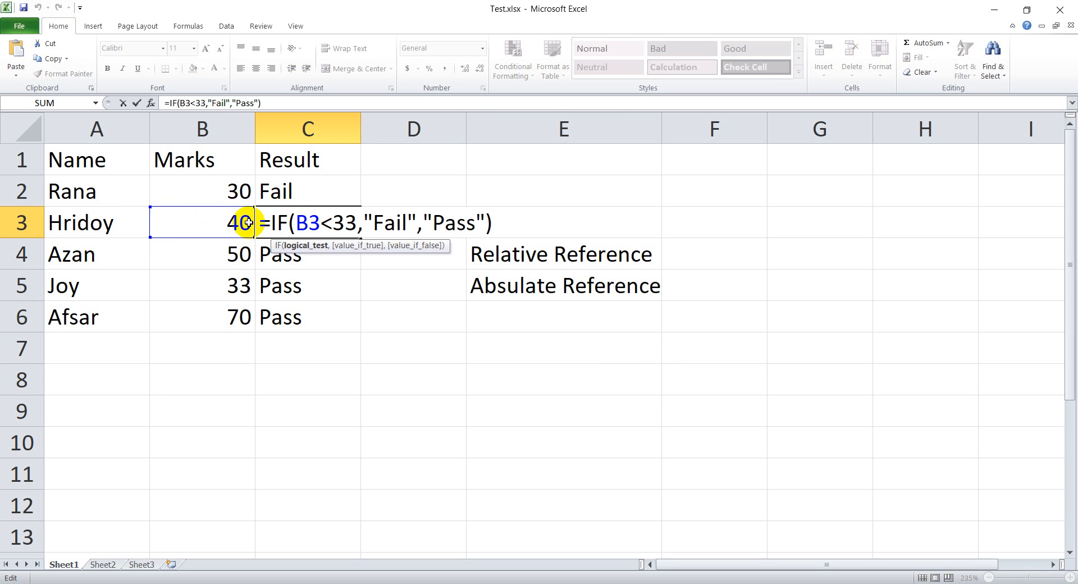
left_click(278, 256)
double_click(278, 256)
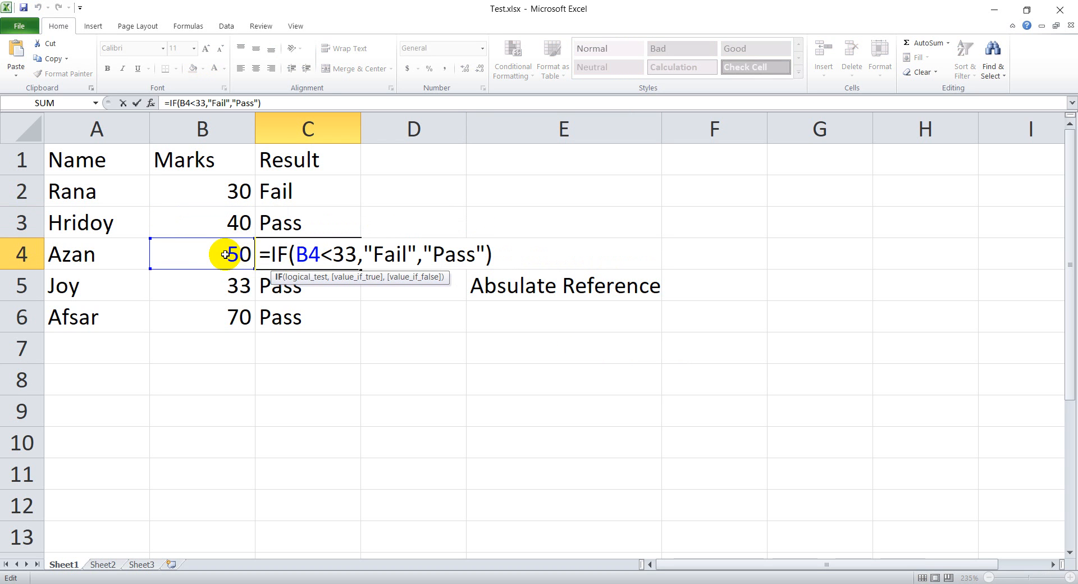
left_click(264, 285)
double_click(270, 286)
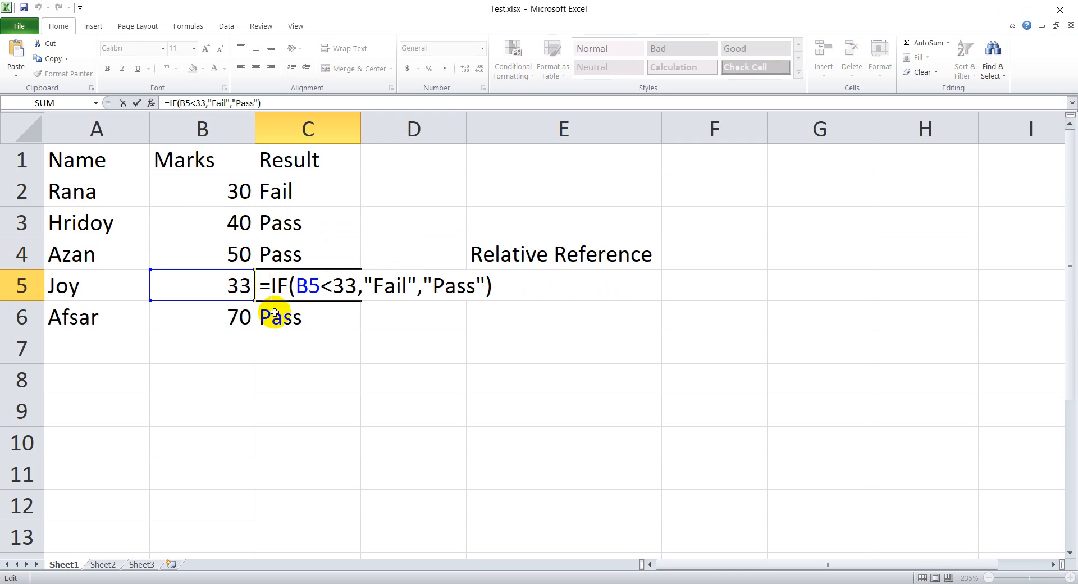
left_click(272, 323)
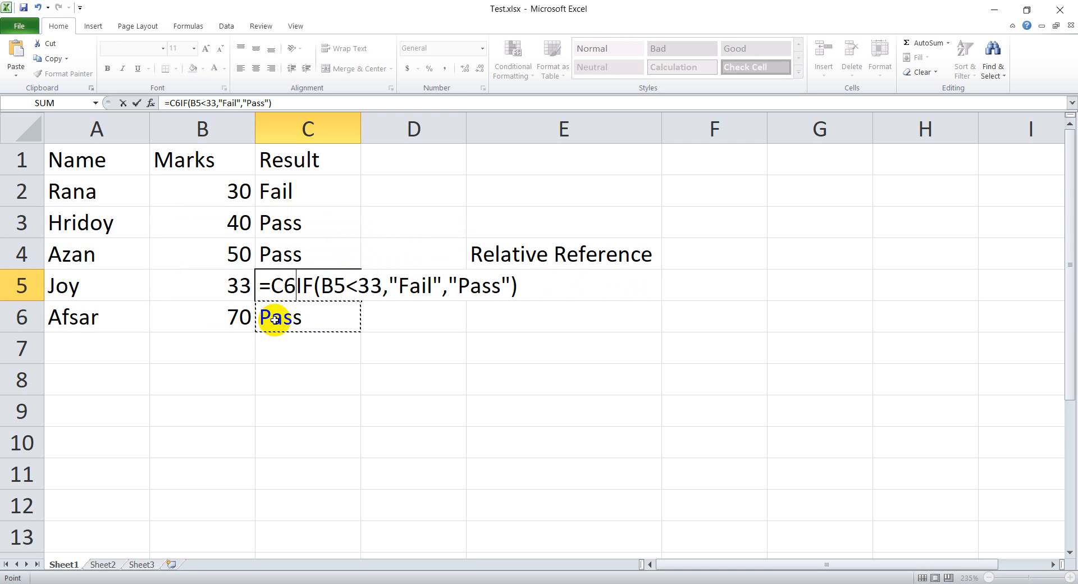
key("BackSpace")
key("BackSpace")
key("Return")
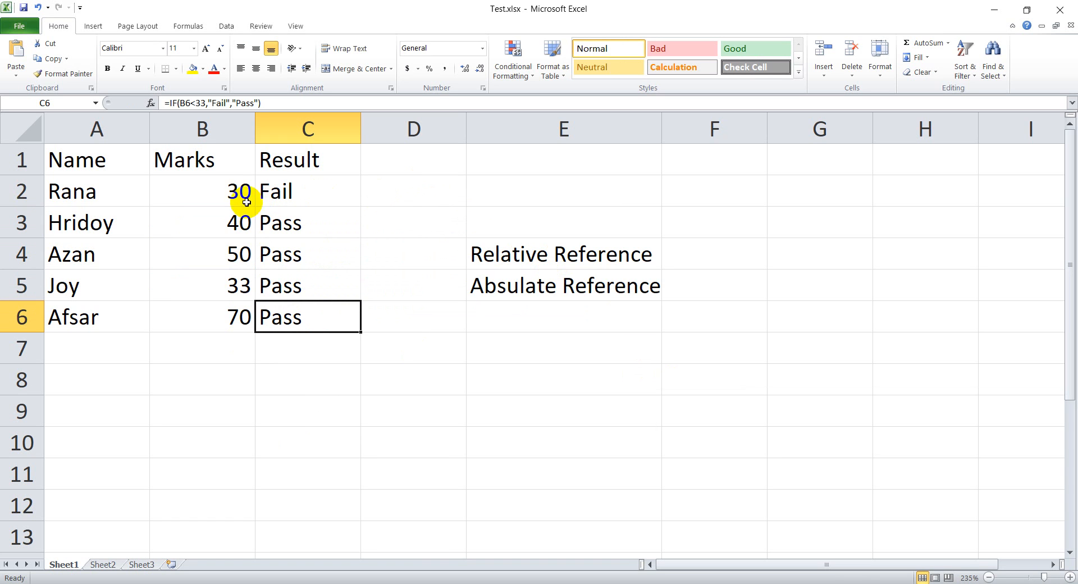
Enter 50% in cell E2 as the percentage for the marks in B2:B6.
left_click_drag(241, 193, 241, 324)
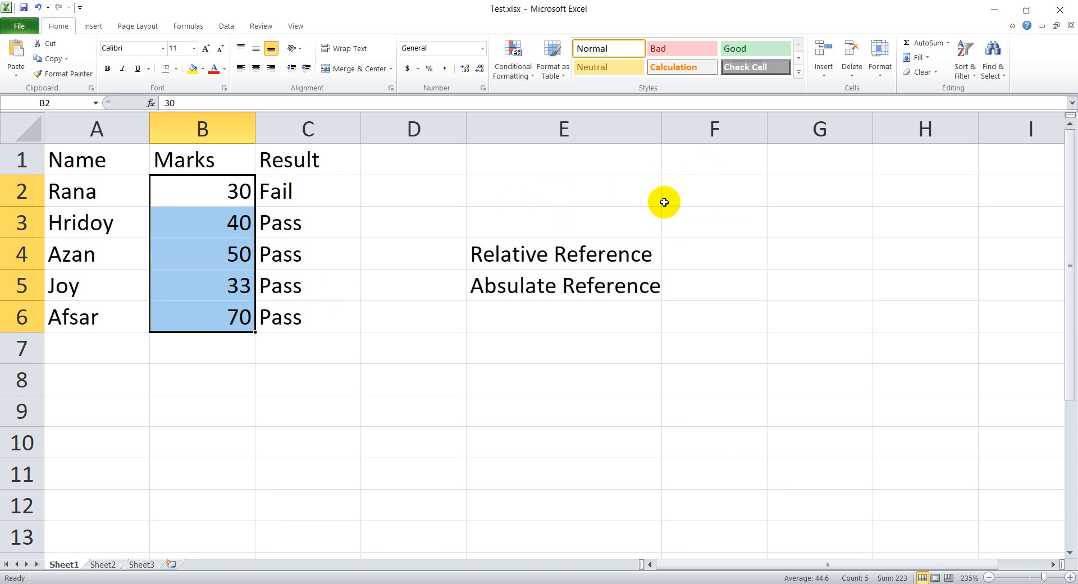
double_click(529, 186)
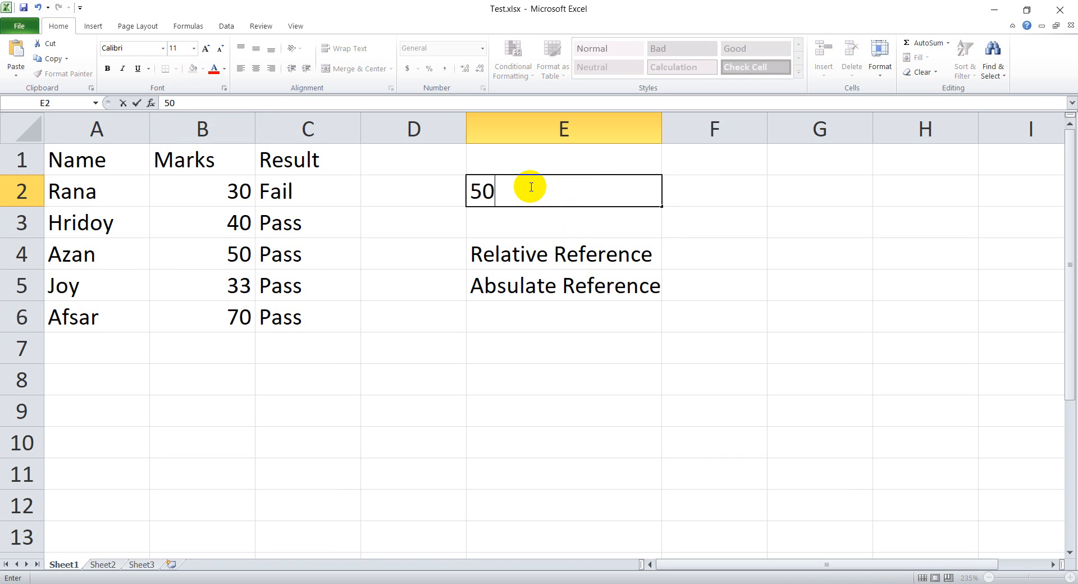
left_click(876, 325)
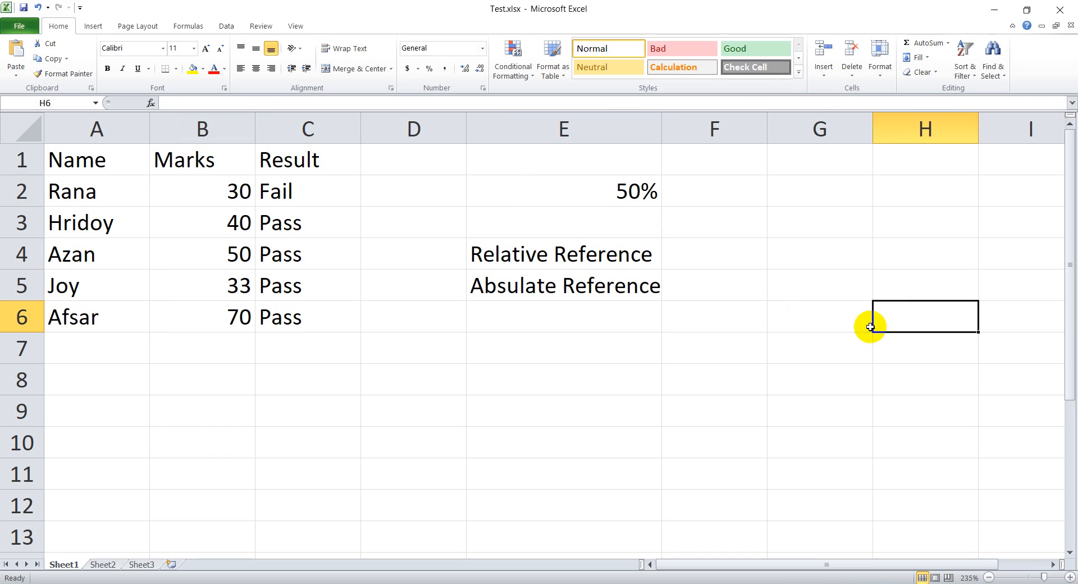
Enter the formula =B2*E2 in cell D2 and fill it down through D6.
left_click(397, 195)
type("=")
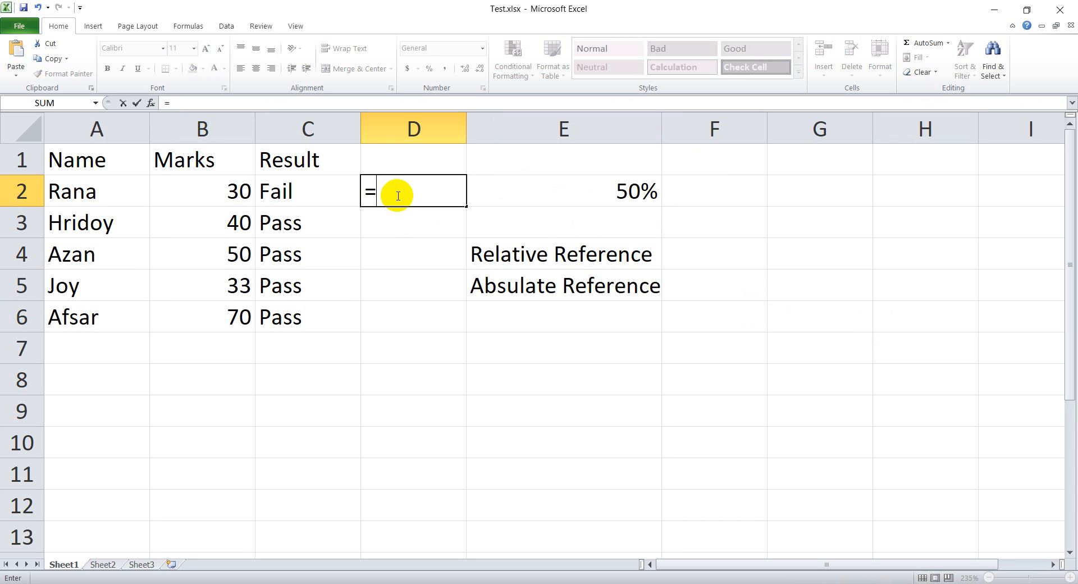
left_click(219, 196)
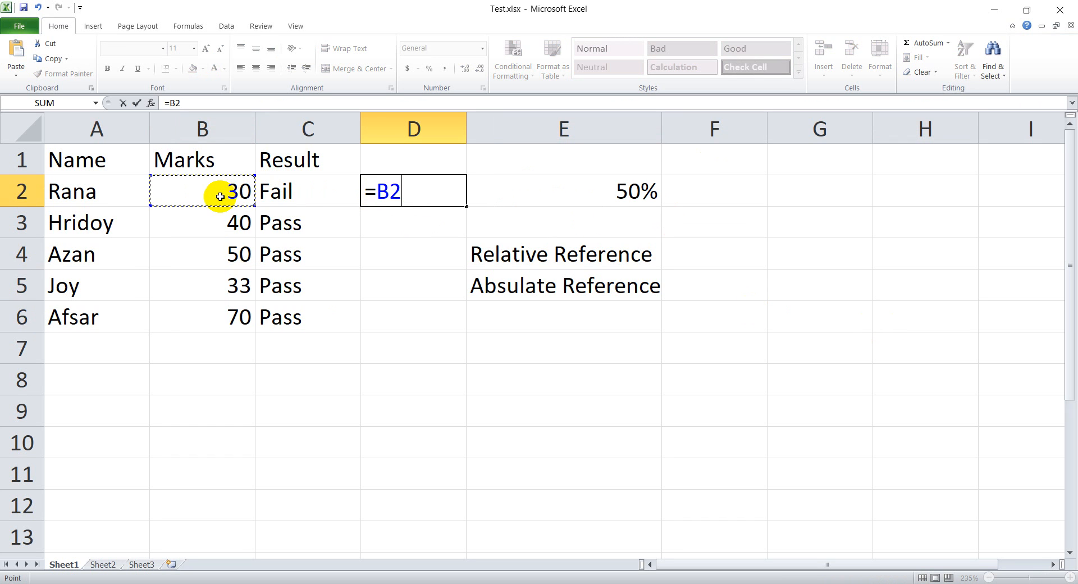
type("*")
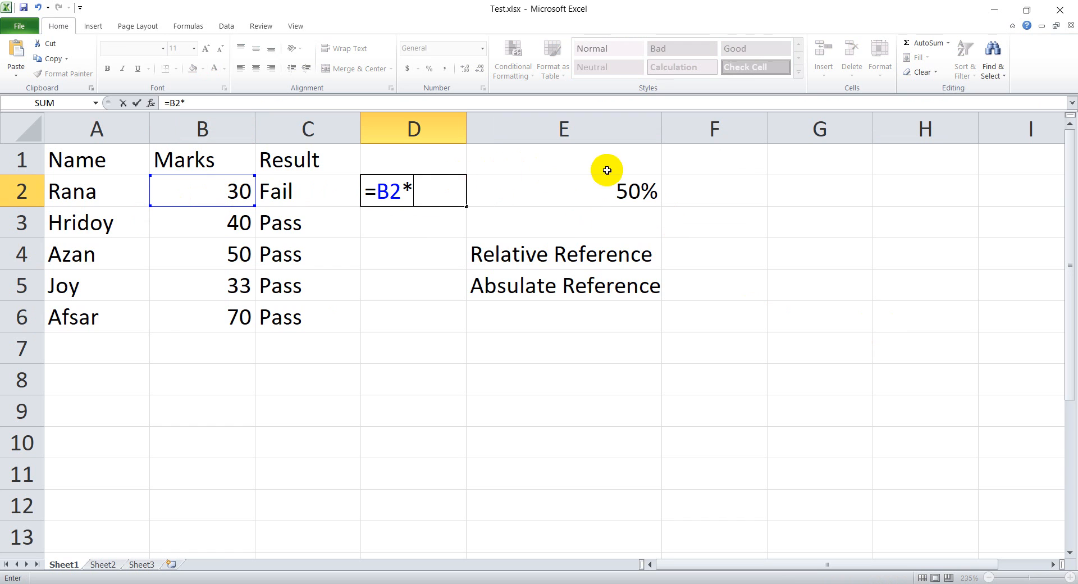
left_click(594, 188)
key("Return")
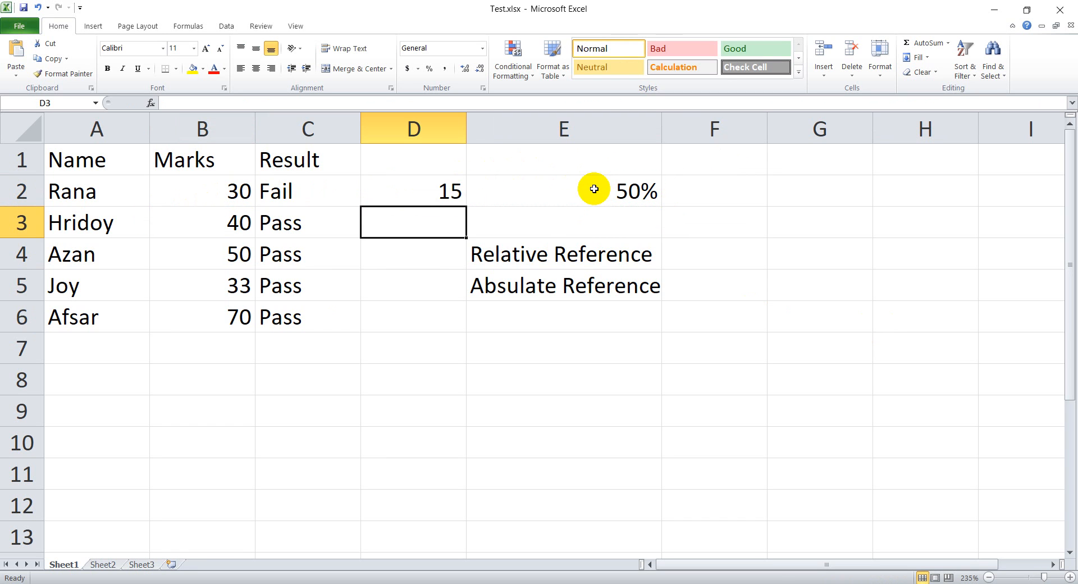
left_click(406, 197)
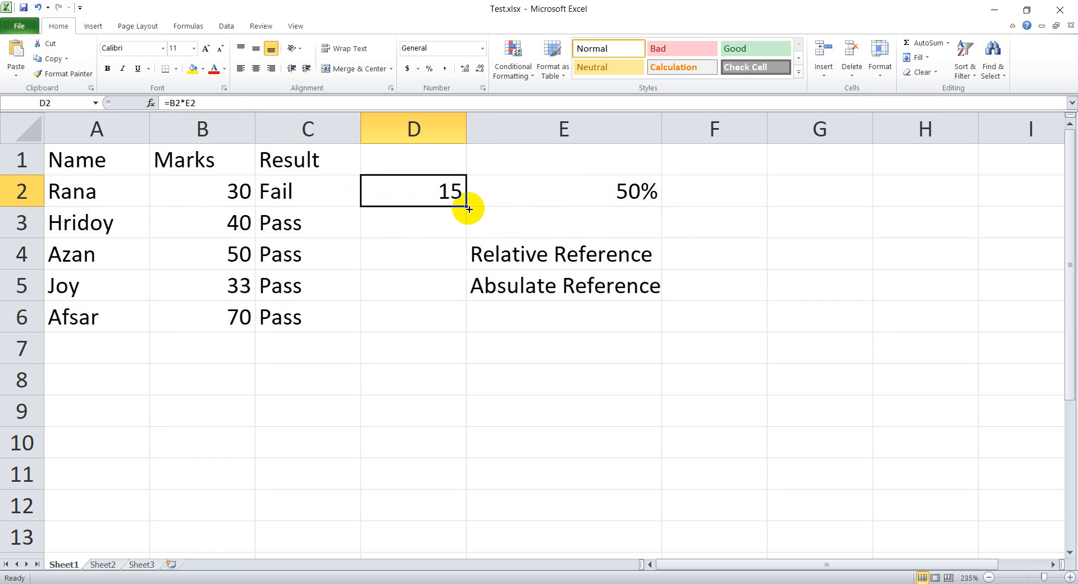
left_click_drag(466, 207, 466, 331)
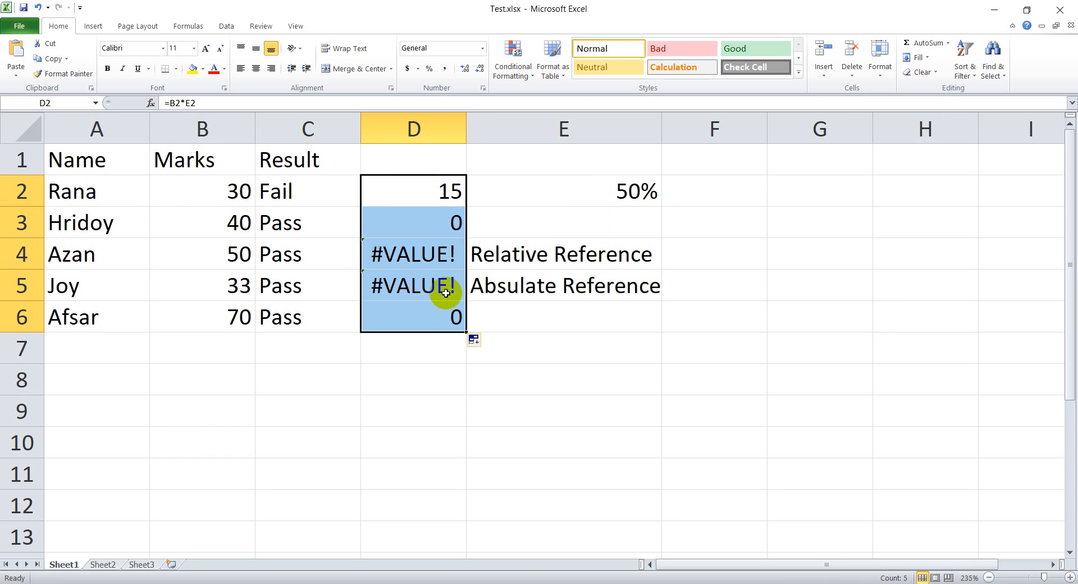
Inspect the cell references in the filled formulas of D3 to D6, leaving each formula intact.
left_click(443, 217)
left_click(435, 250)
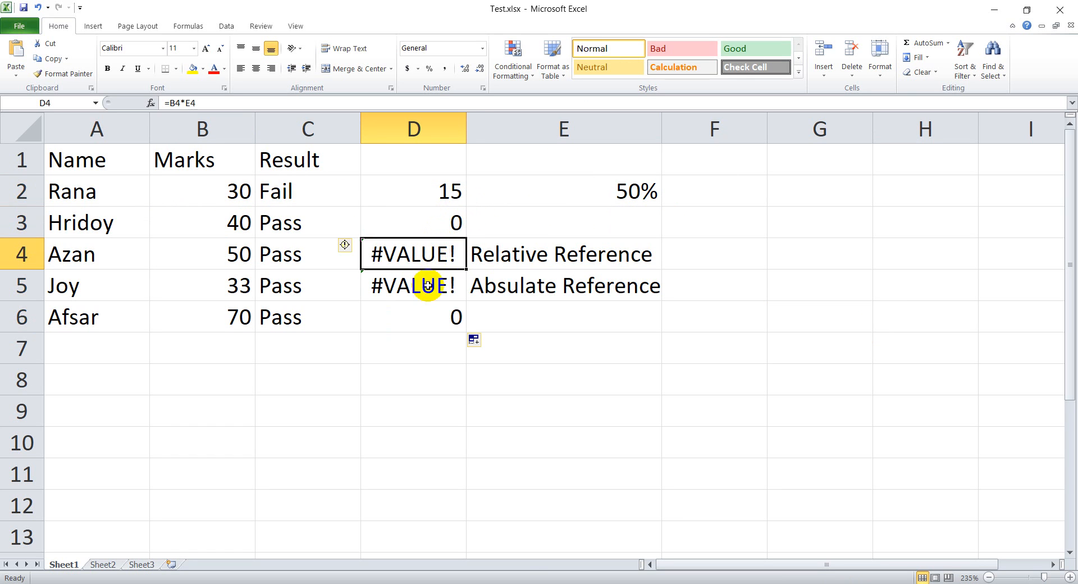
left_click(428, 286)
left_click(439, 321)
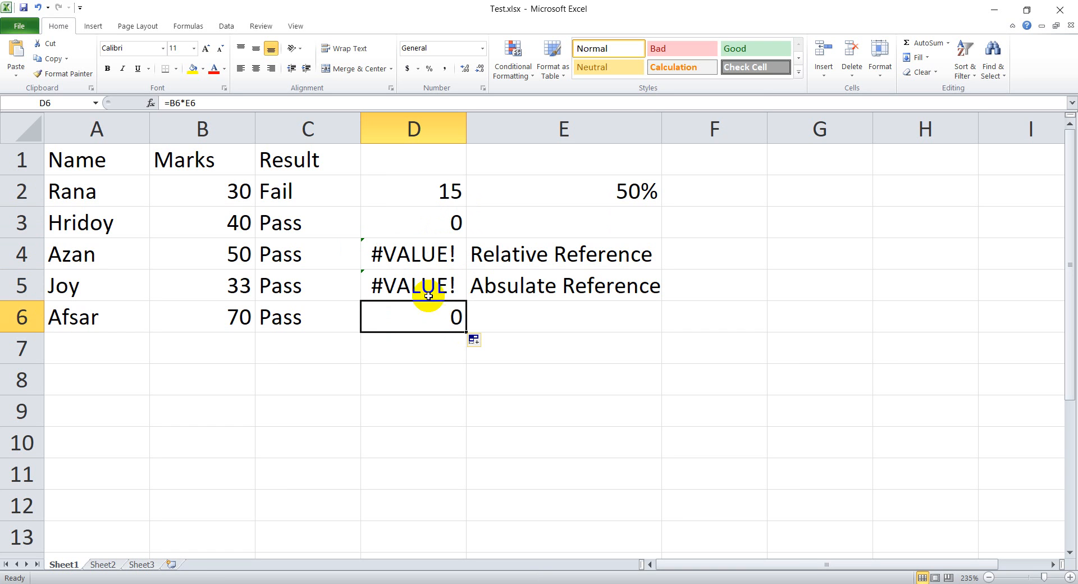
left_click(444, 223)
double_click(405, 226)
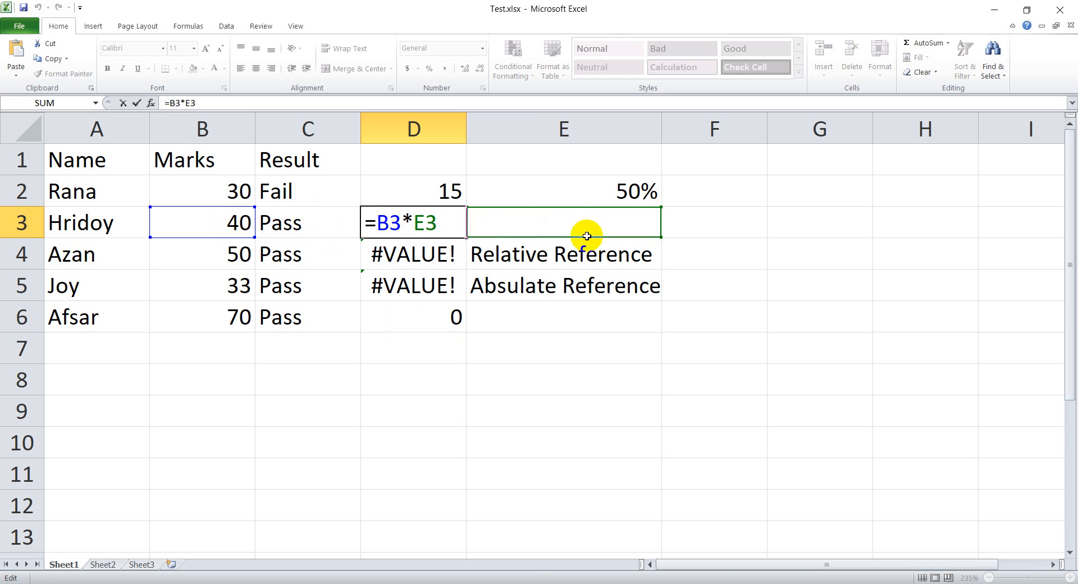
key("Return")
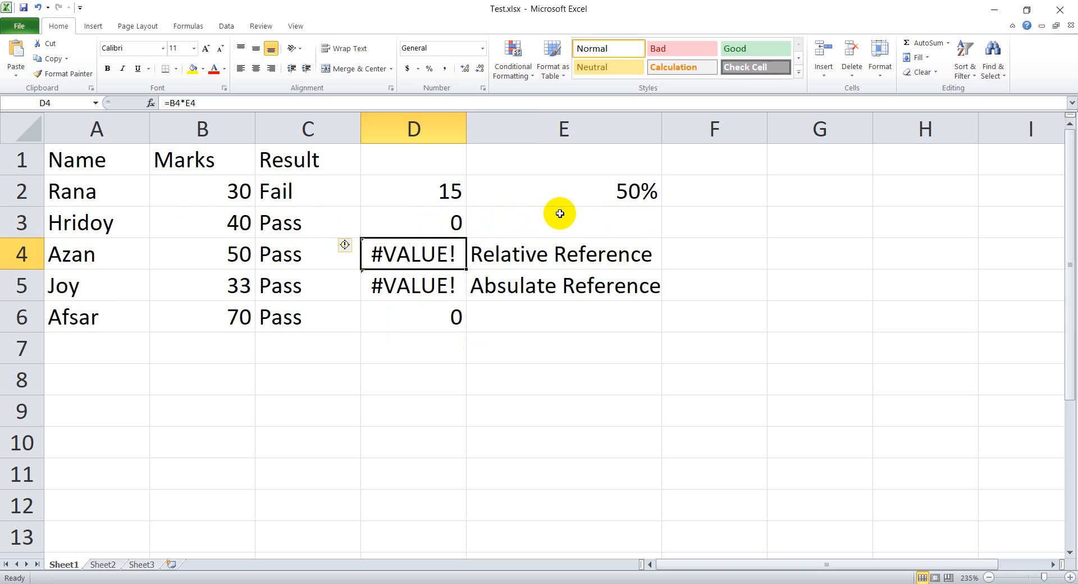
double_click(443, 254)
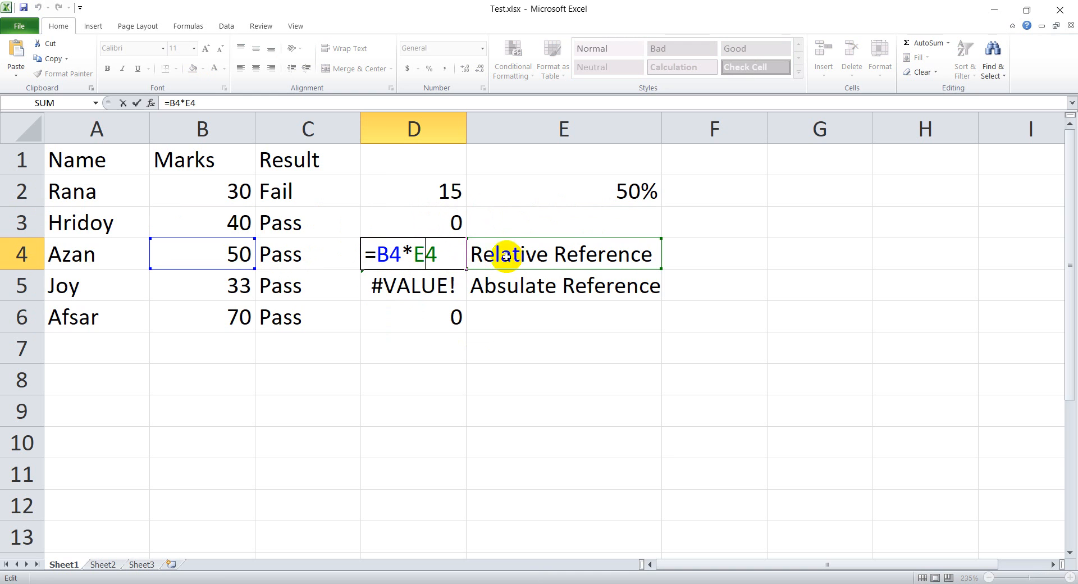
key("Return")
double_click(434, 283)
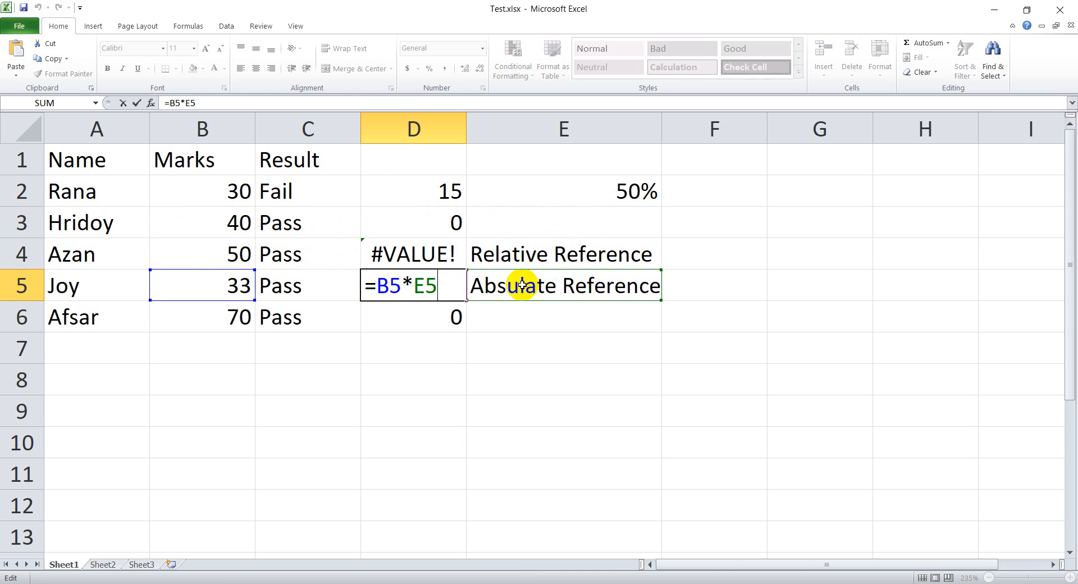
key("Return")
double_click(409, 323)
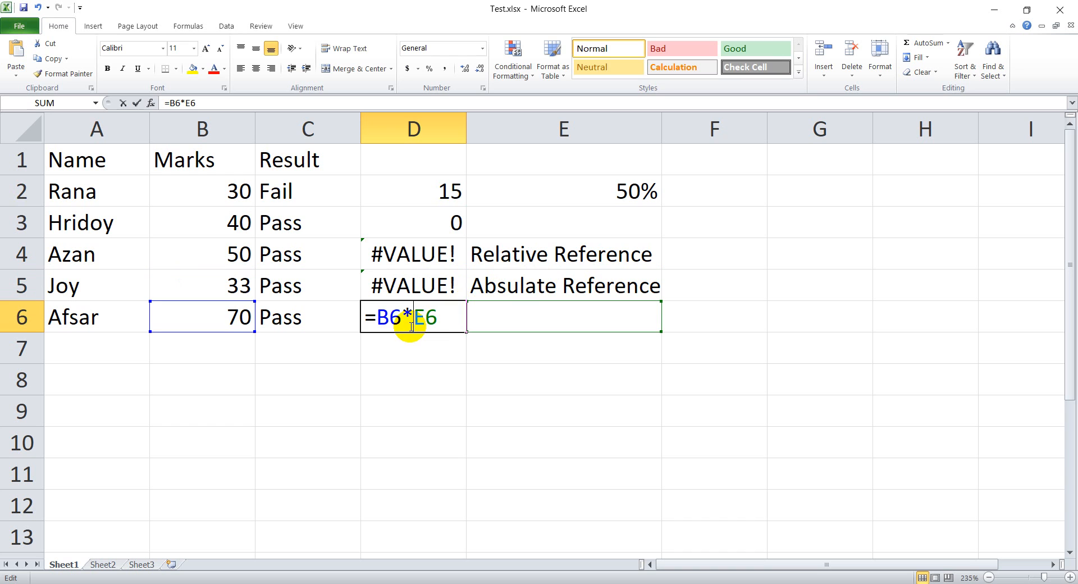
key("Return")
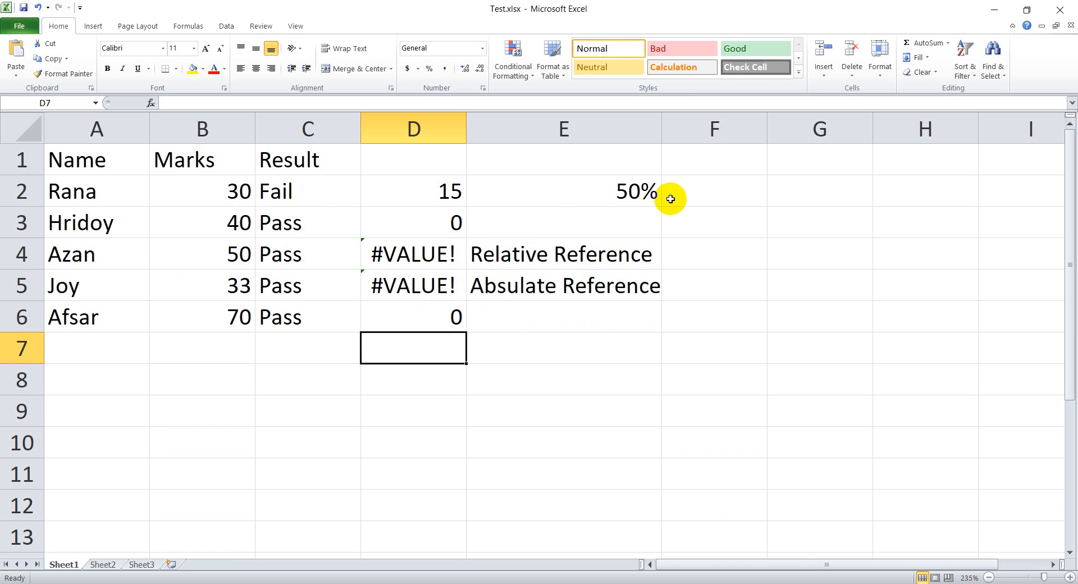
Compare the percentage cell E2 with the cells B3, E3, B4 and E4 that the filled formulas multiply.
left_click(583, 192)
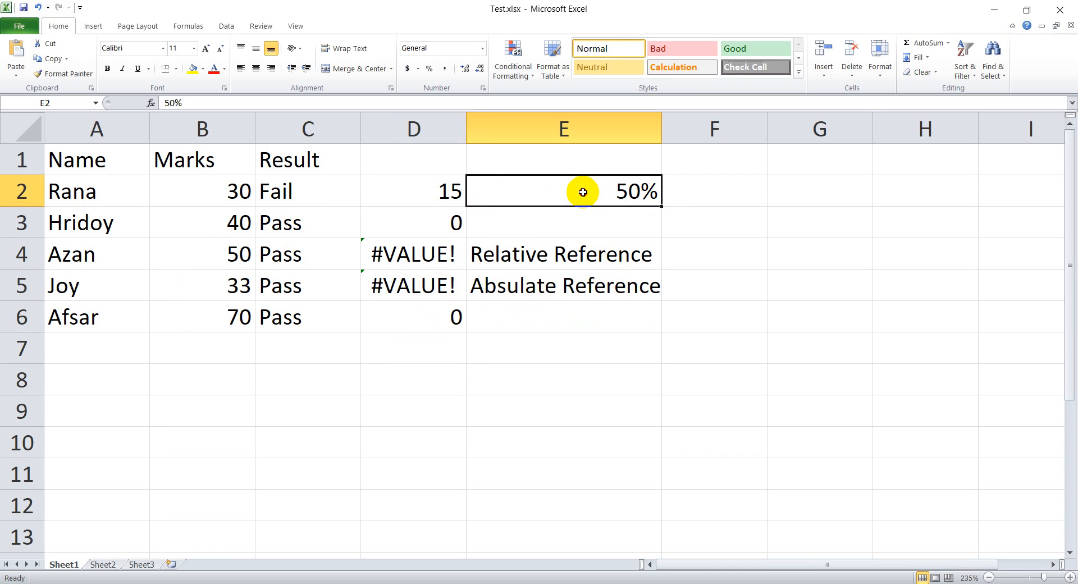
left_click(241, 223)
left_click(546, 209)
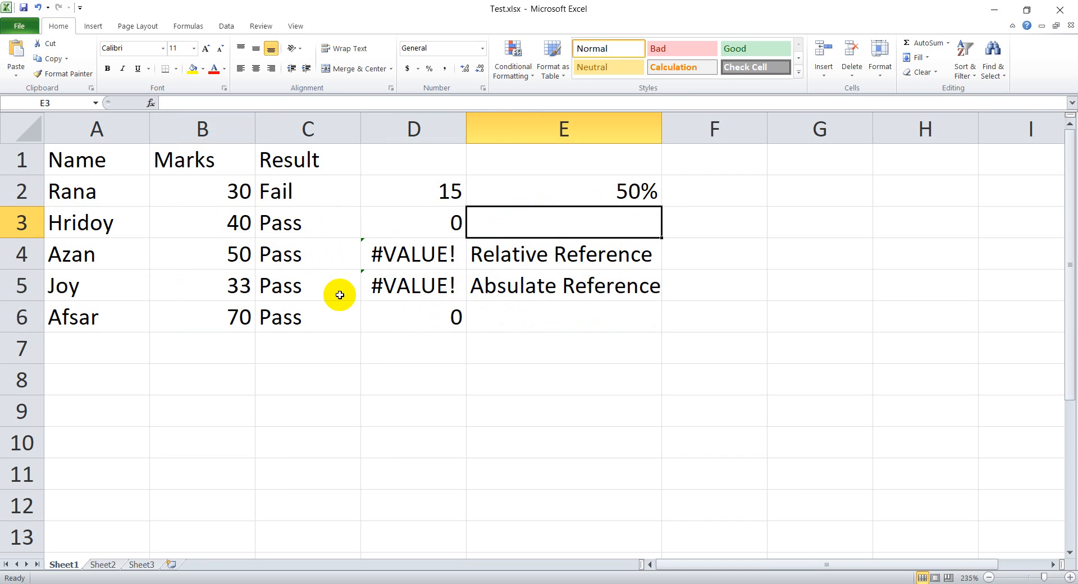
left_click(211, 263)
left_click(482, 254)
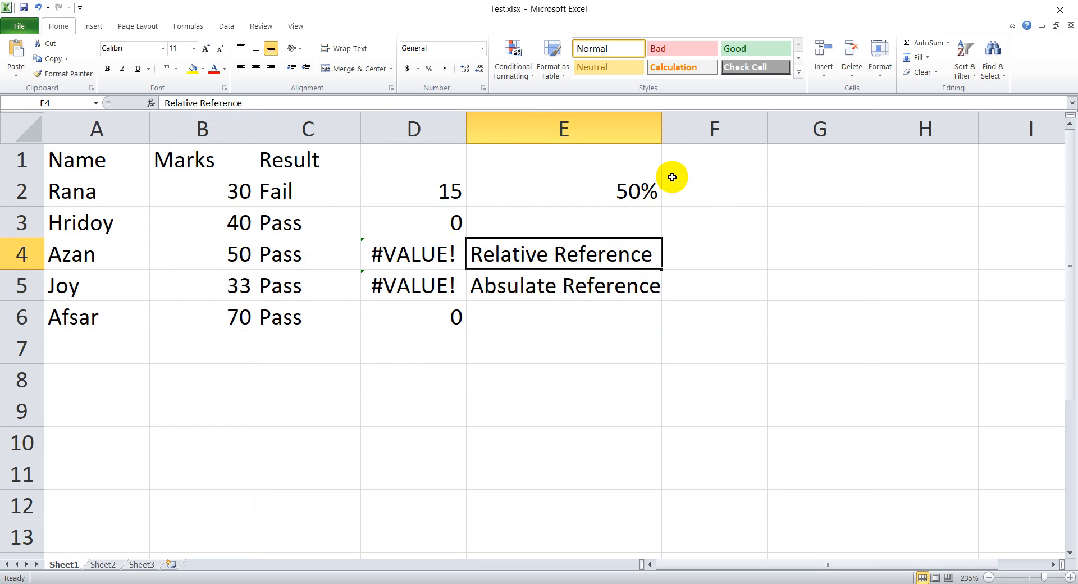
left_click(623, 192)
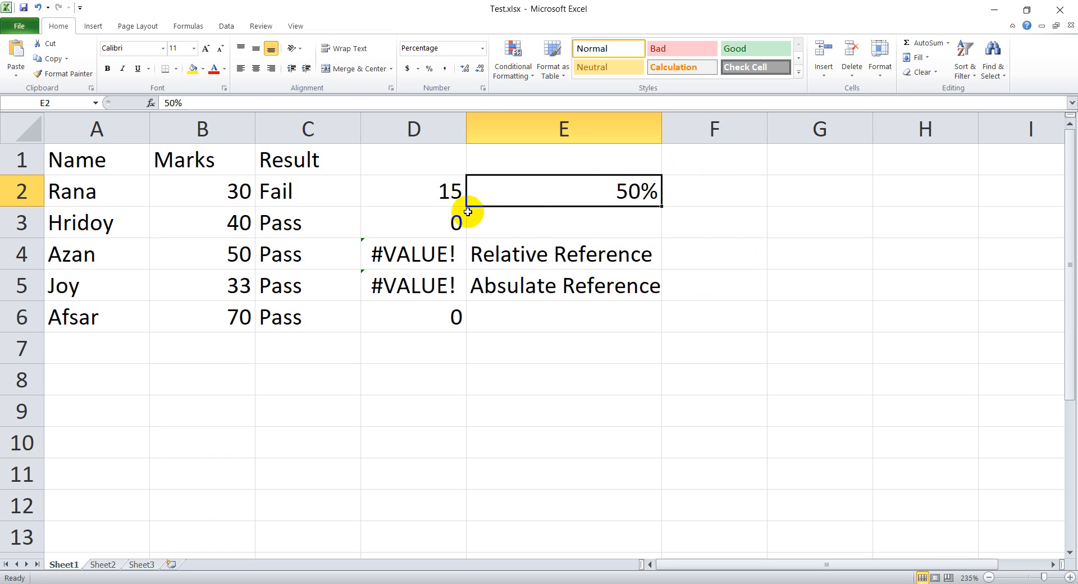
Change the formula in D2 to =B2*$E$2 so that the percentage cell is an absolute reference.
left_click(411, 194)
double_click(411, 195)
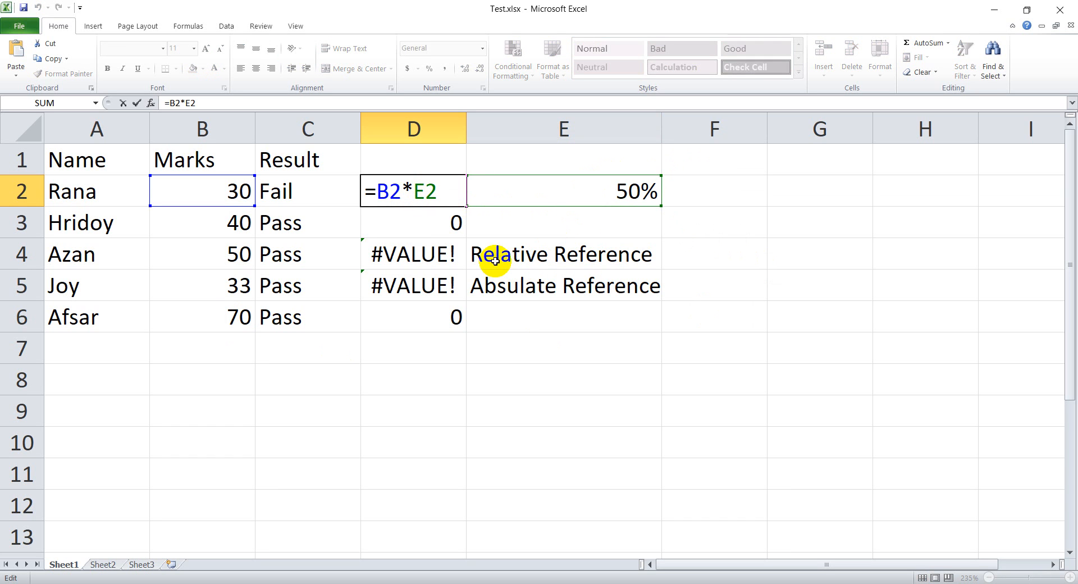
key("BackSpace")
key("BackSpace")
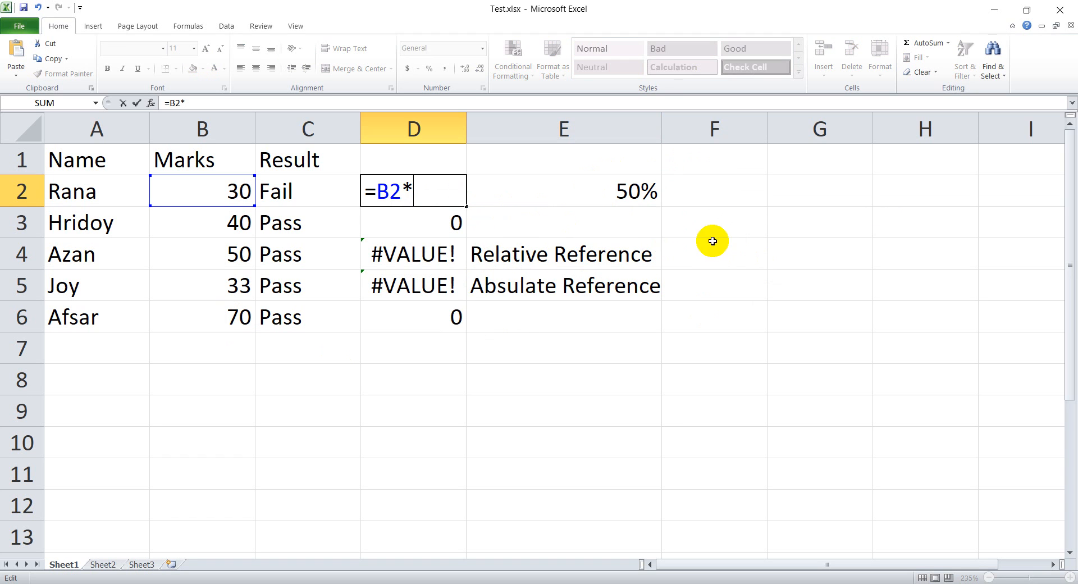
left_click(587, 196)
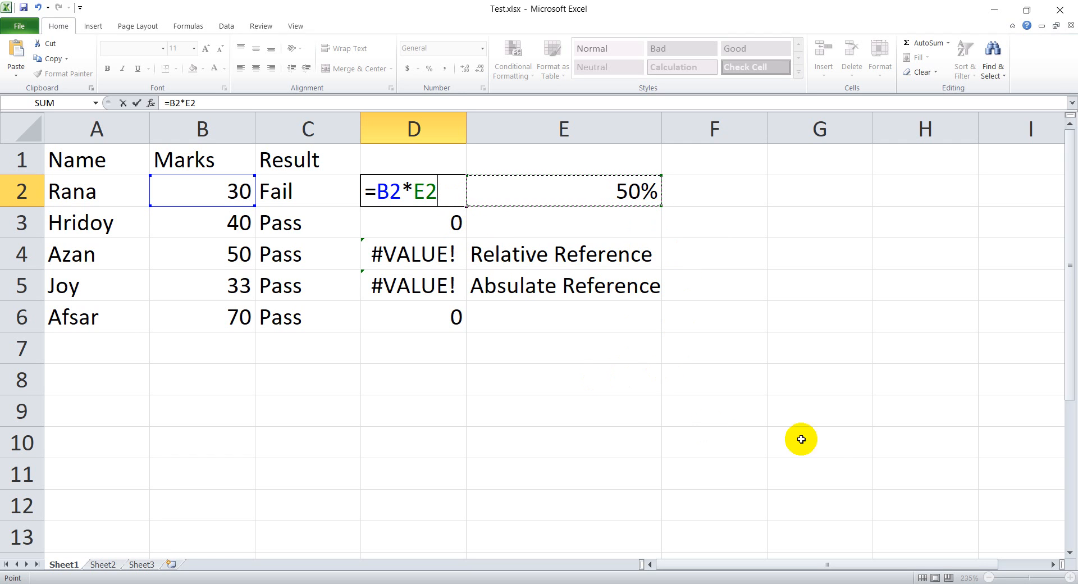
key("F4")
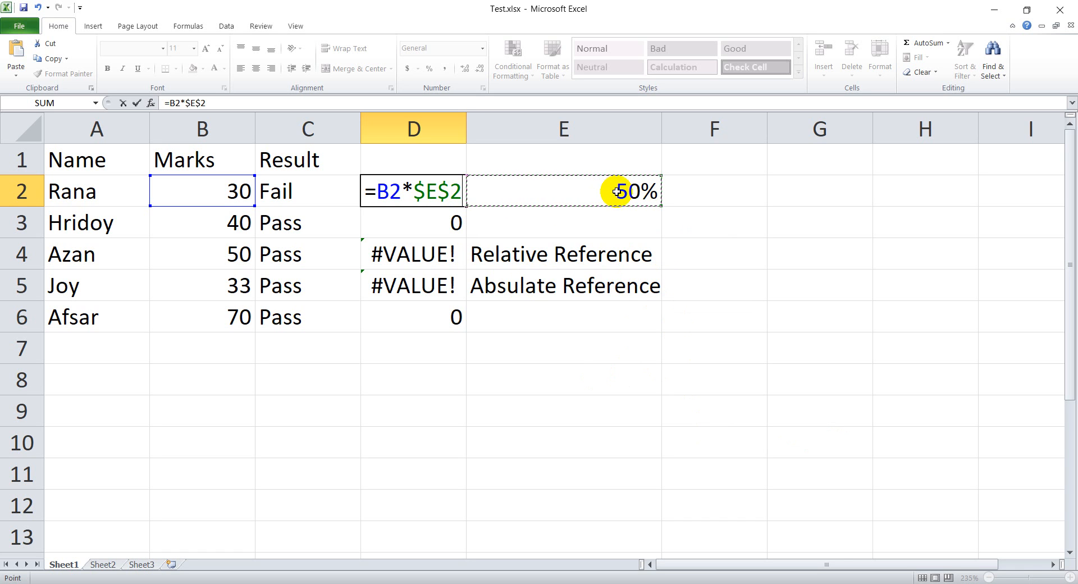
key("Return")
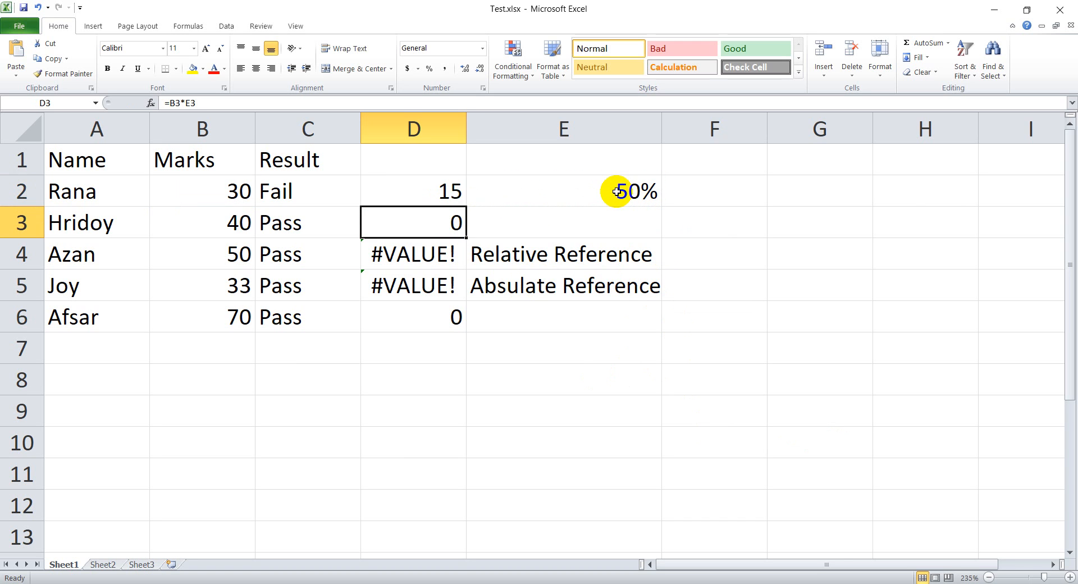
Fill the D2 formula with the absolute reference down through D6.
left_click(395, 192)
double_click(465, 206)
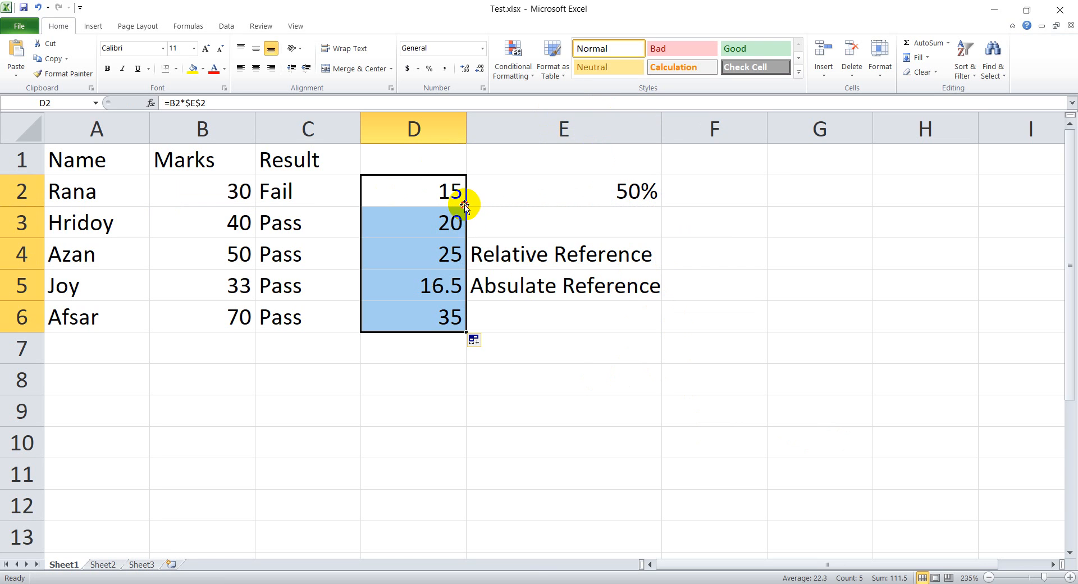
left_click(542, 340)
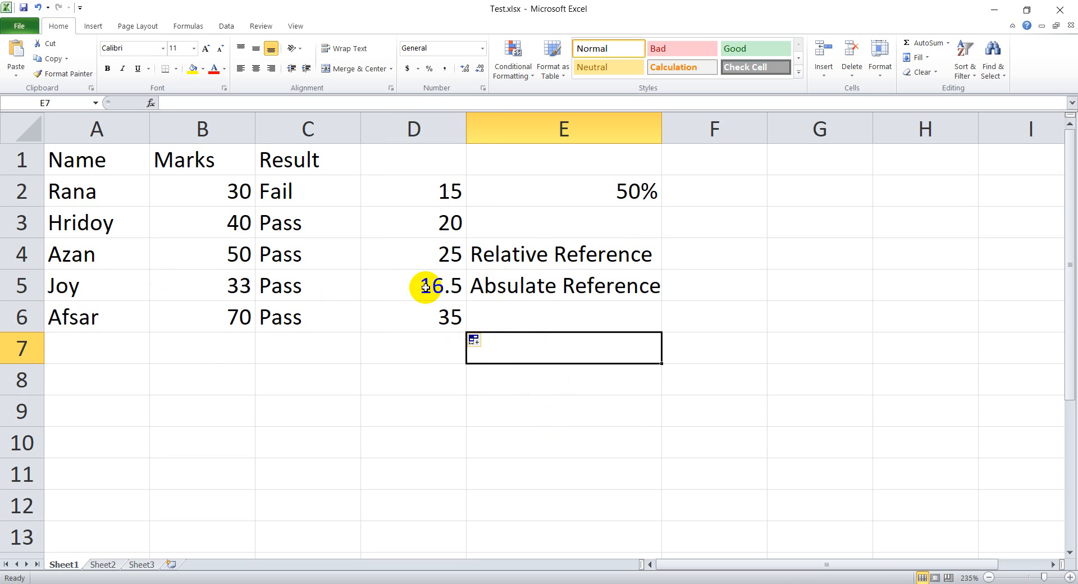
Inspect the relative marks reference and the absolute $E$2 reference in the D5 and D6 formulas without changing them.
left_click(386, 294)
double_click(386, 294)
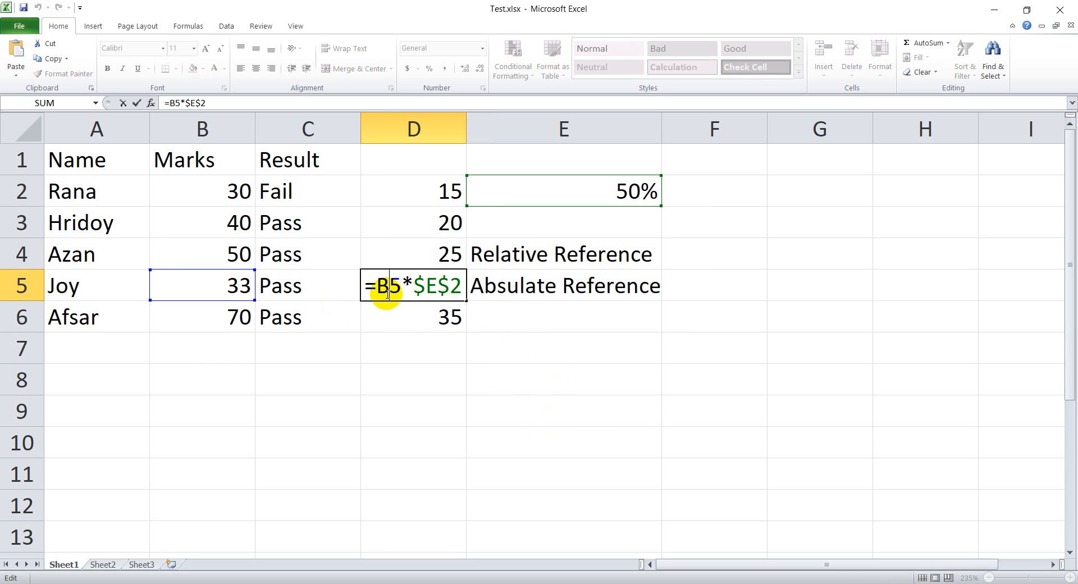
left_click(384, 294)
double_click(382, 291)
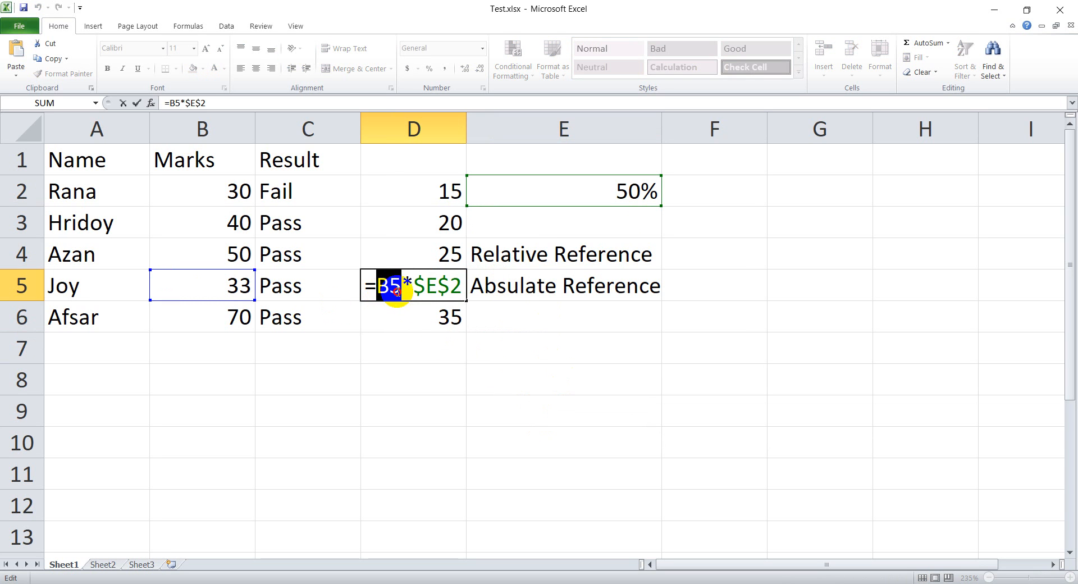
key("Return")
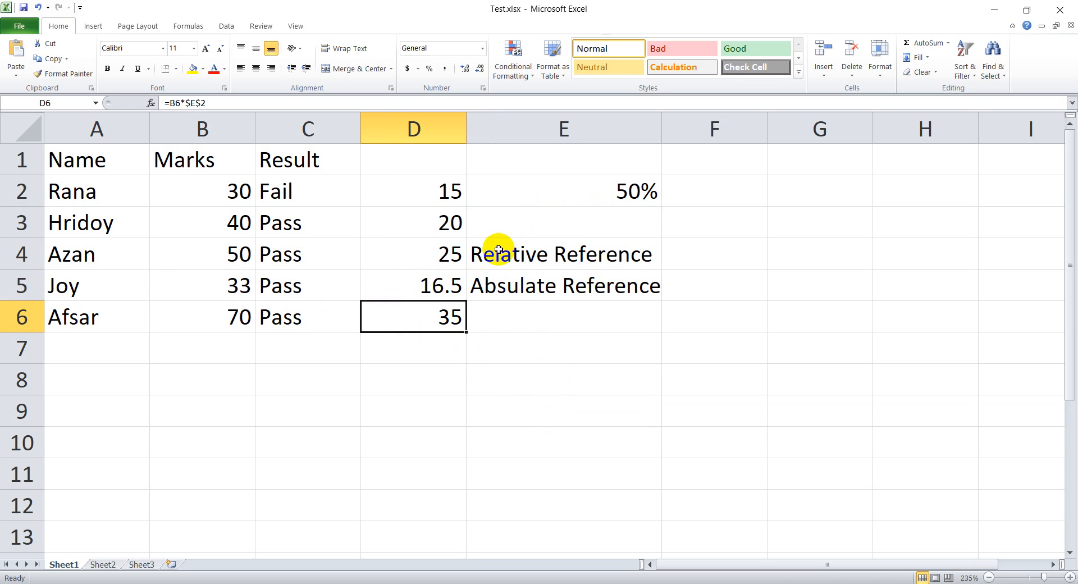
double_click(416, 318)
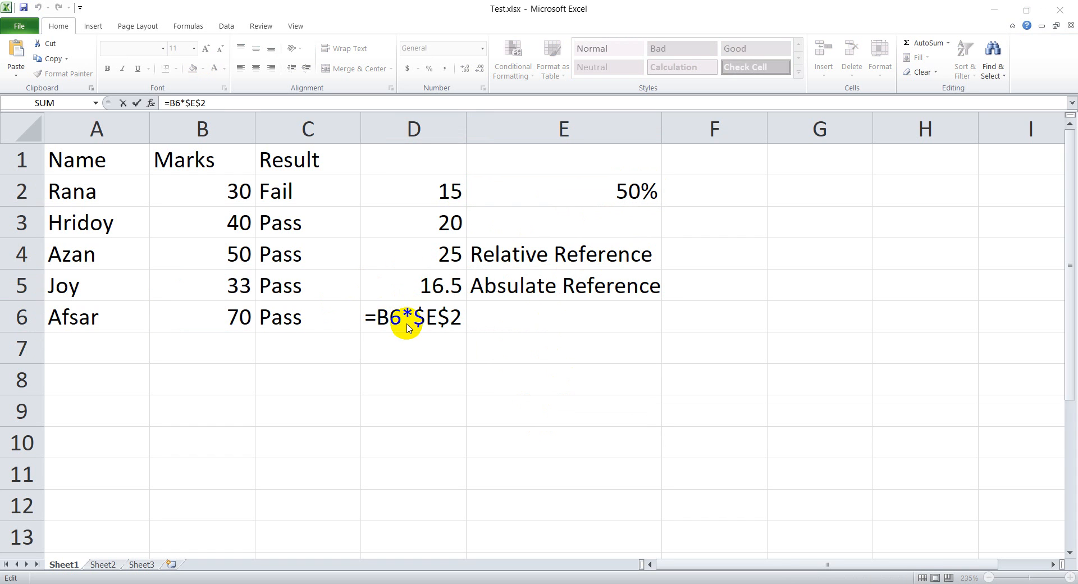
left_click(408, 327)
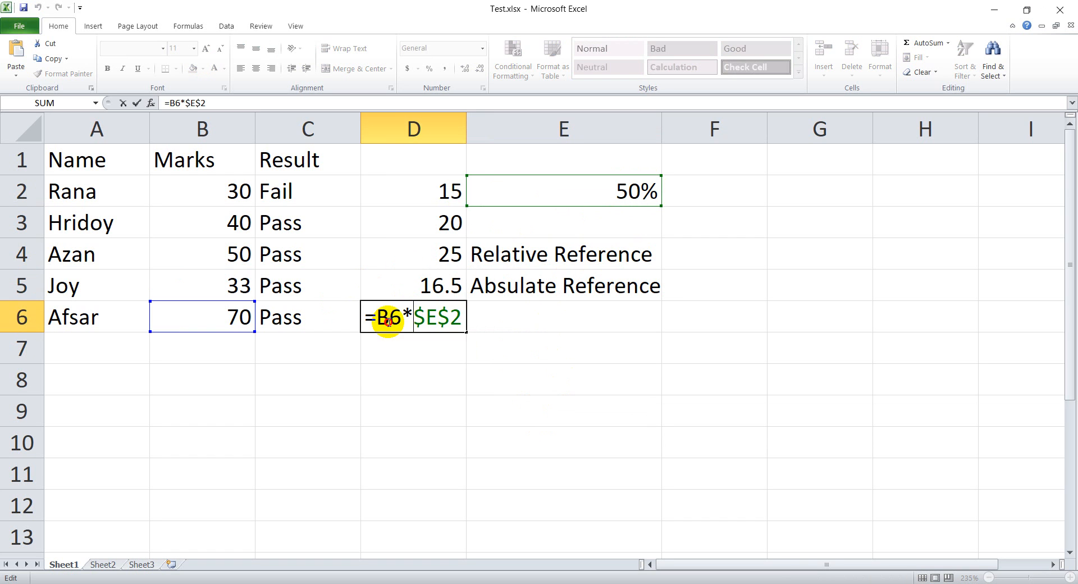
double_click(393, 319)
left_click_drag(414, 318, 462, 320)
key("Return")
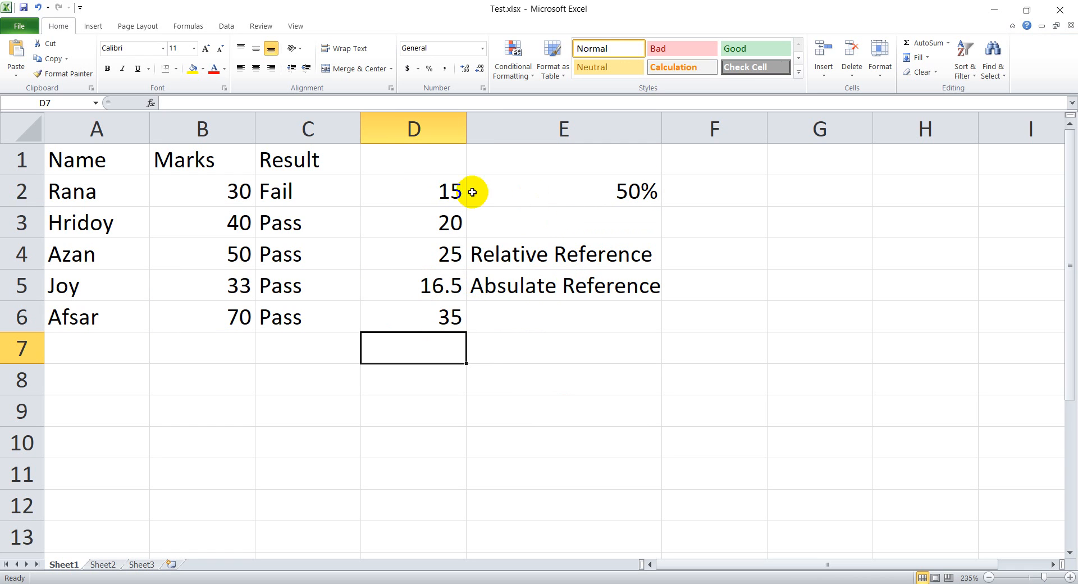
Review the reference-type labels in E4 and E5 against the marks in B2:B6.
left_click(549, 252)
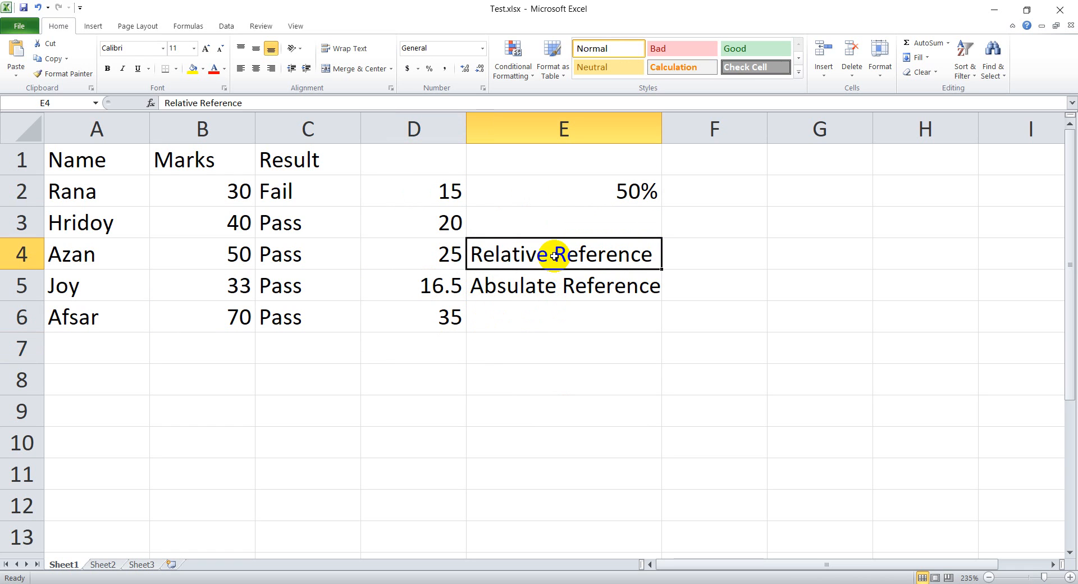
left_click(555, 287)
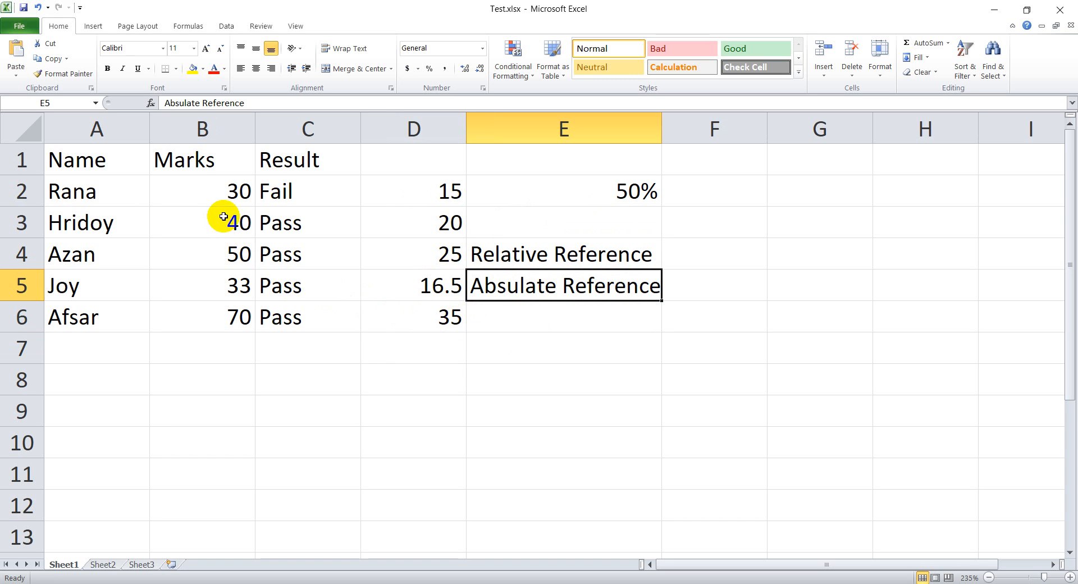
left_click_drag(222, 190, 221, 317)
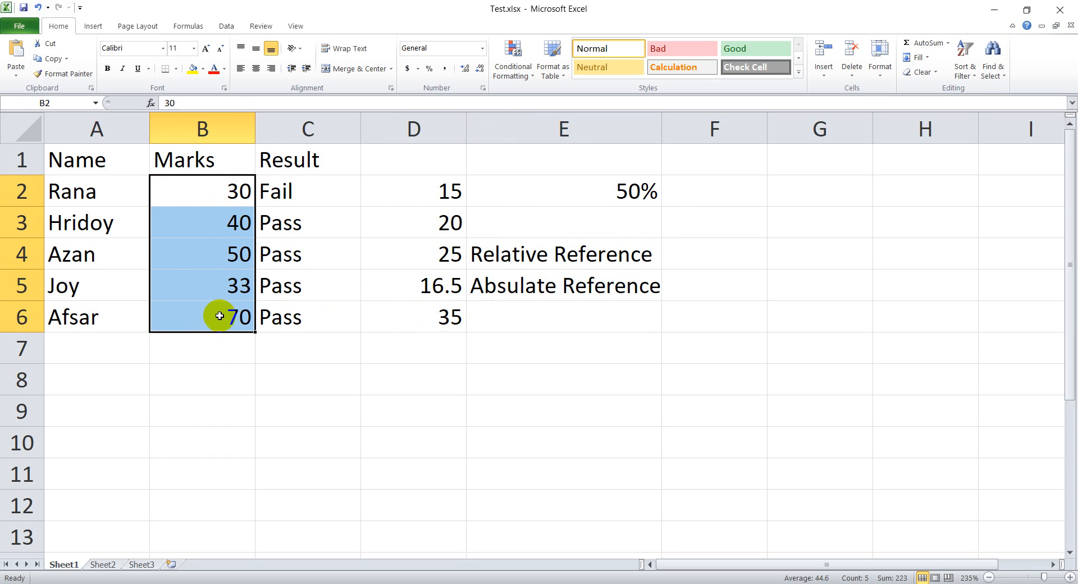
left_click(605, 288)
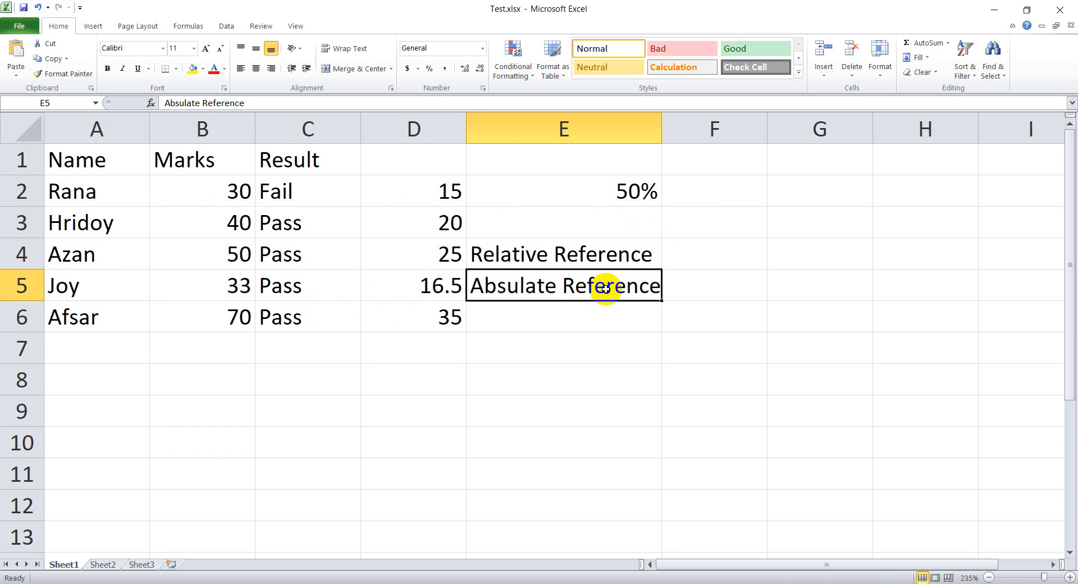
Clear the multiplication results, the 50% value and the reference-type labels from D1:E6.
left_click(631, 193)
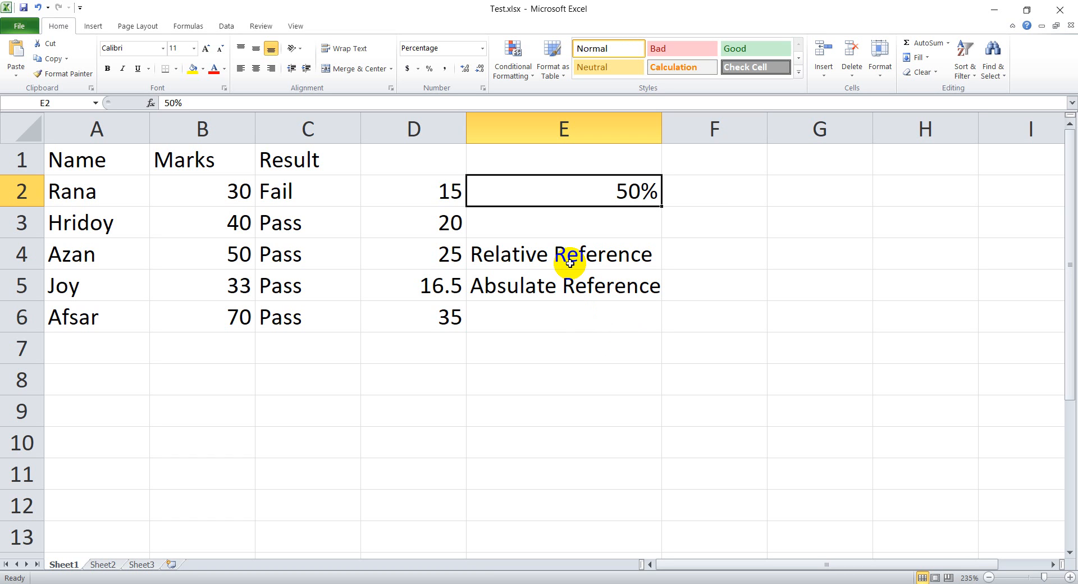
left_click(613, 355)
left_click_drag(575, 192, 585, 324)
key("BackSpace")
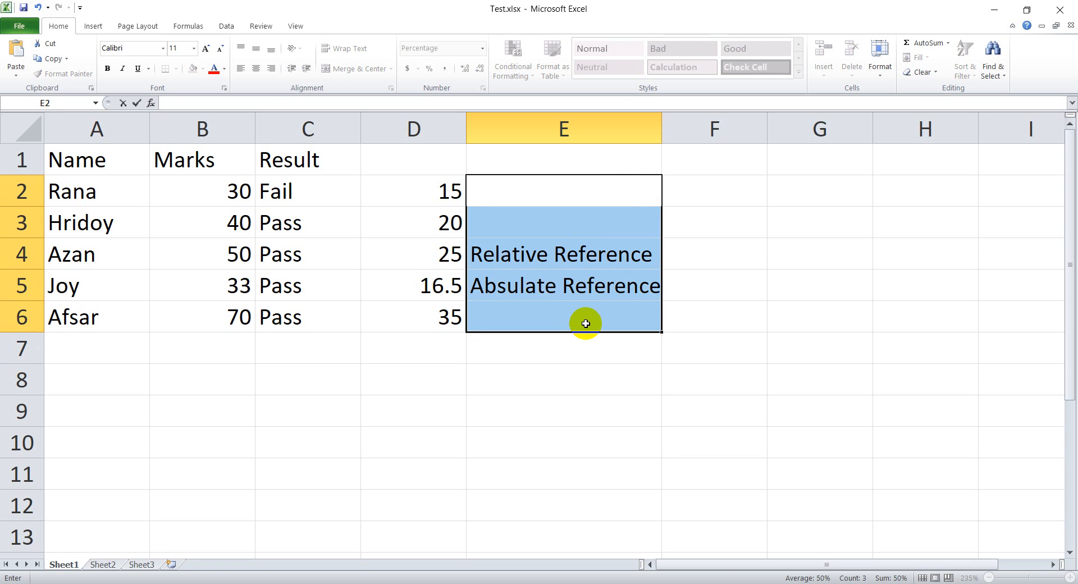
left_click(563, 408)
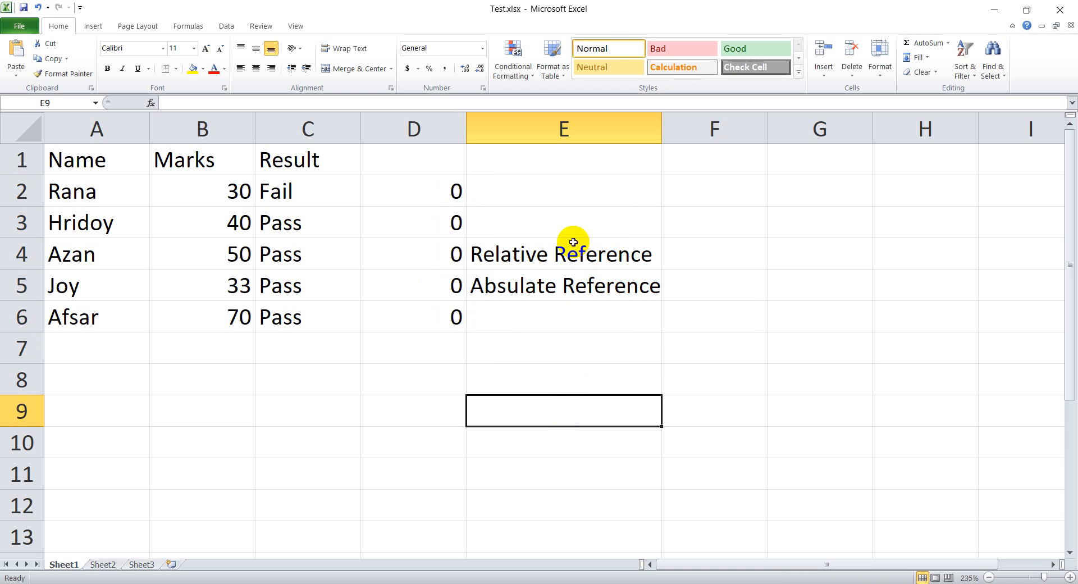
left_click_drag(557, 199, 549, 333)
left_click_drag(421, 161, 541, 329)
key("Delete")
left_click(725, 386)
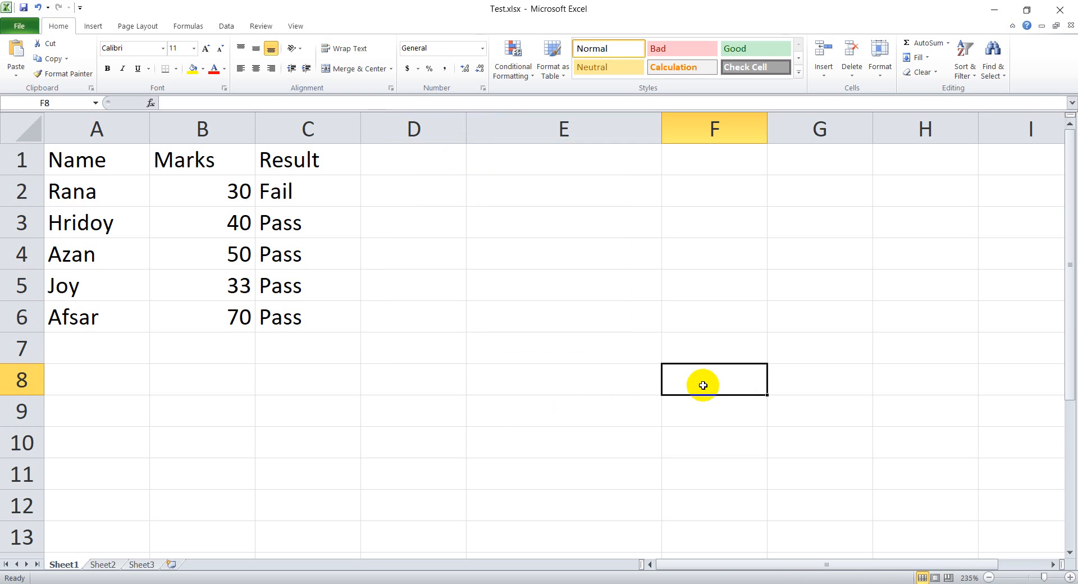
Copy the Result header from C1 into D1 to head a second result column.
left_click(318, 165)
key("ctrl+c")
left_click(380, 165)
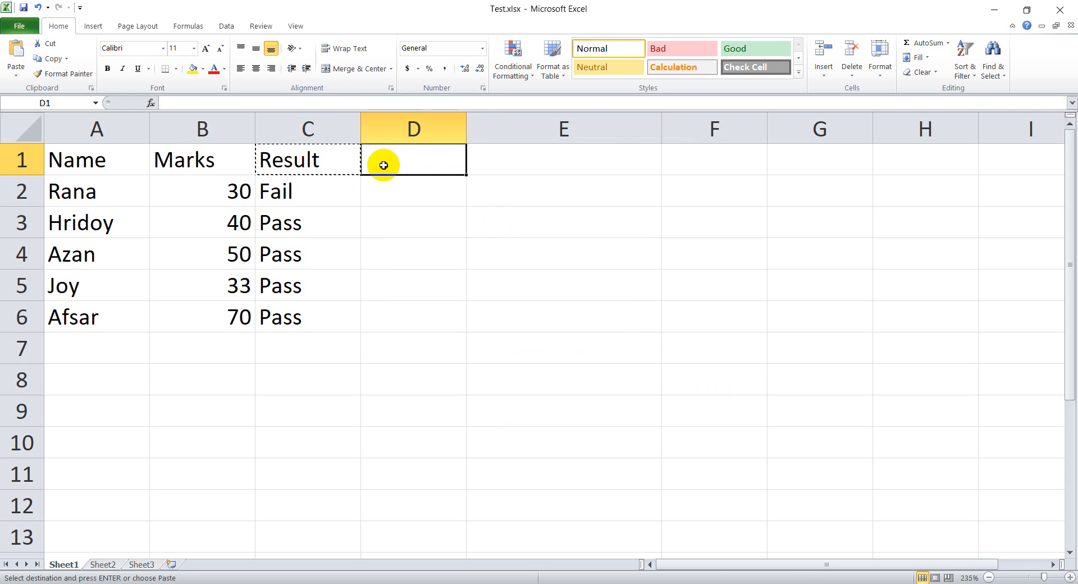
key("ctrl+v")
Inspect the less-than comparison in the C2 IF formula without changing it.
left_click(306, 198)
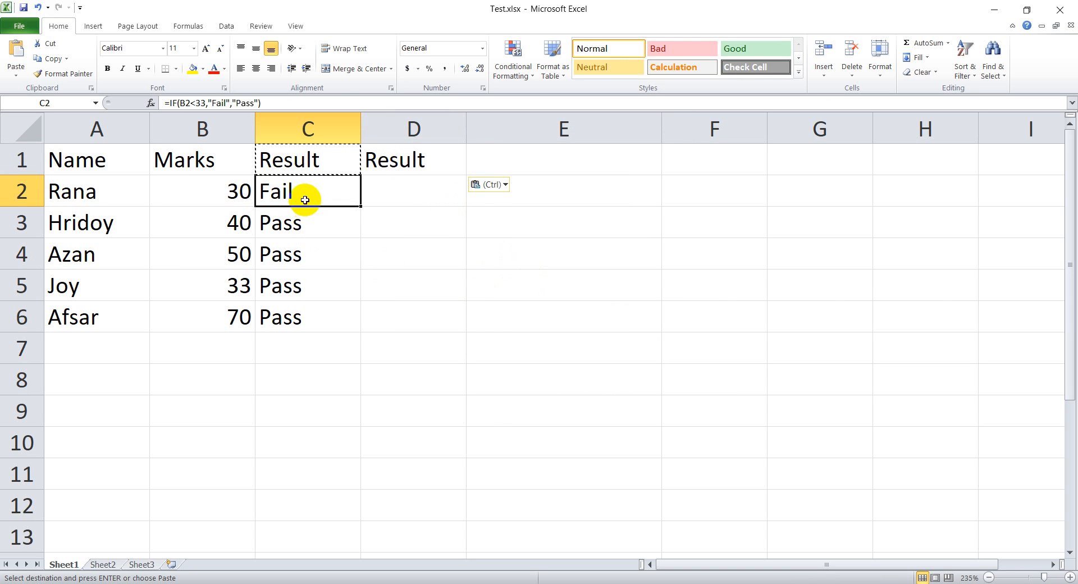
double_click(308, 192)
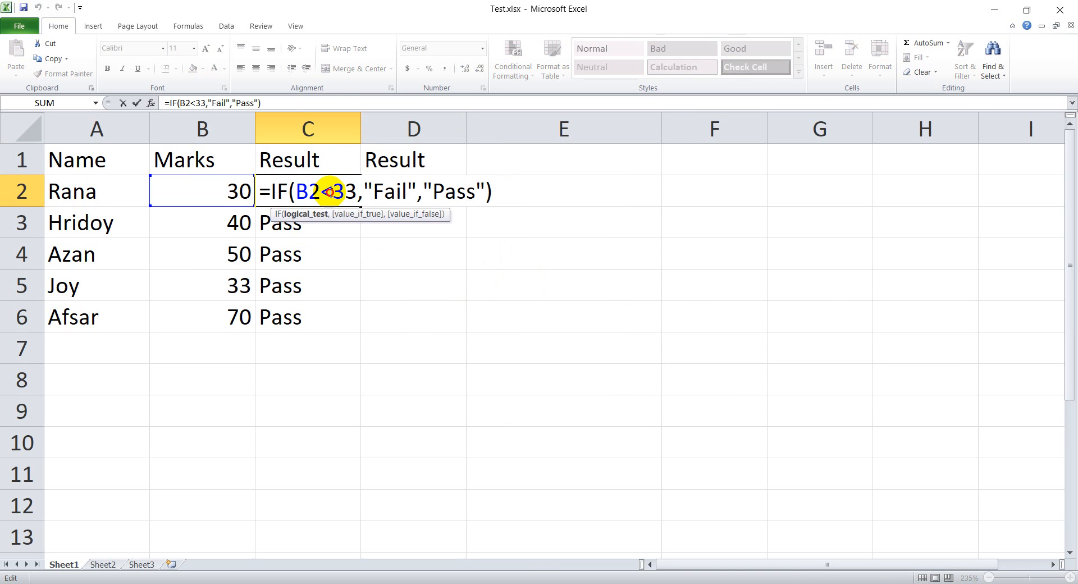
left_click_drag(333, 191, 321, 191)
key("Return")
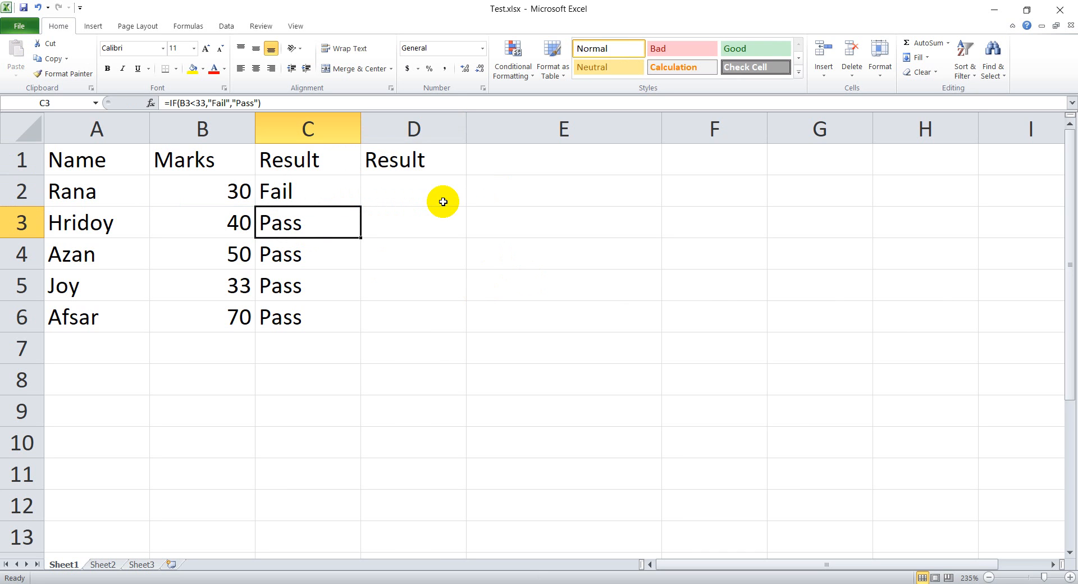
Enter the formula =IF(B2>32,"Pass","Fail") in D2 to grade the first mark with a greater-than test.
double_click(414, 184)
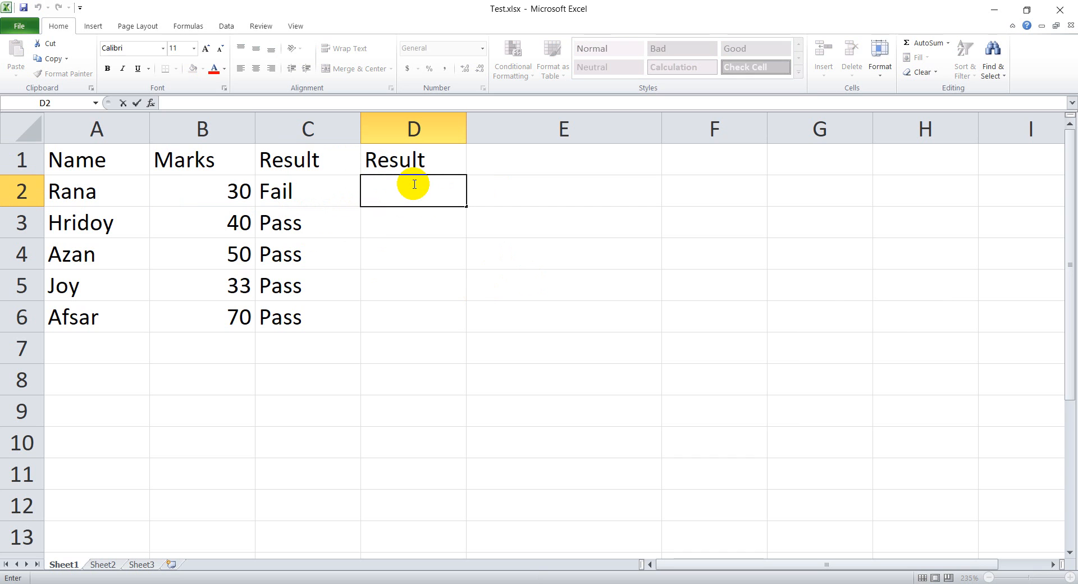
type("=if")
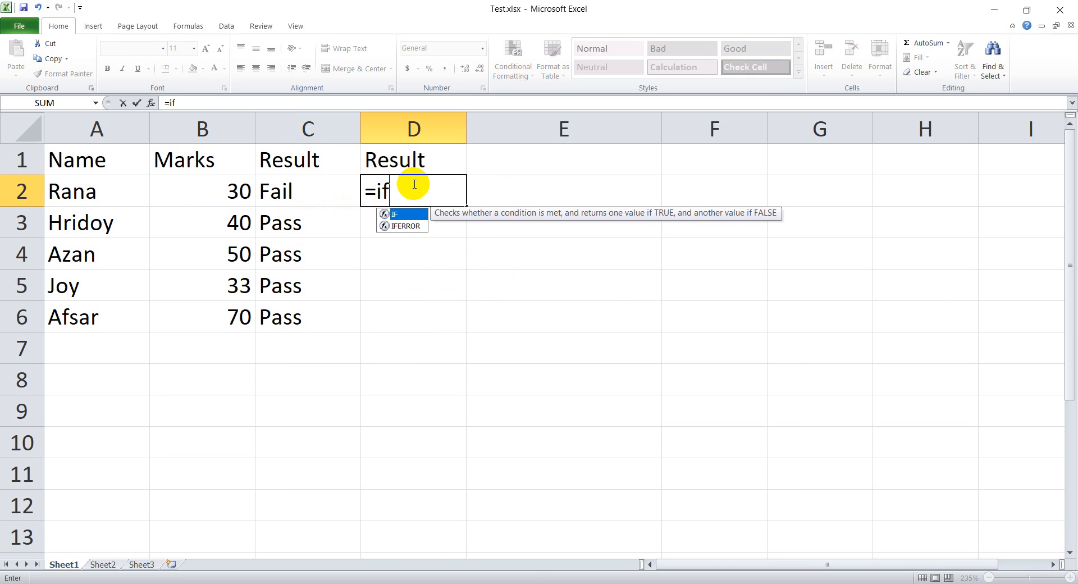
key("Tab")
left_click(215, 204)
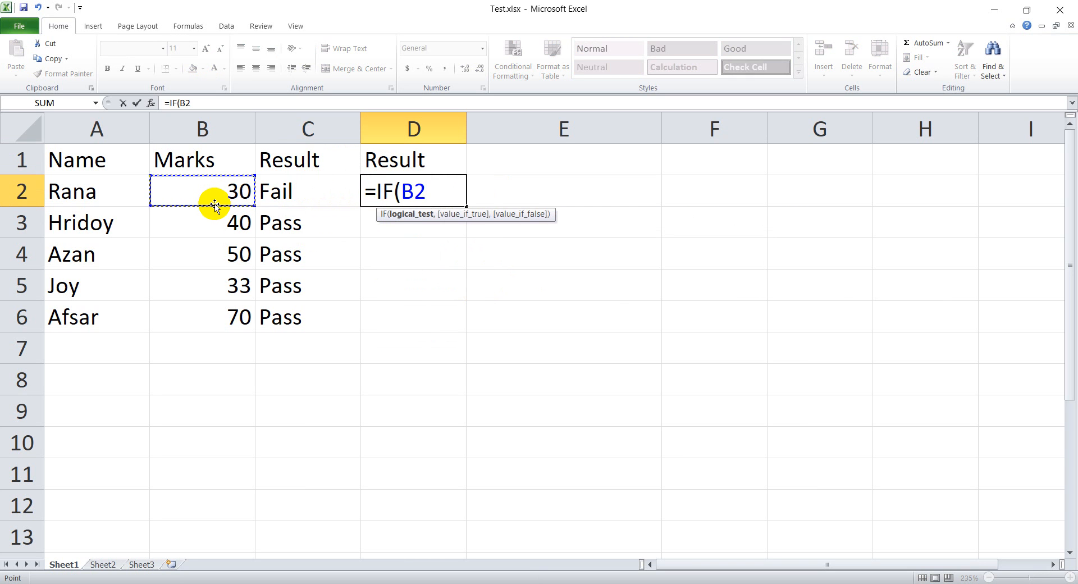
type(">32,")
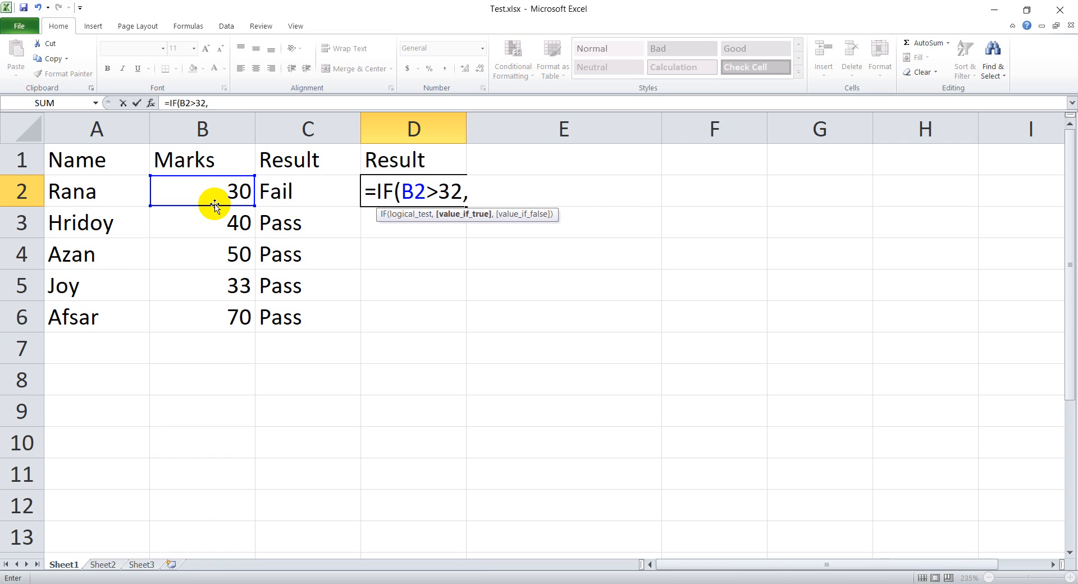
type("\"a")
key("BackSpace")
type("Pass\",")
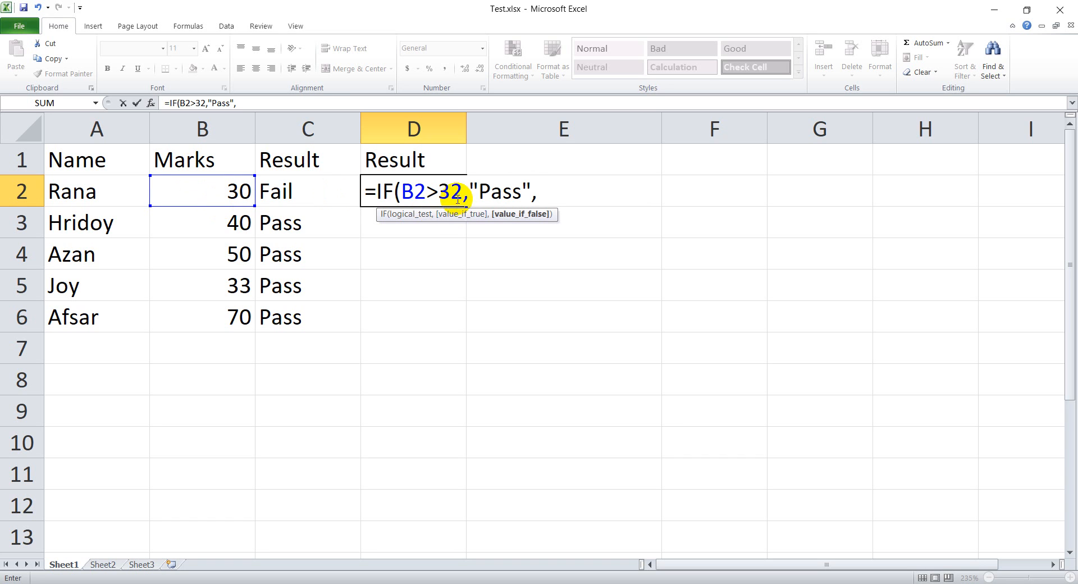
left_click_drag(465, 192, 439, 192)
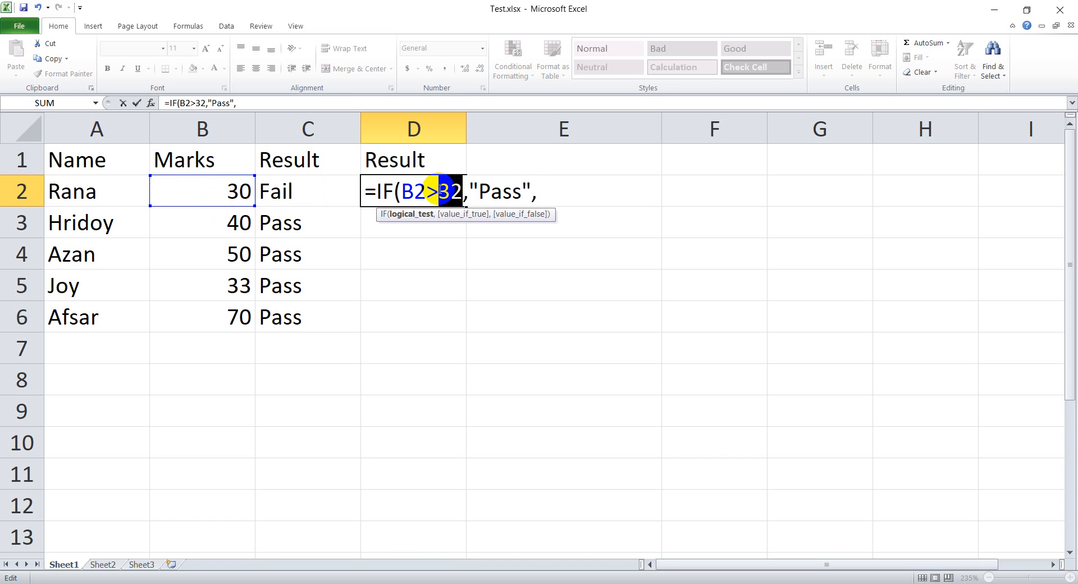
left_click(547, 198)
type("\"")
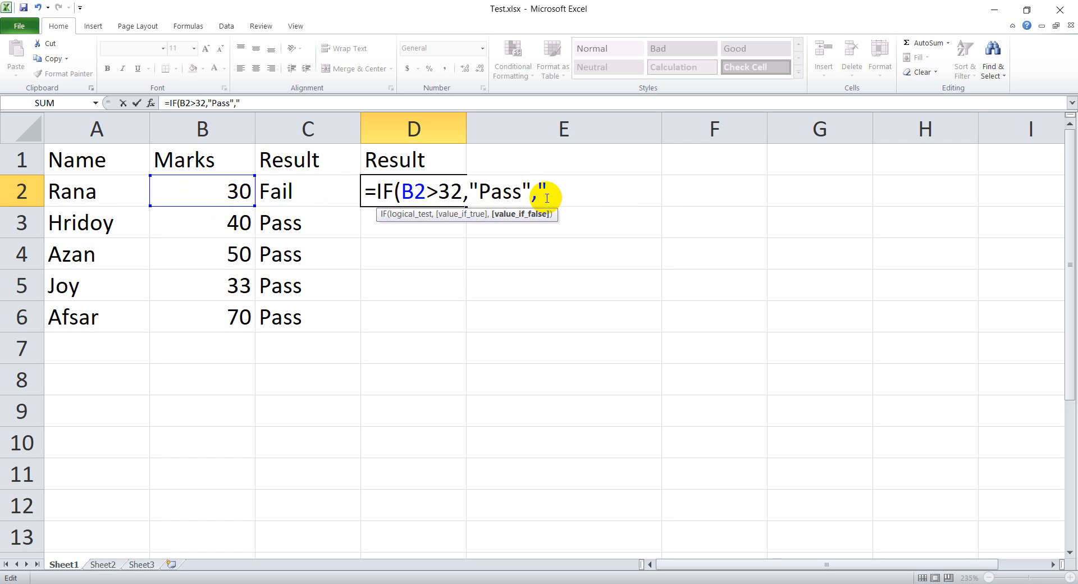
type("Fail\")")
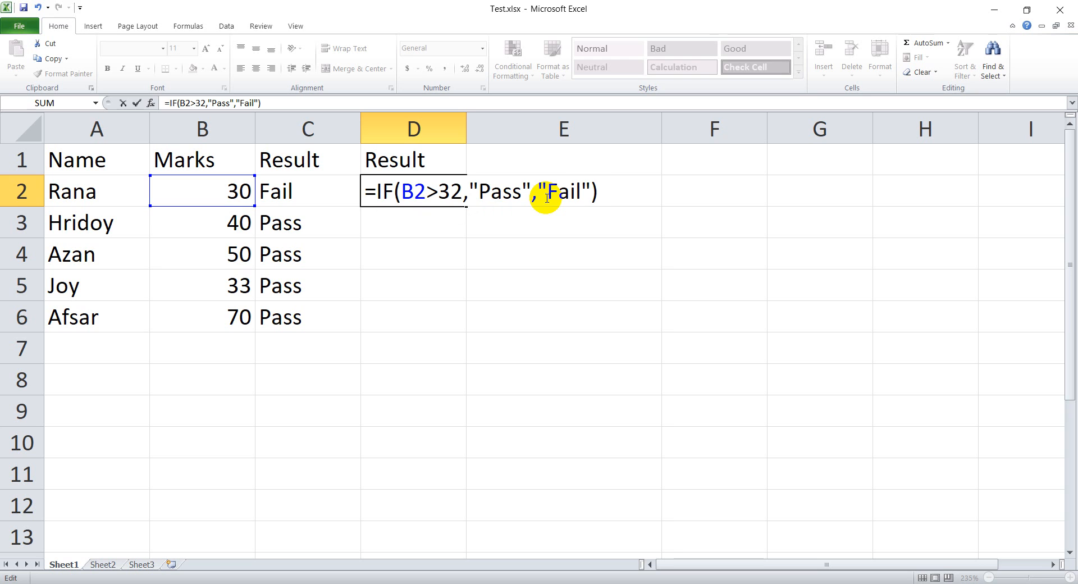
key("Return")
Fill the D2 grading formula down through D6.
left_click(433, 183)
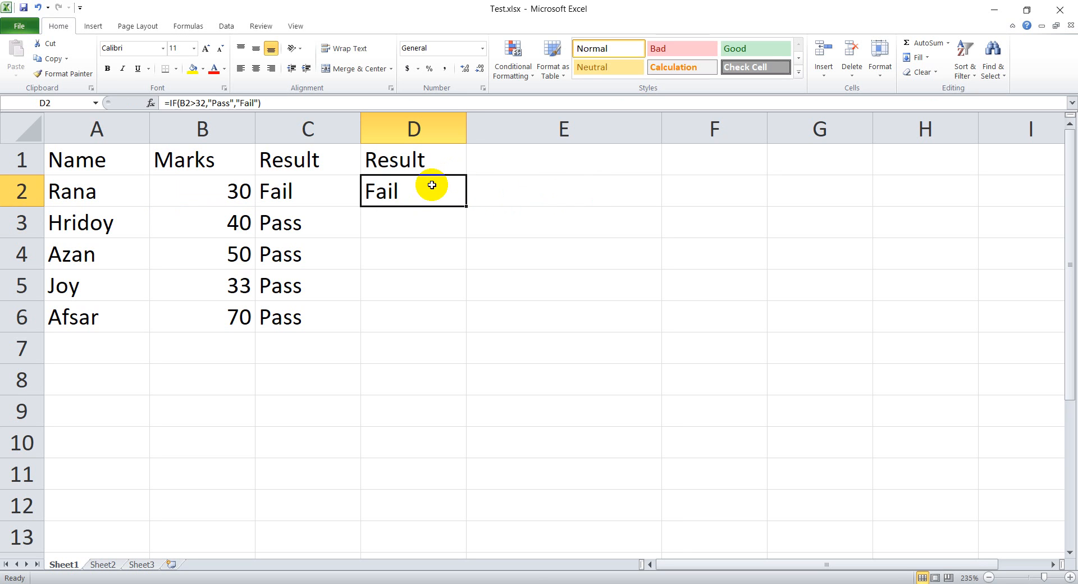
double_click(468, 210)
left_click(510, 329)
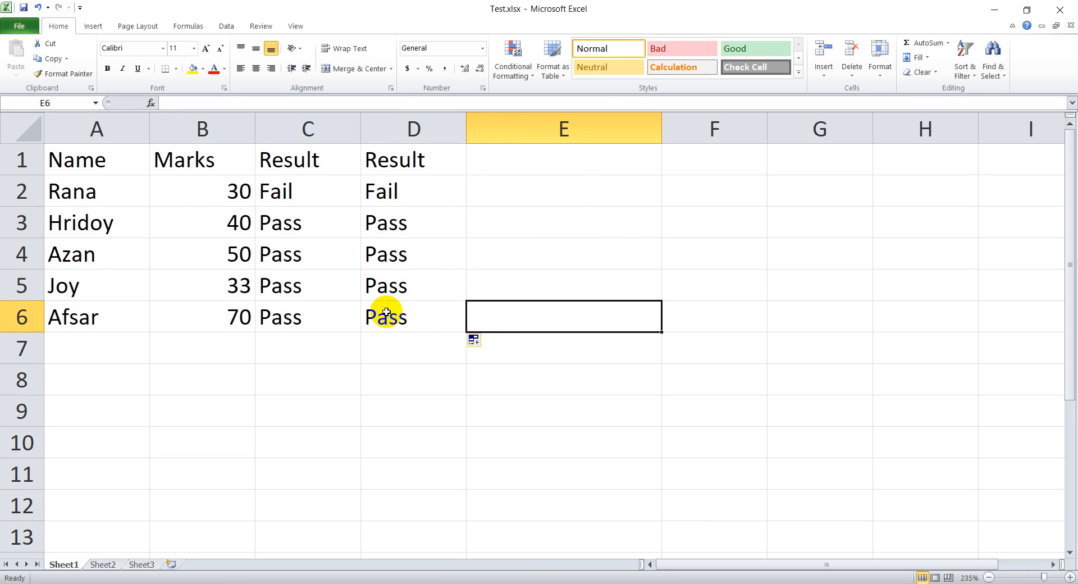
Compare the comparison operators in the D2 and C2 IF formulas without changing either one.
double_click(422, 200)
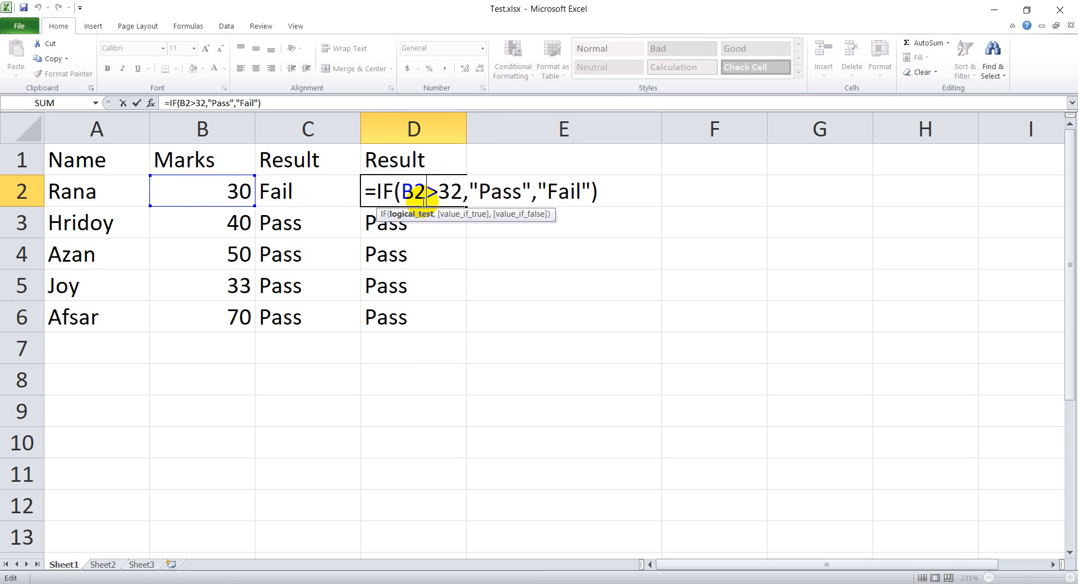
double_click(430, 194)
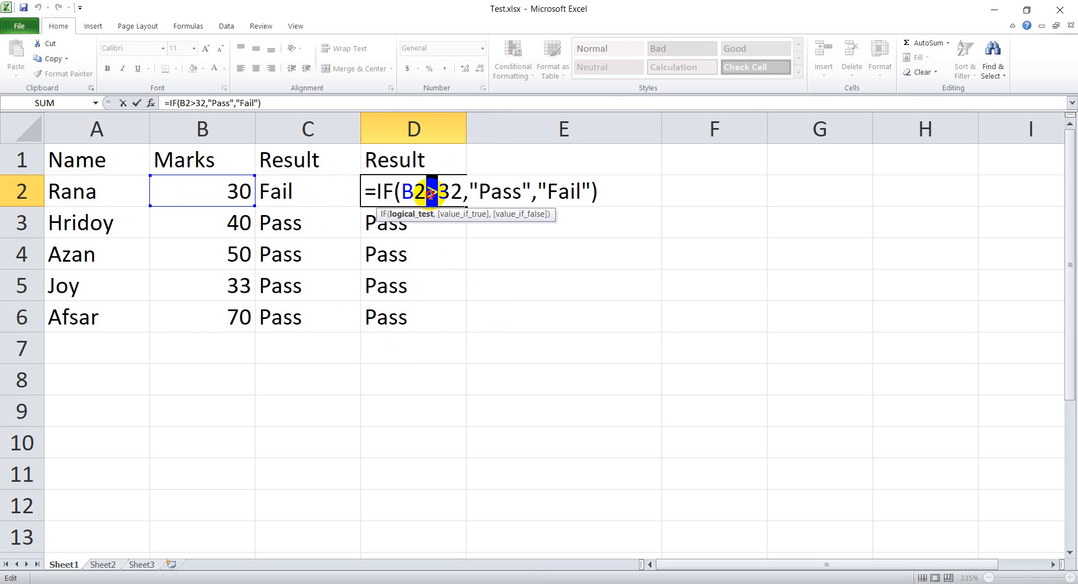
key("Return")
double_click(315, 189)
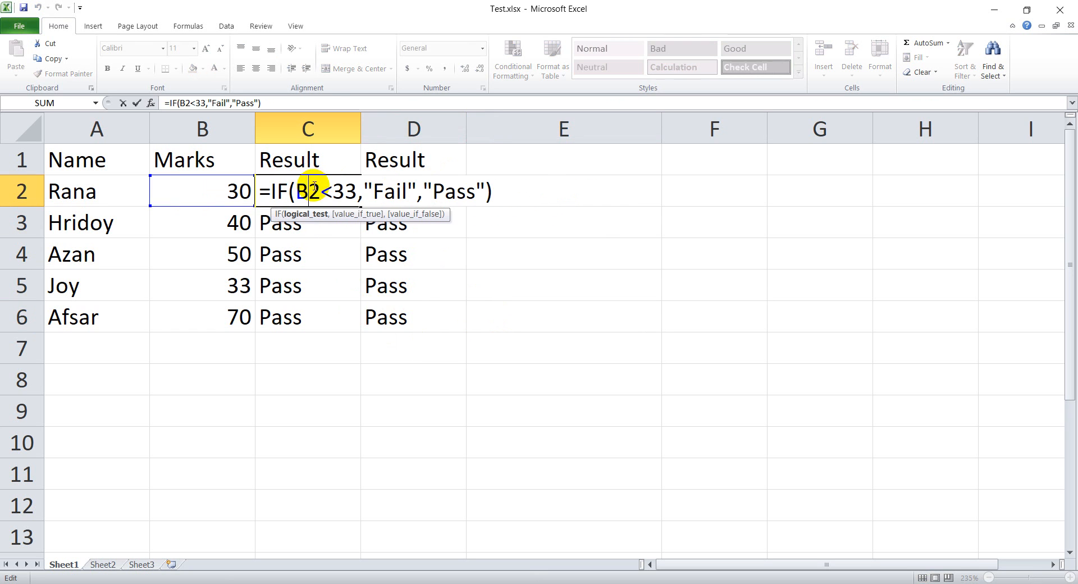
double_click(326, 191)
key("Return")
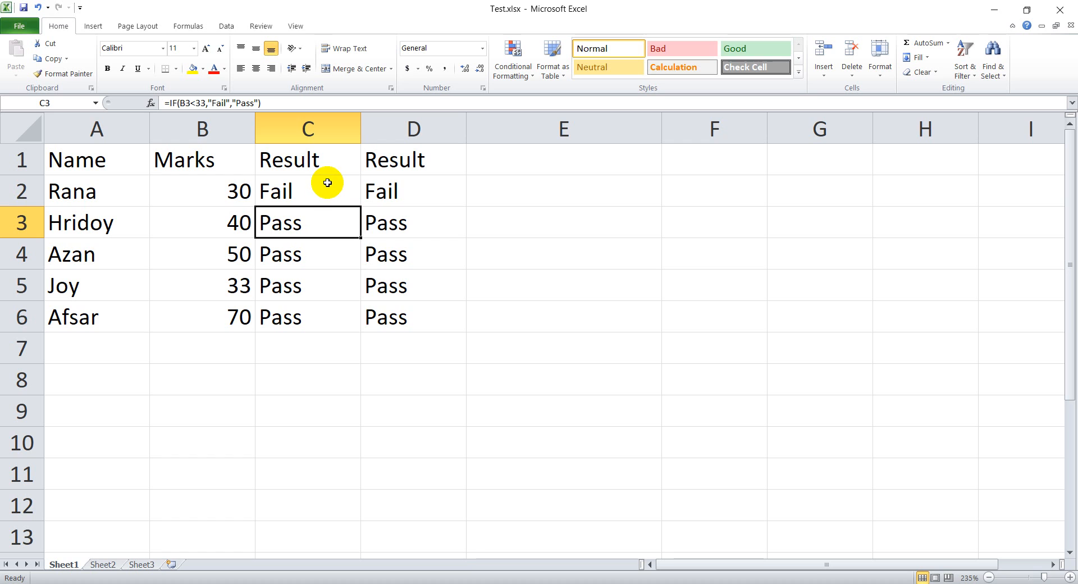
left_click_drag(328, 183, 389, 199)
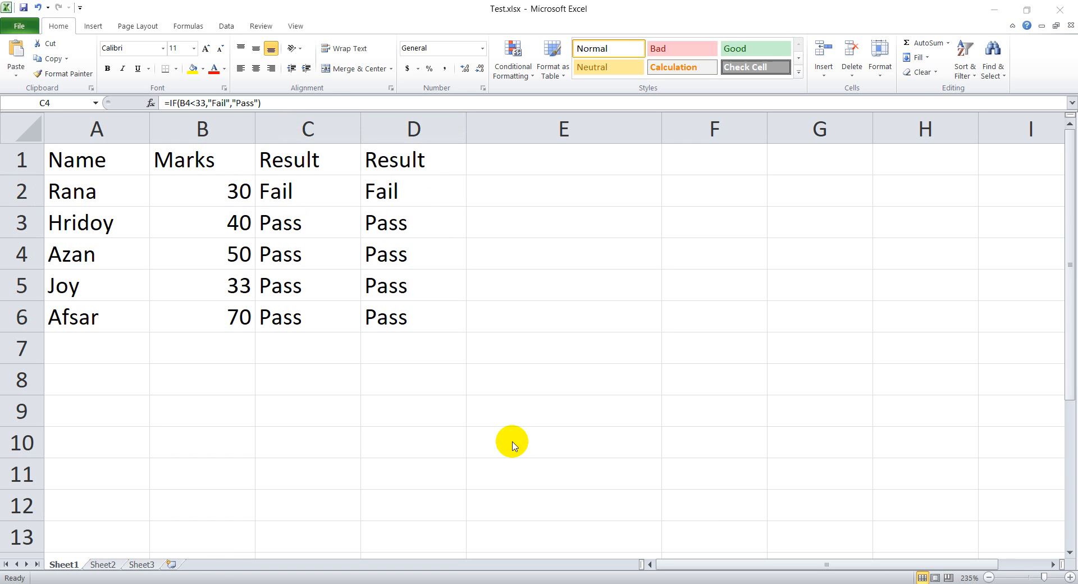